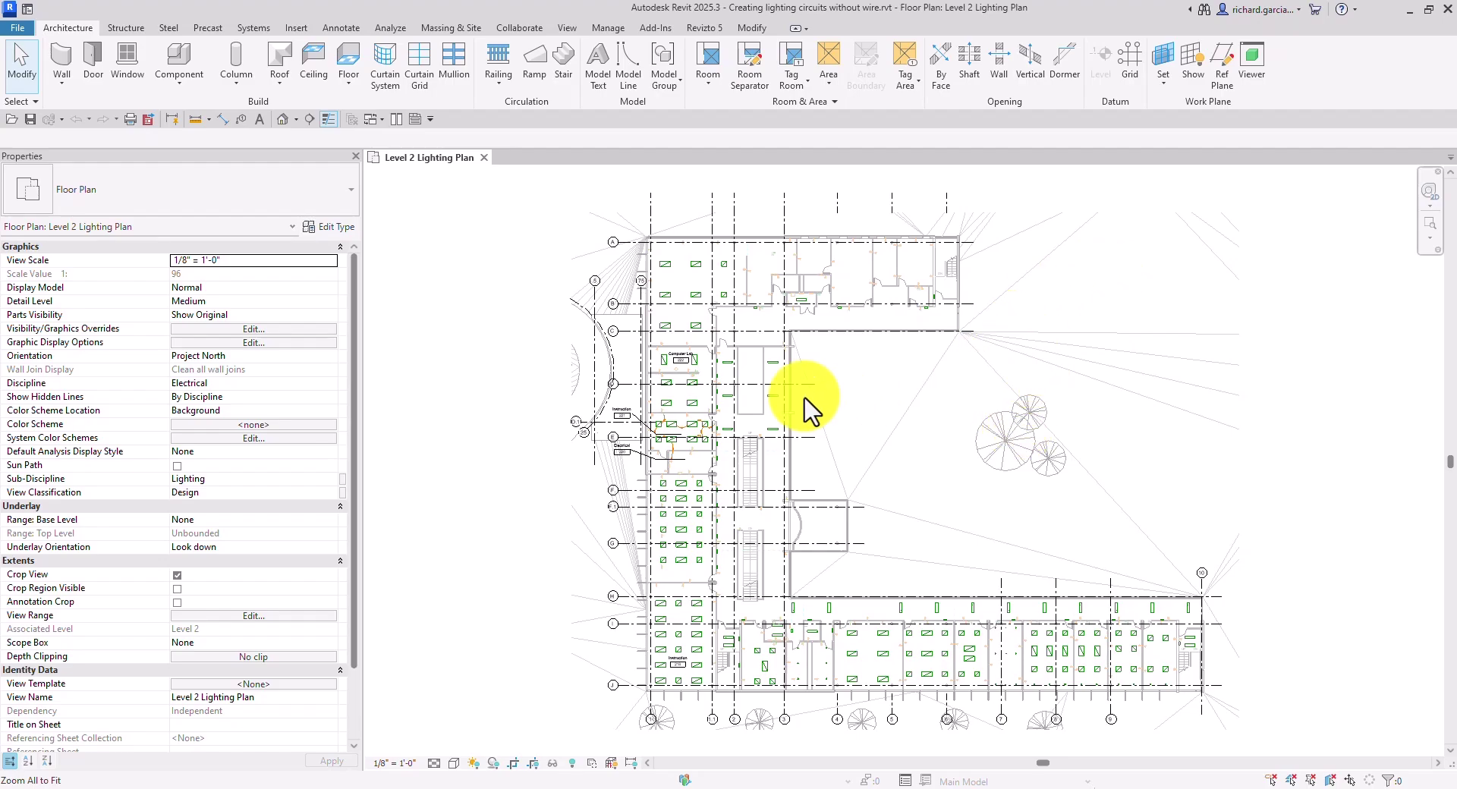
# - Create a power circuit from the left-hand recessed parabolic light fixture in Computer Lab 222
pyautogui.scroll(5, 676, 383)
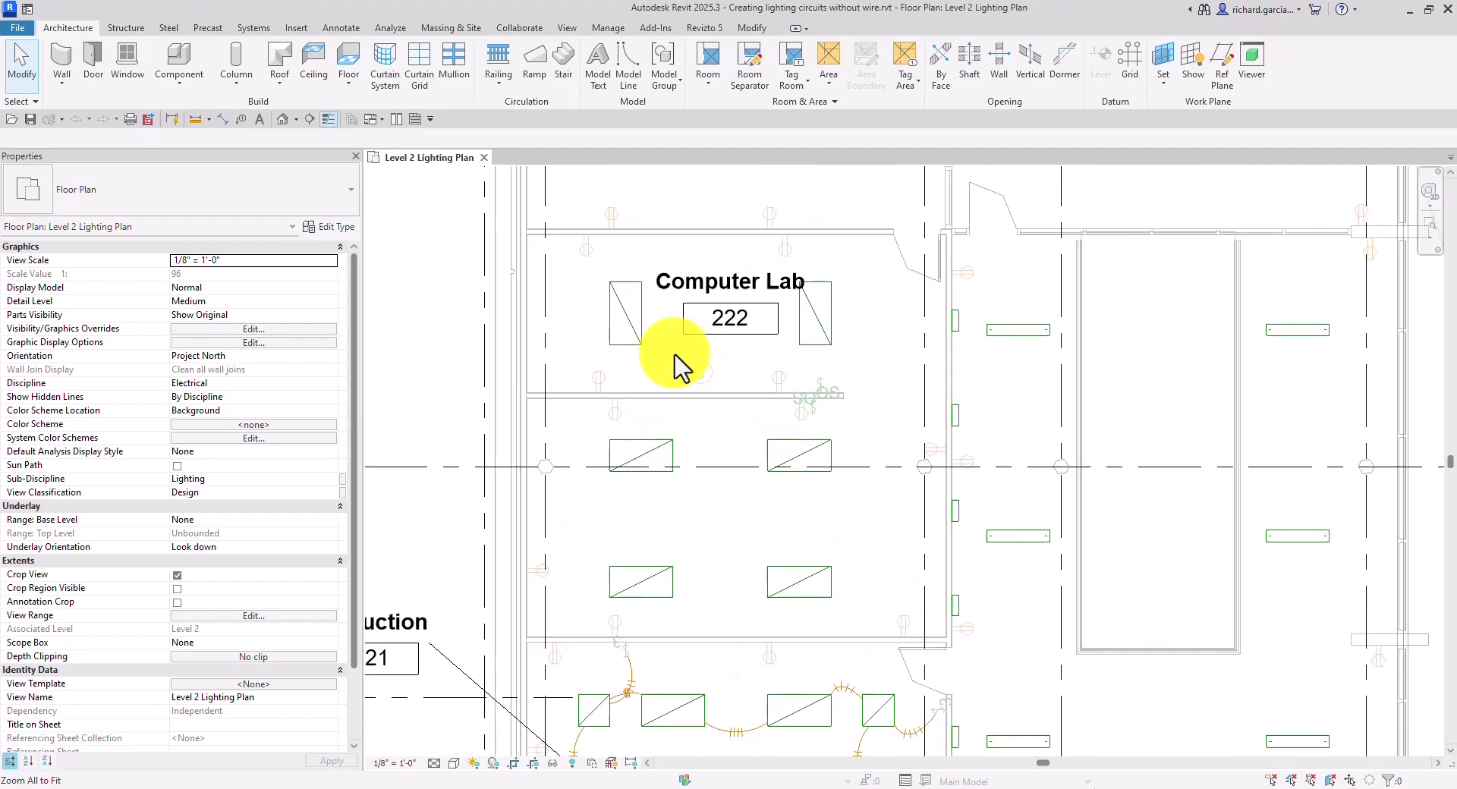
pyautogui.moveTo(678, 338); pyautogui.dragTo(851, 360, button='middle')
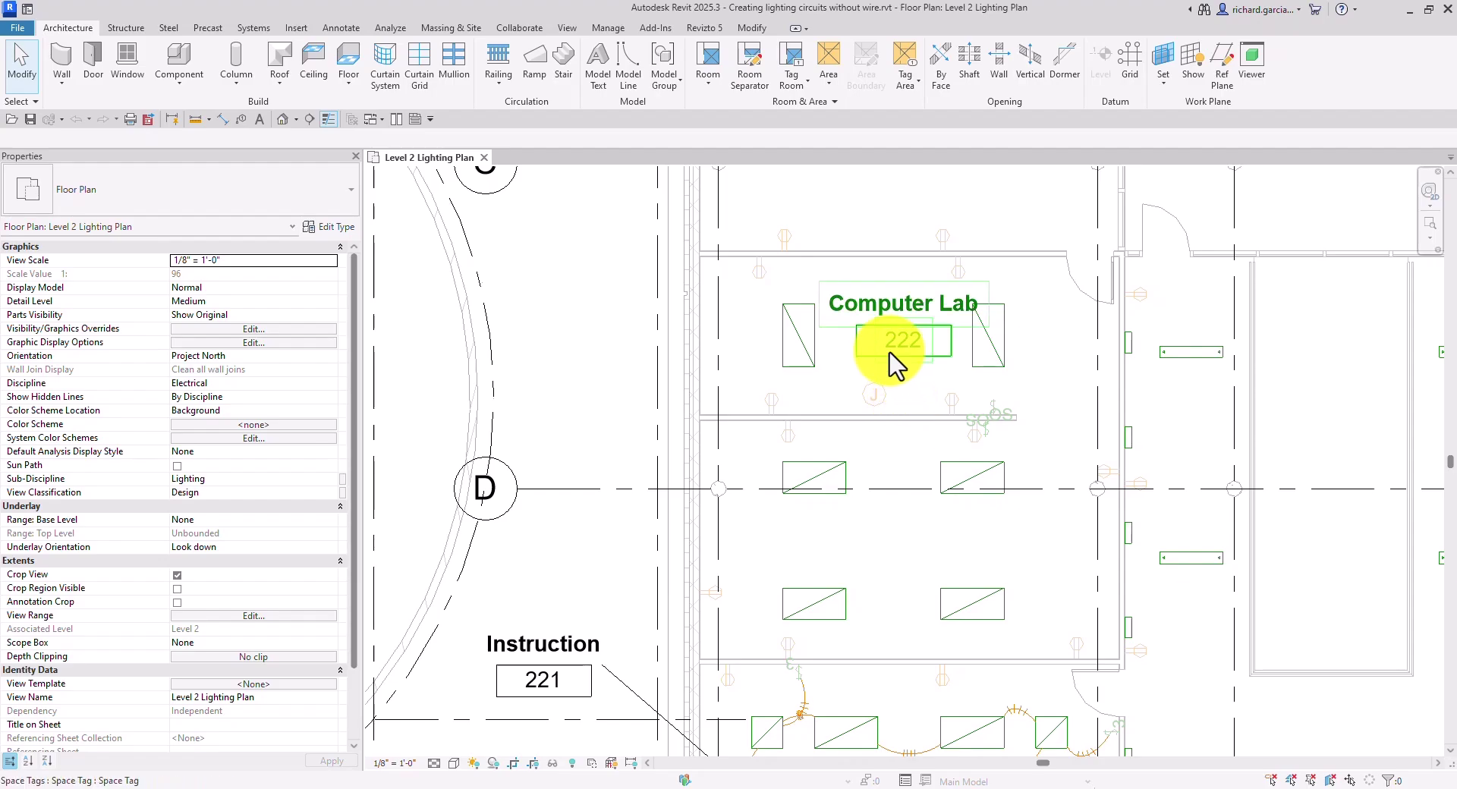
pyautogui.click(802, 358)
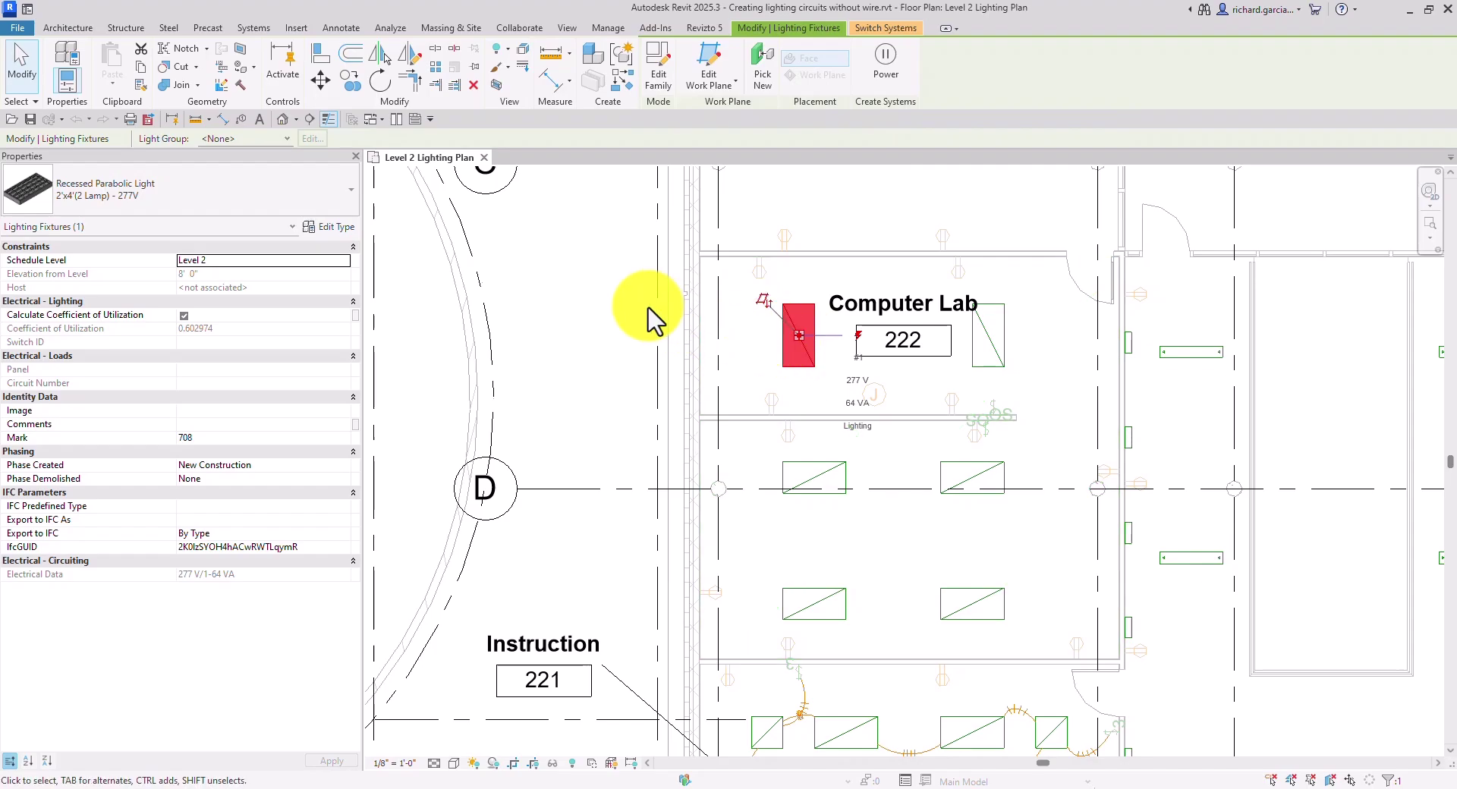
pyautogui.click(709, 322)
pyautogui.click(797, 330)
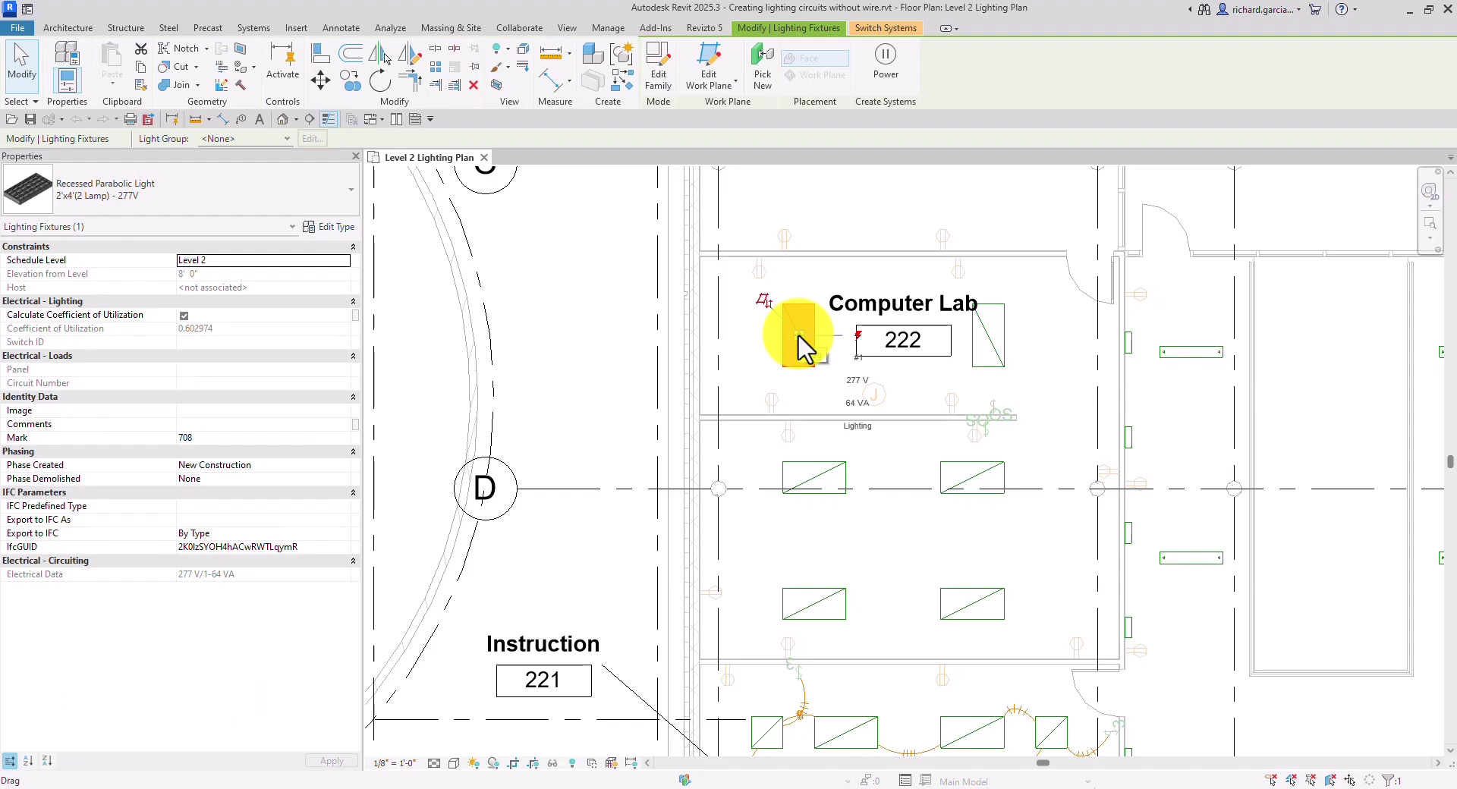
pyautogui.click(798, 336)
pyautogui.rightClick(799, 341)
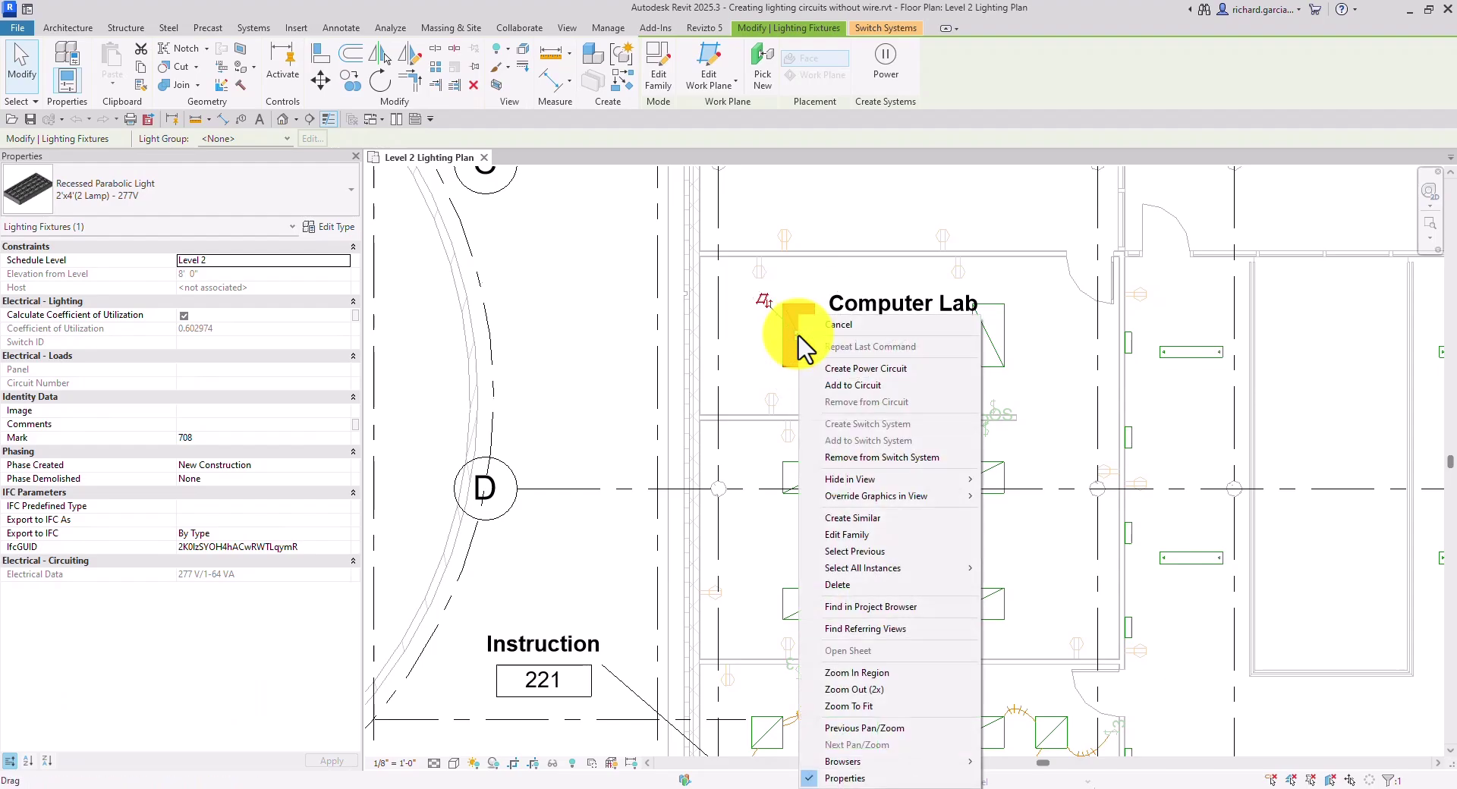
pyautogui.click(873, 369)
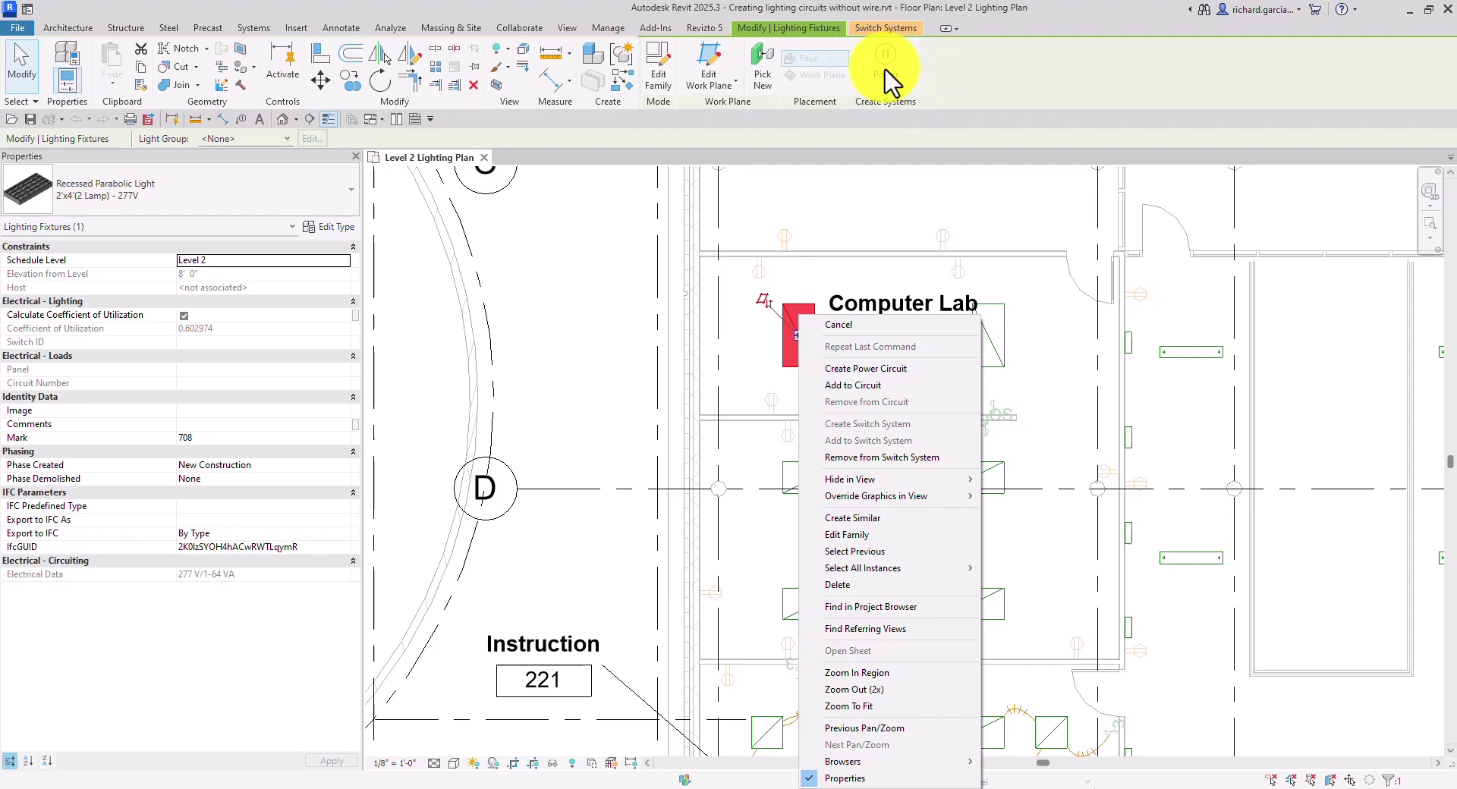
pyautogui.click(888, 324)
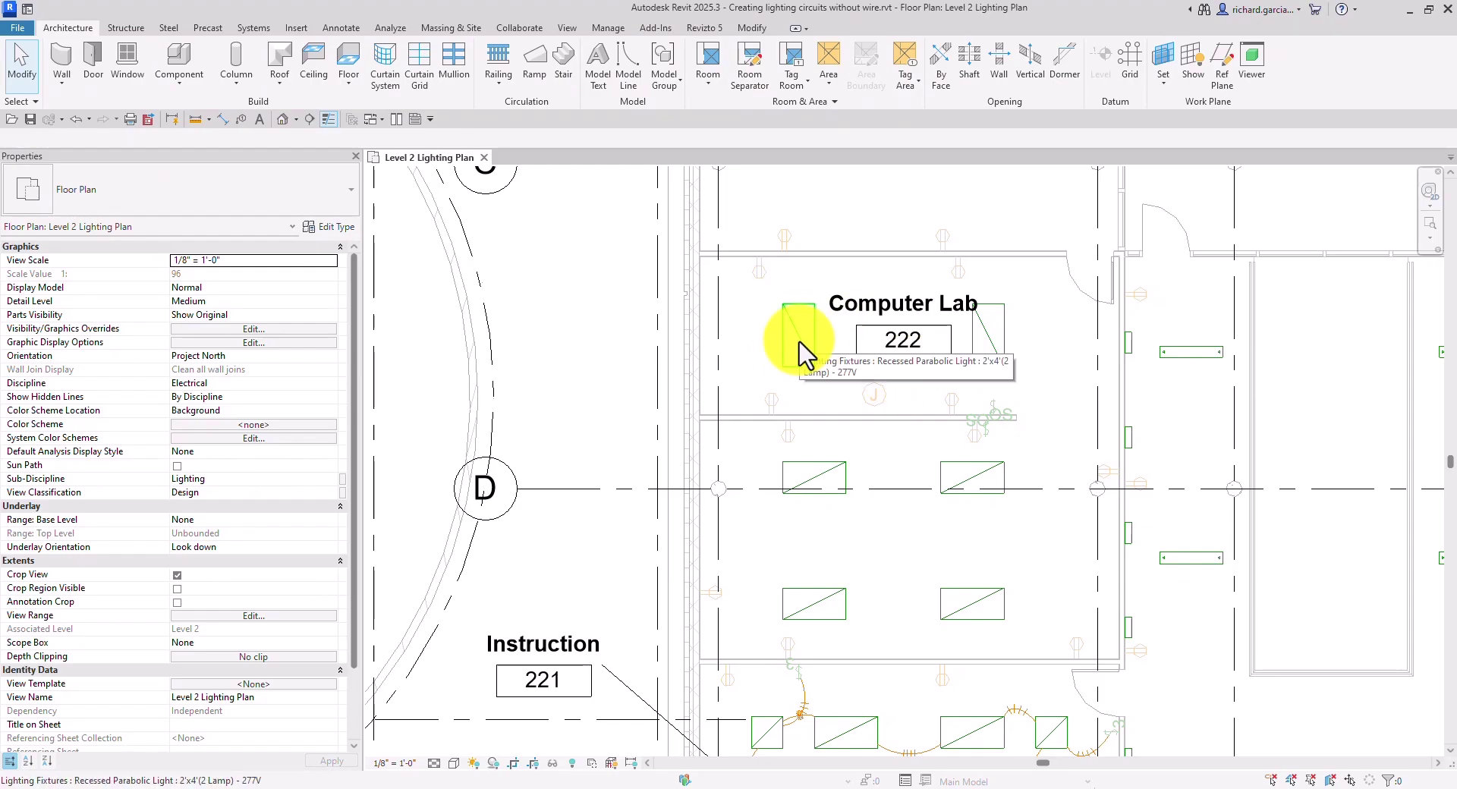
# - Open the System Browser for the left-hand Computer Lab light and expand the Electrical systems down to the Power circuits
pyautogui.click(802, 349)
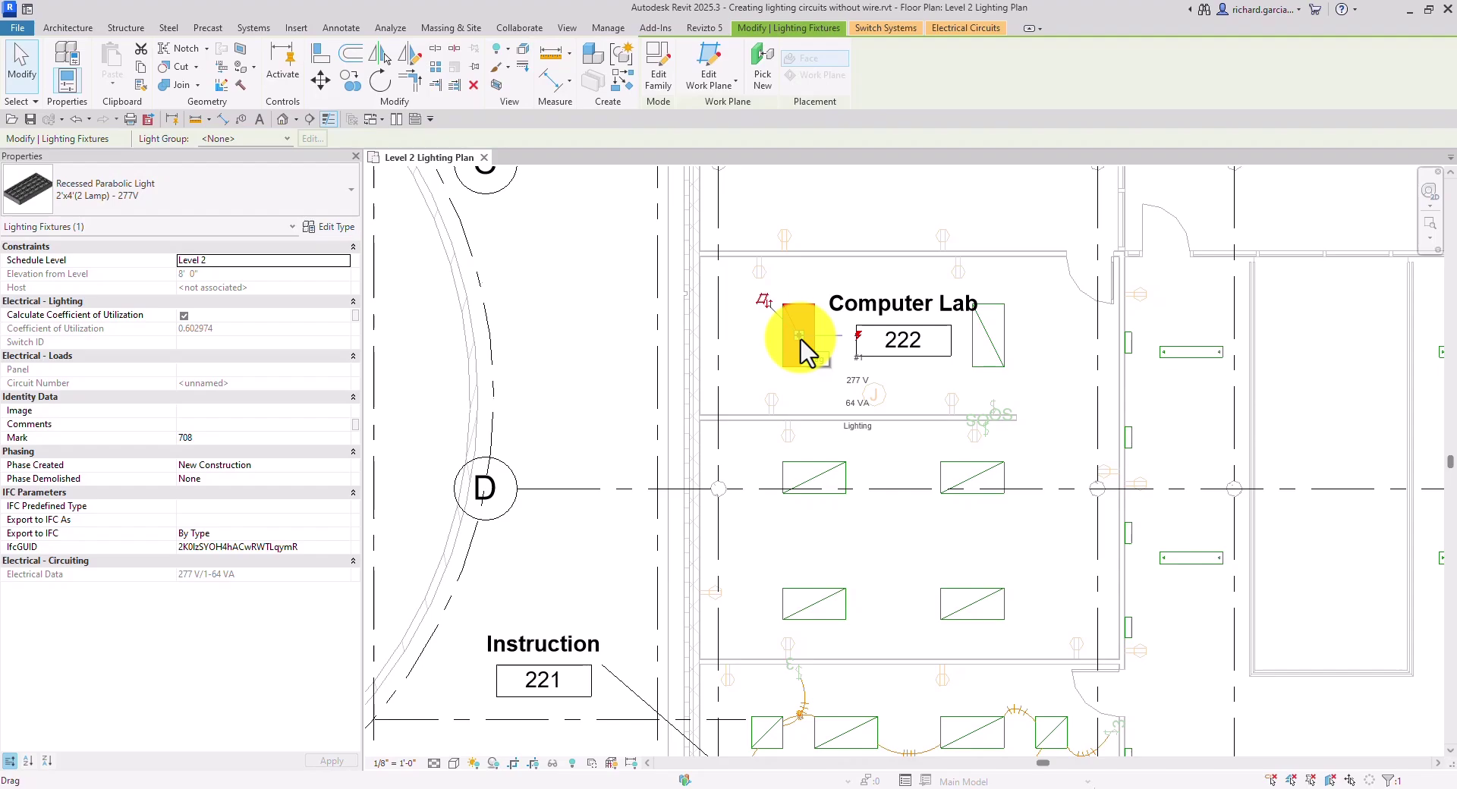
pyautogui.rightClick(570, 314)
pyautogui.moveTo(640, 650)
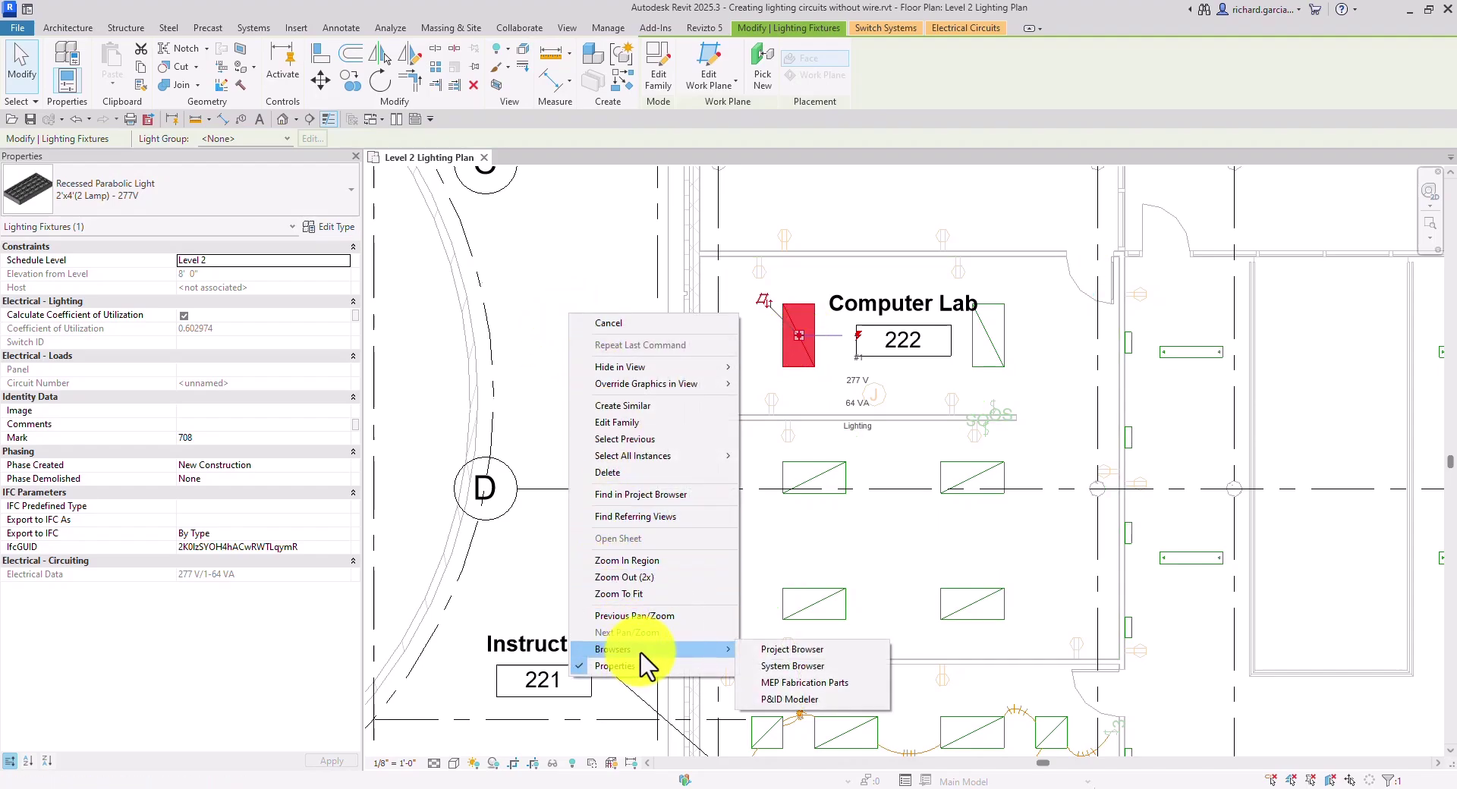
pyautogui.click(793, 667)
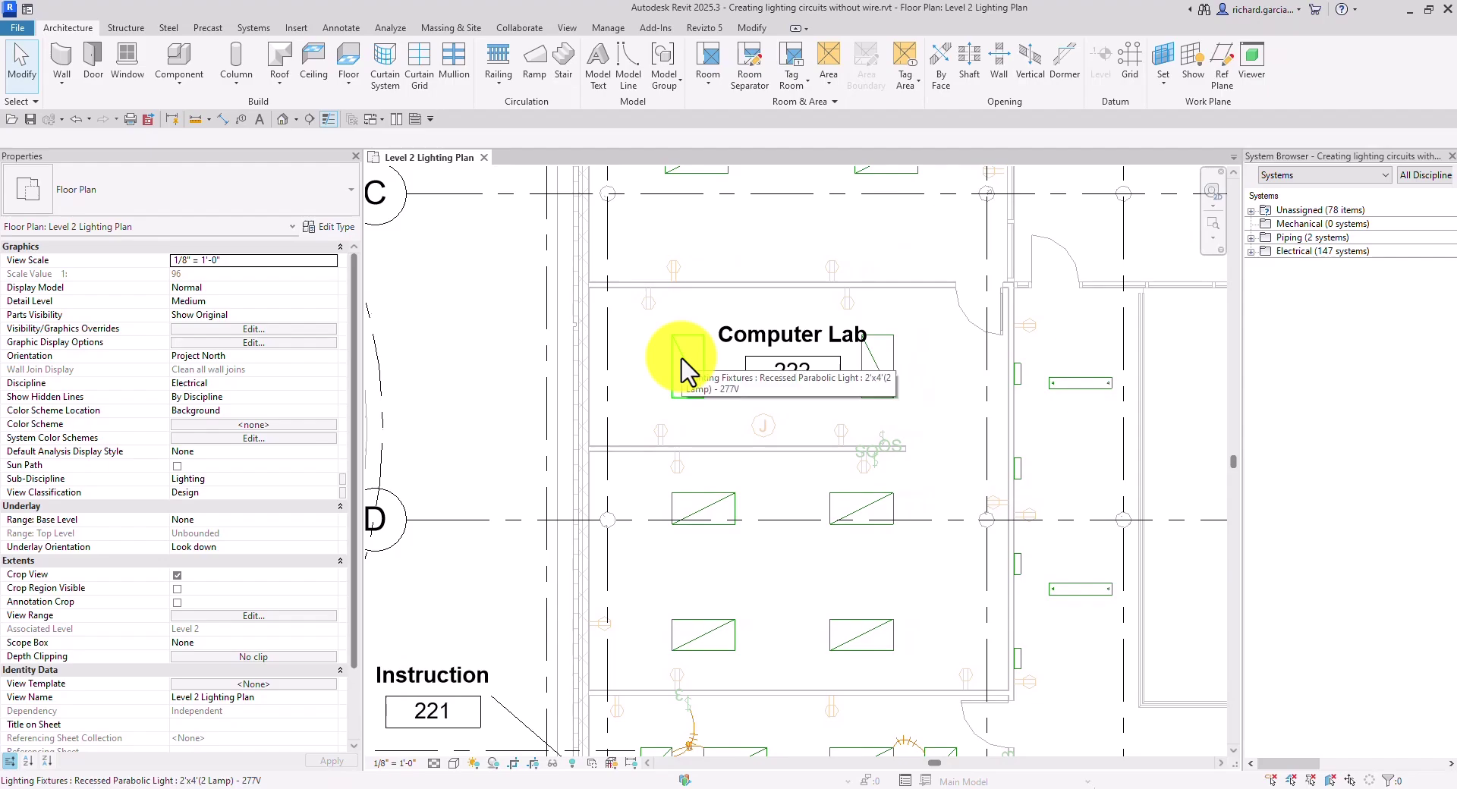
pyautogui.click(683, 368)
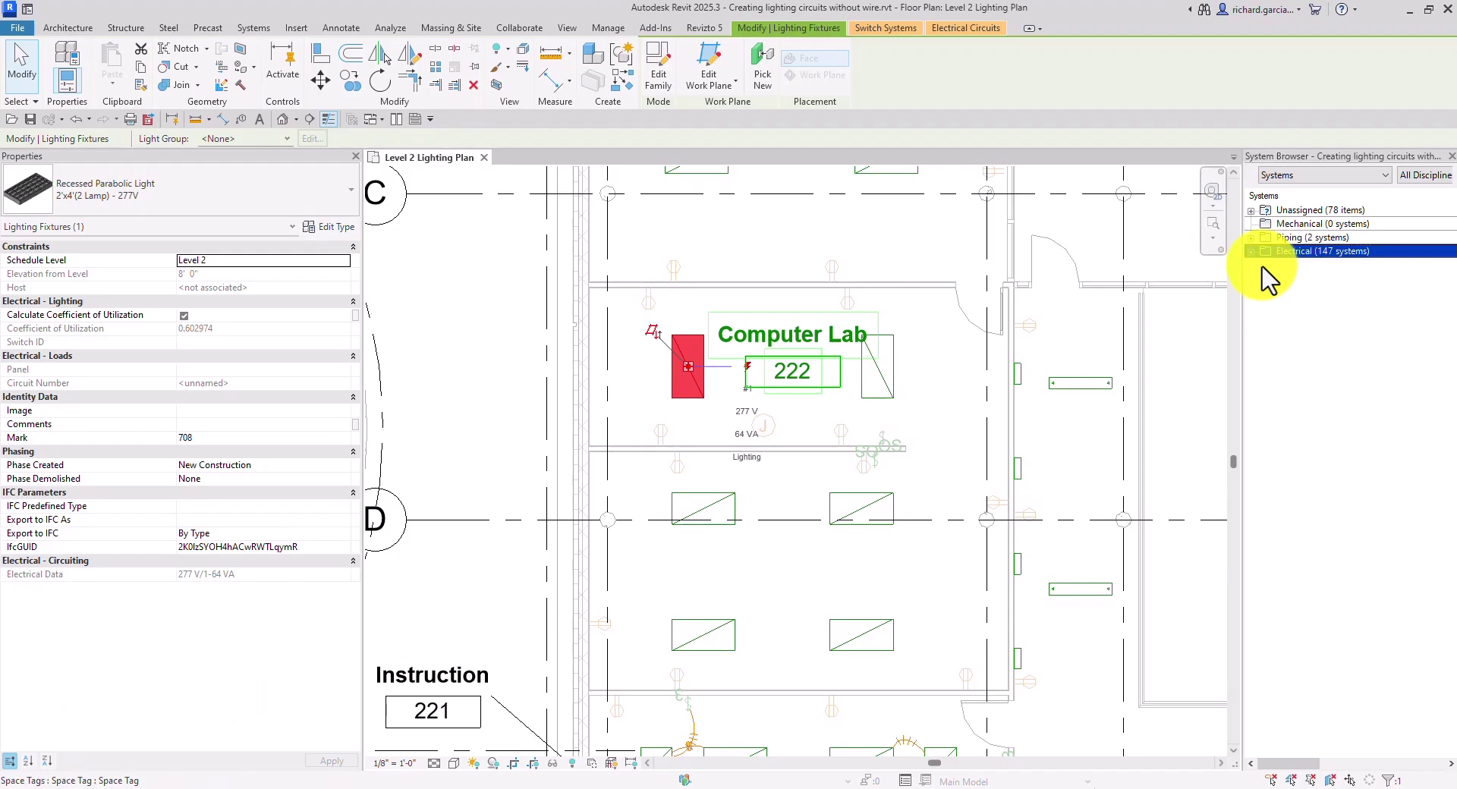
pyautogui.click(1250, 251)
pyautogui.click(1263, 265)
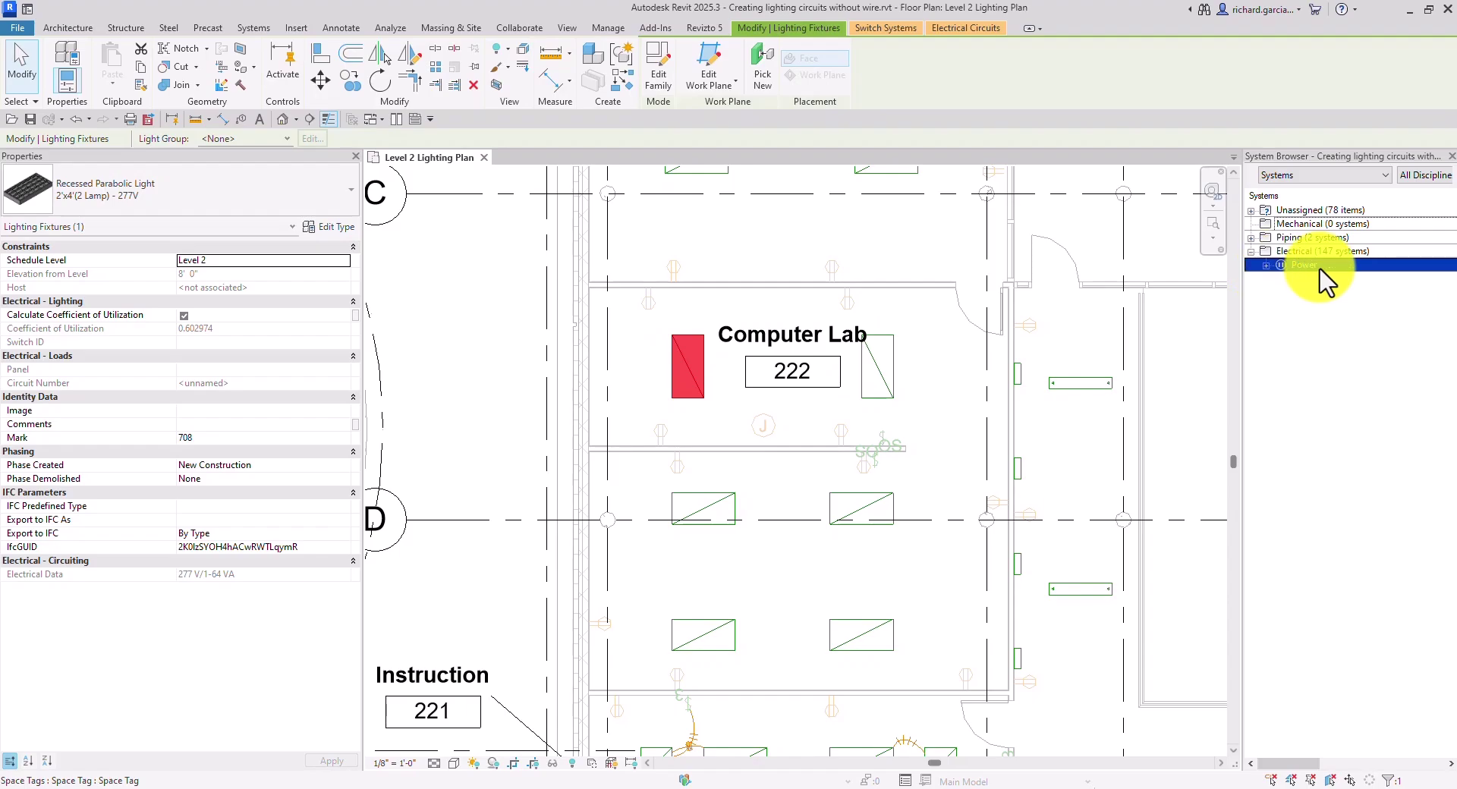
pyautogui.doubleClick(1278, 265)
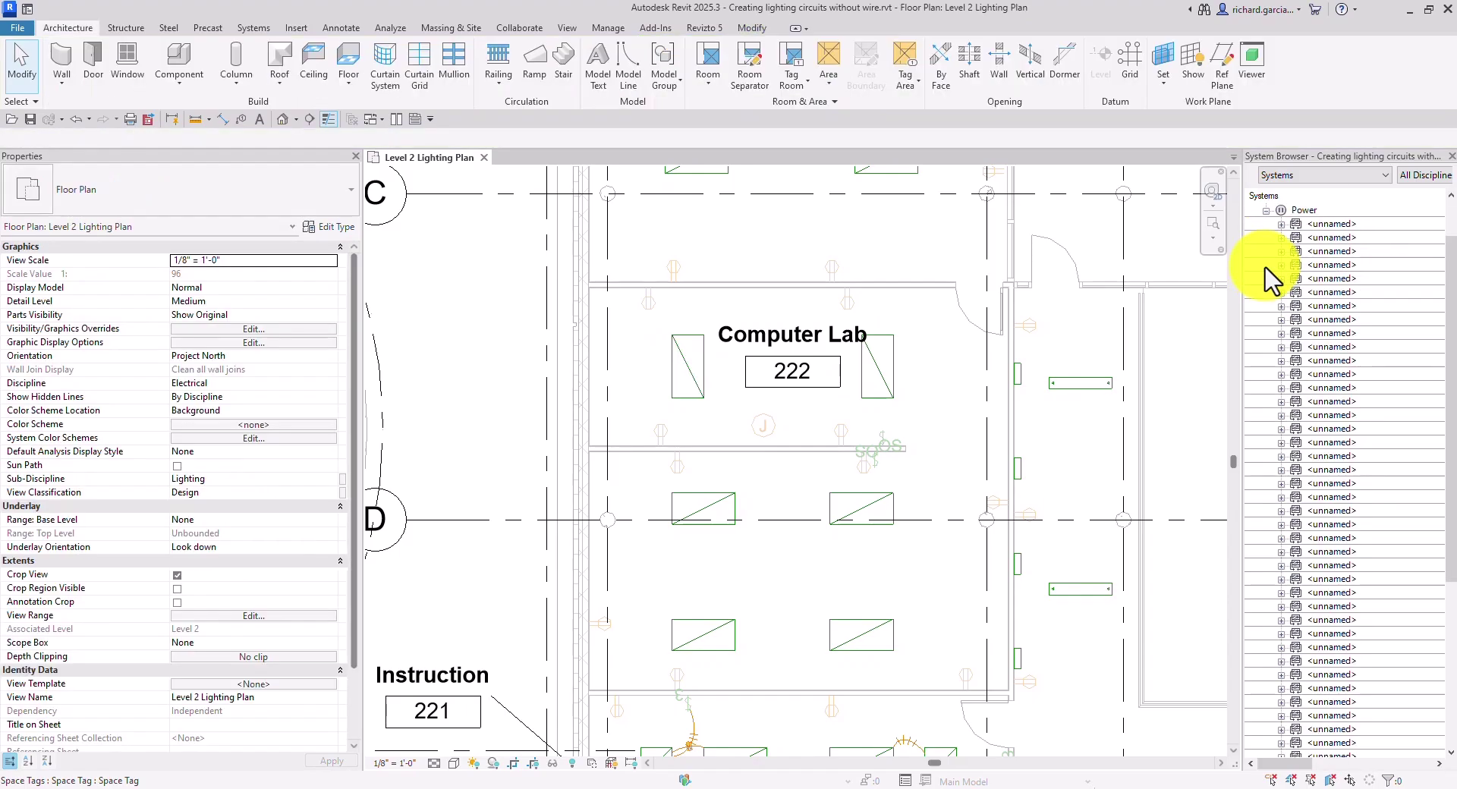
# - Locate the selected light's circuit among the Power circuits, inspect its properties and connected fixture, and close the System Browser
pyautogui.click(695, 377)
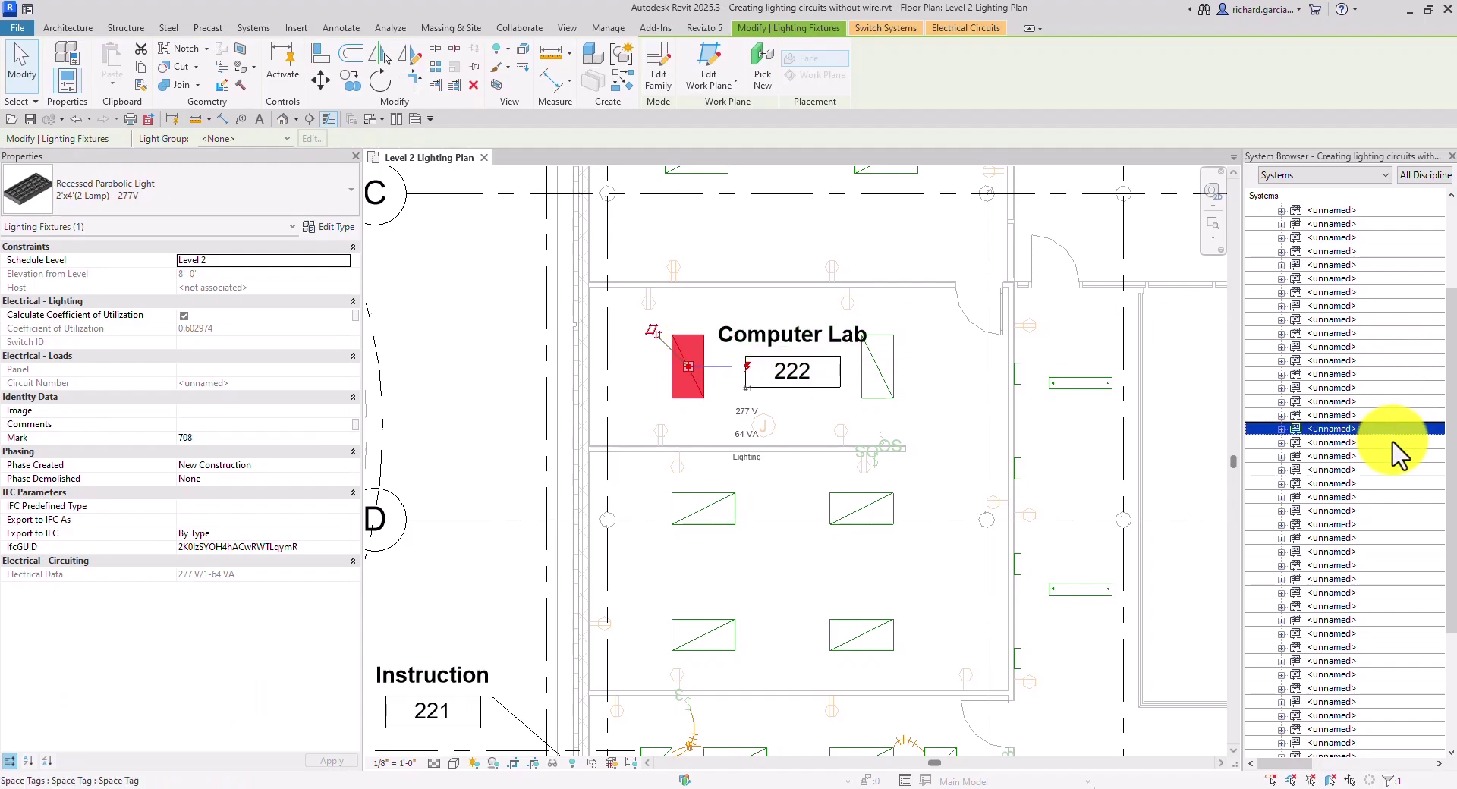
pyautogui.scroll(-10, 1419, 550)
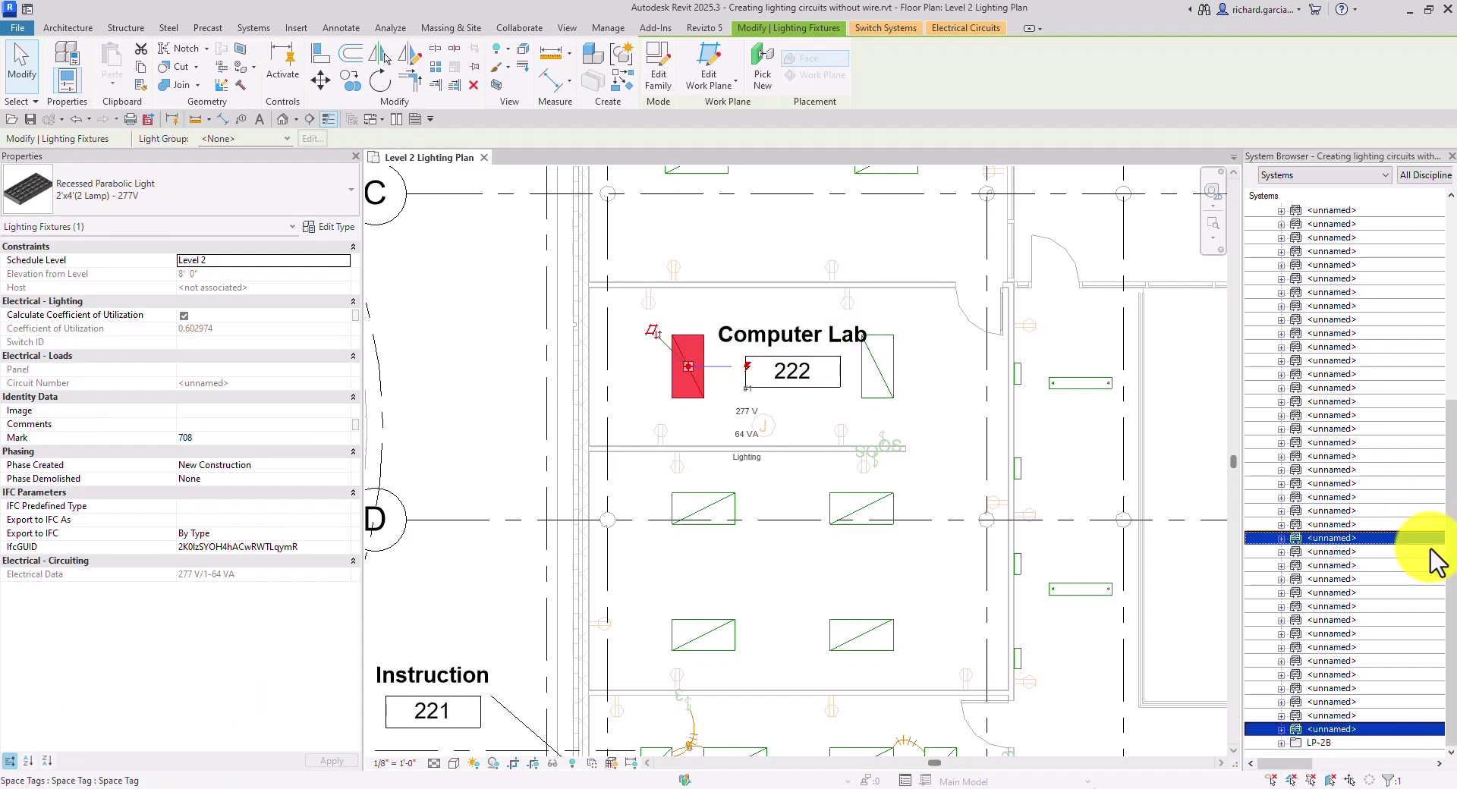
pyautogui.scroll(-1, 1347, 748)
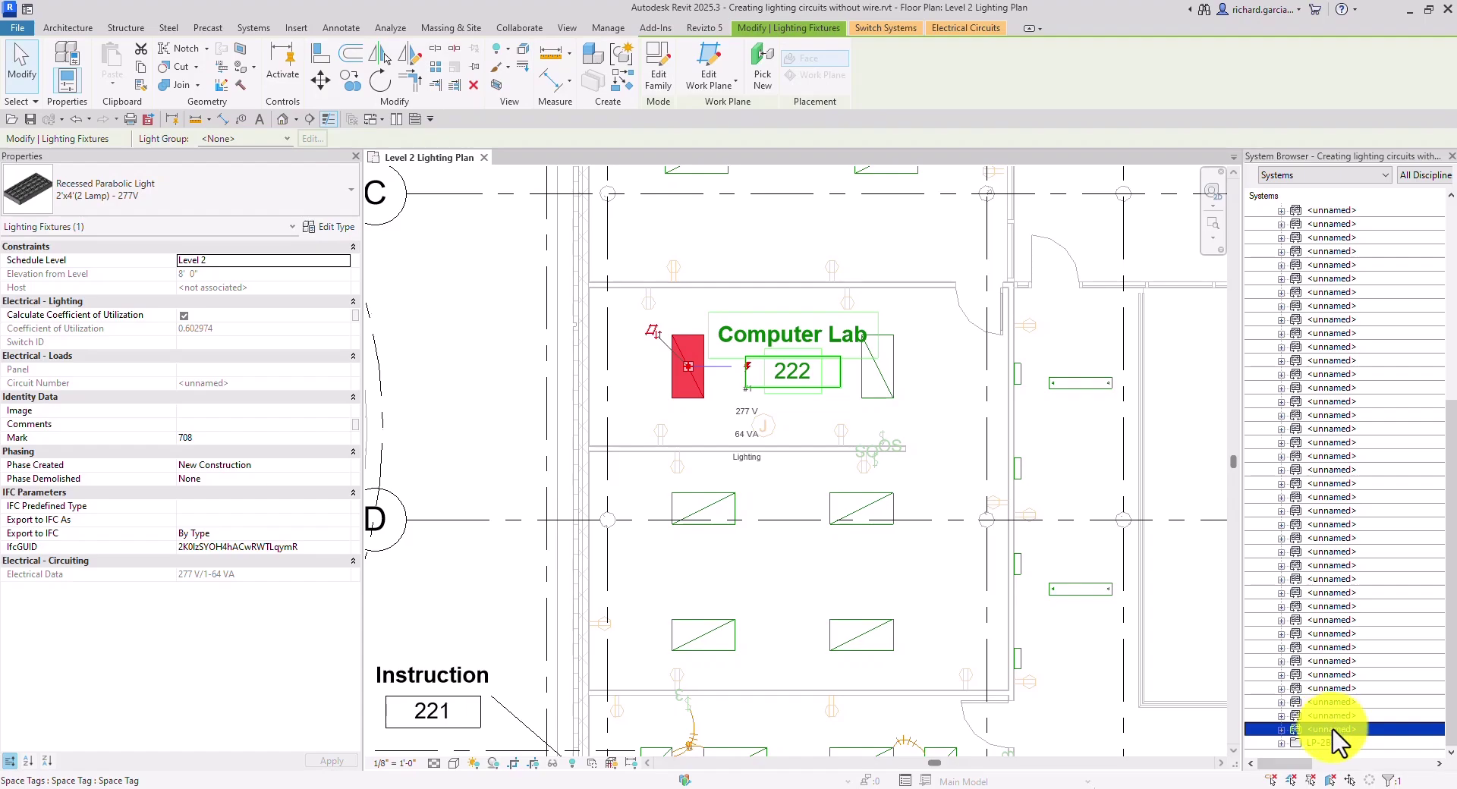
pyautogui.click(1335, 731)
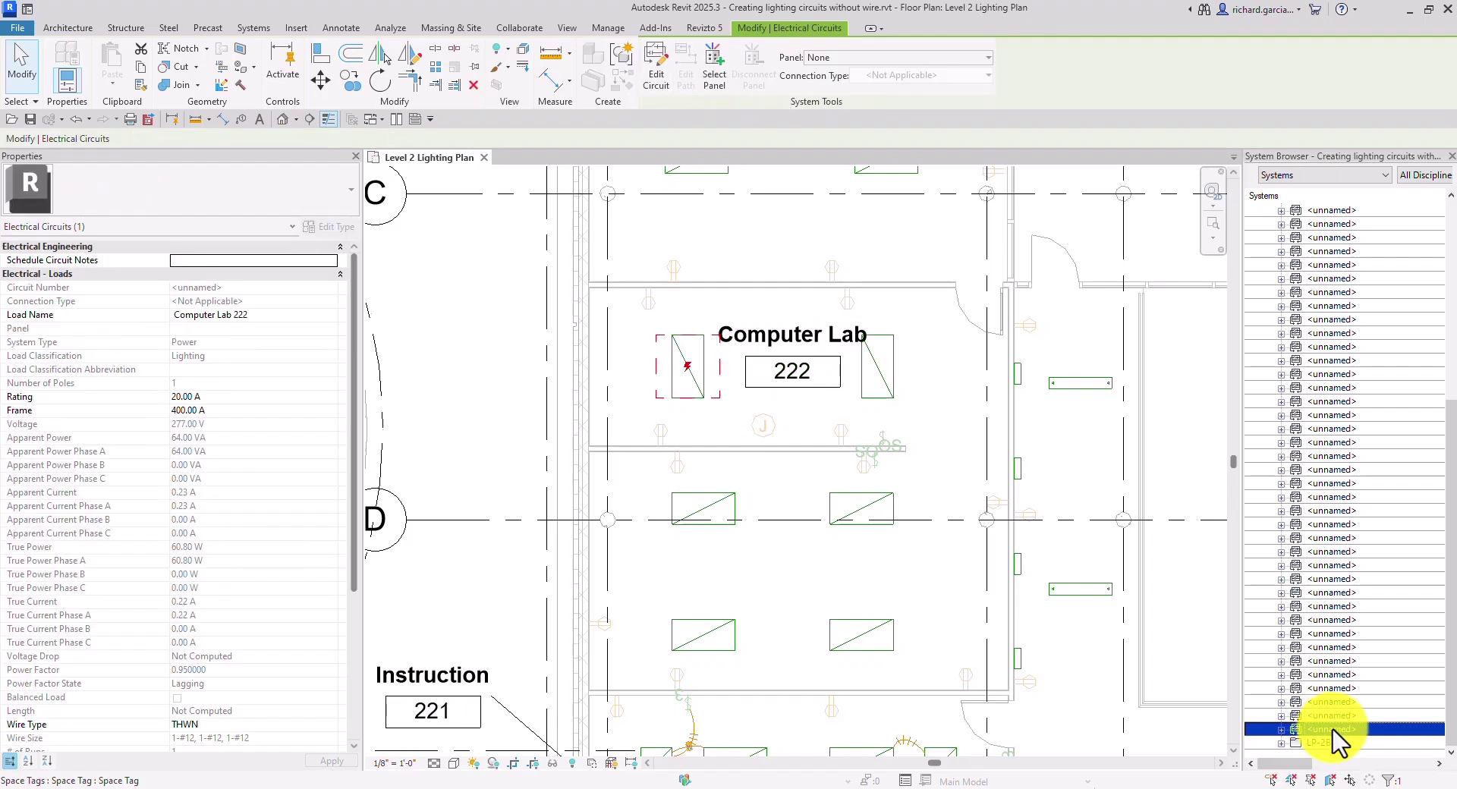
pyautogui.click(1281, 730)
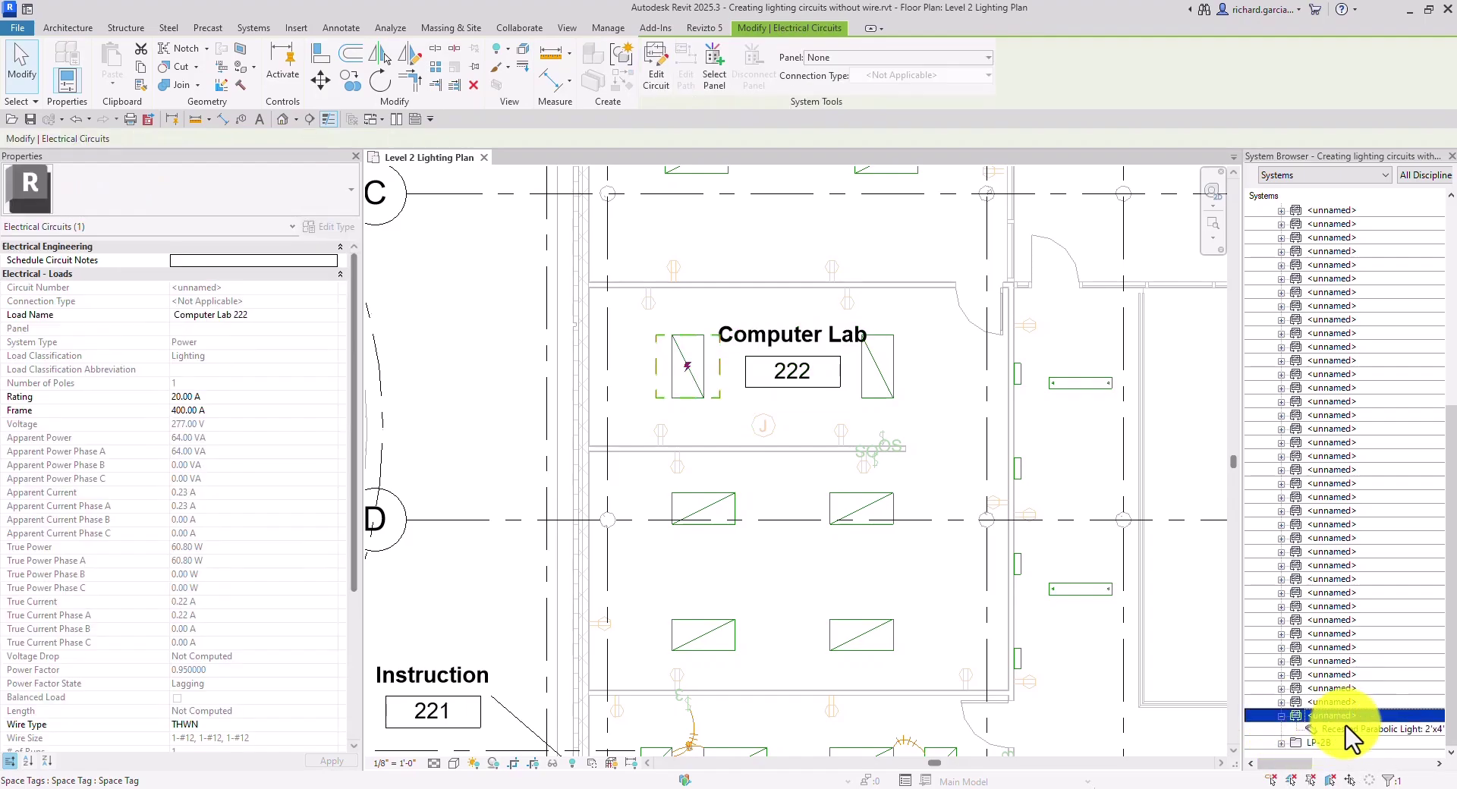
pyautogui.click(474, 331)
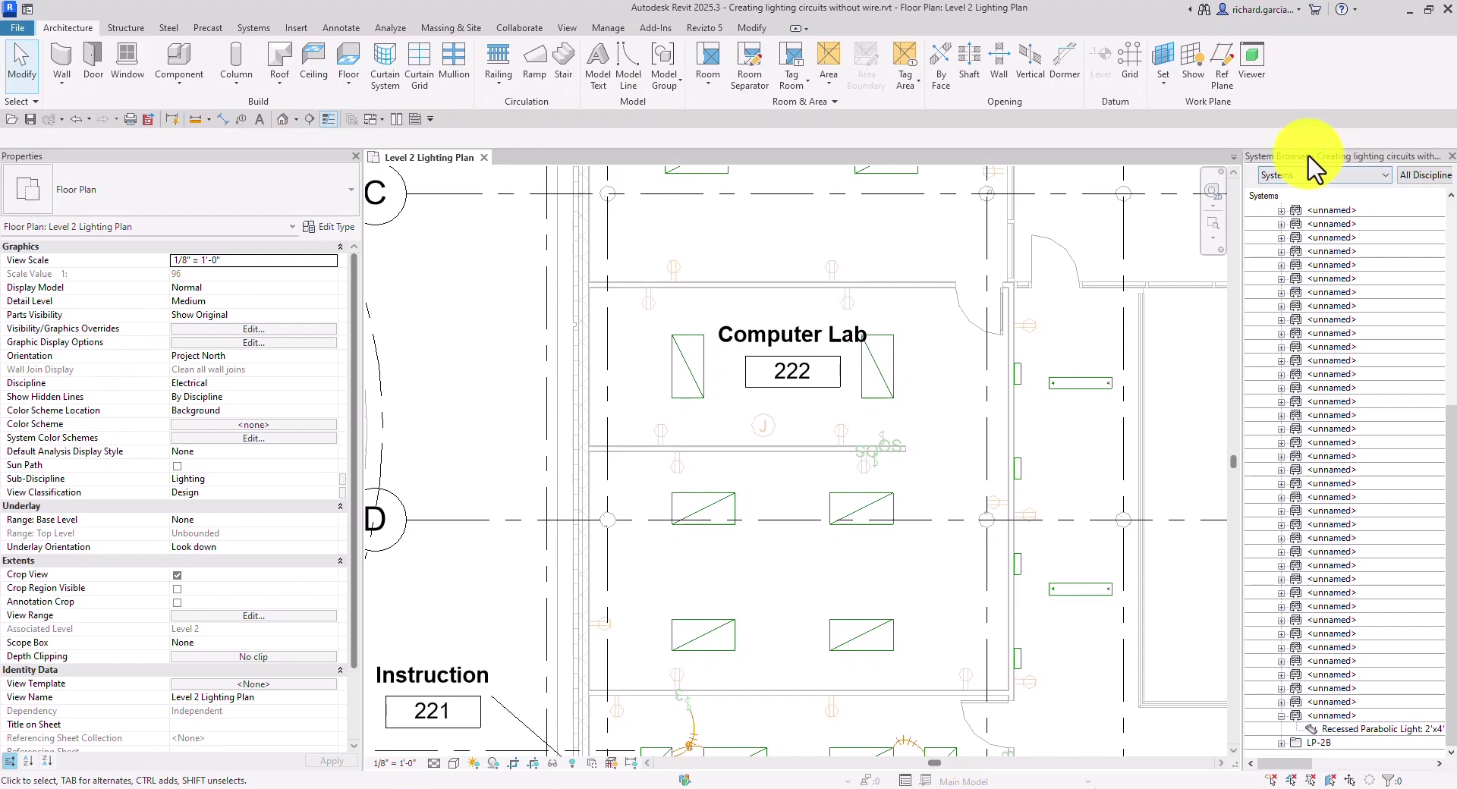
pyautogui.click(1452, 156)
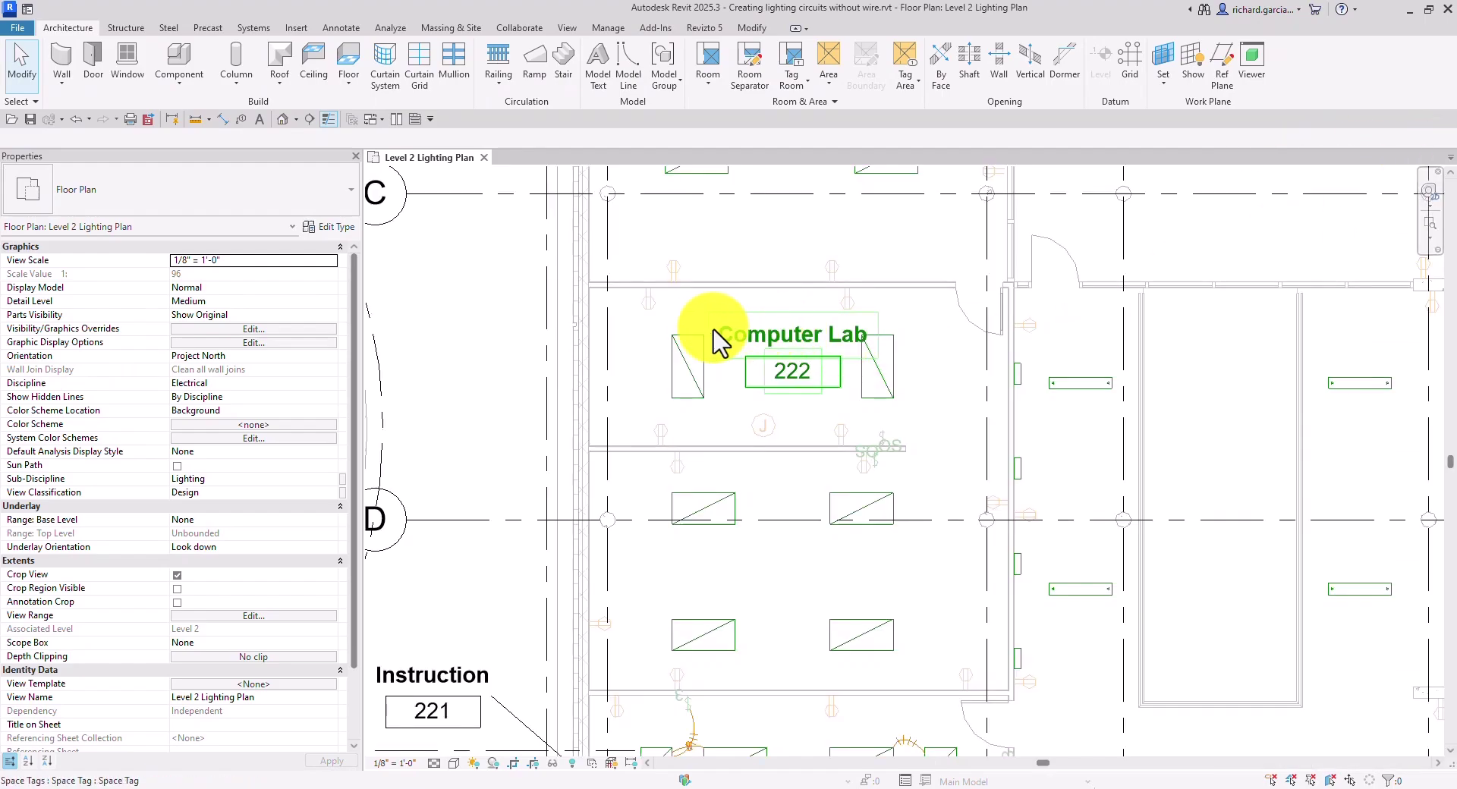
# - Edit the left-hand light's circuit and add the right-hand recessed parabolic light in Computer Lab 222 to it
pyautogui.click(688, 368)
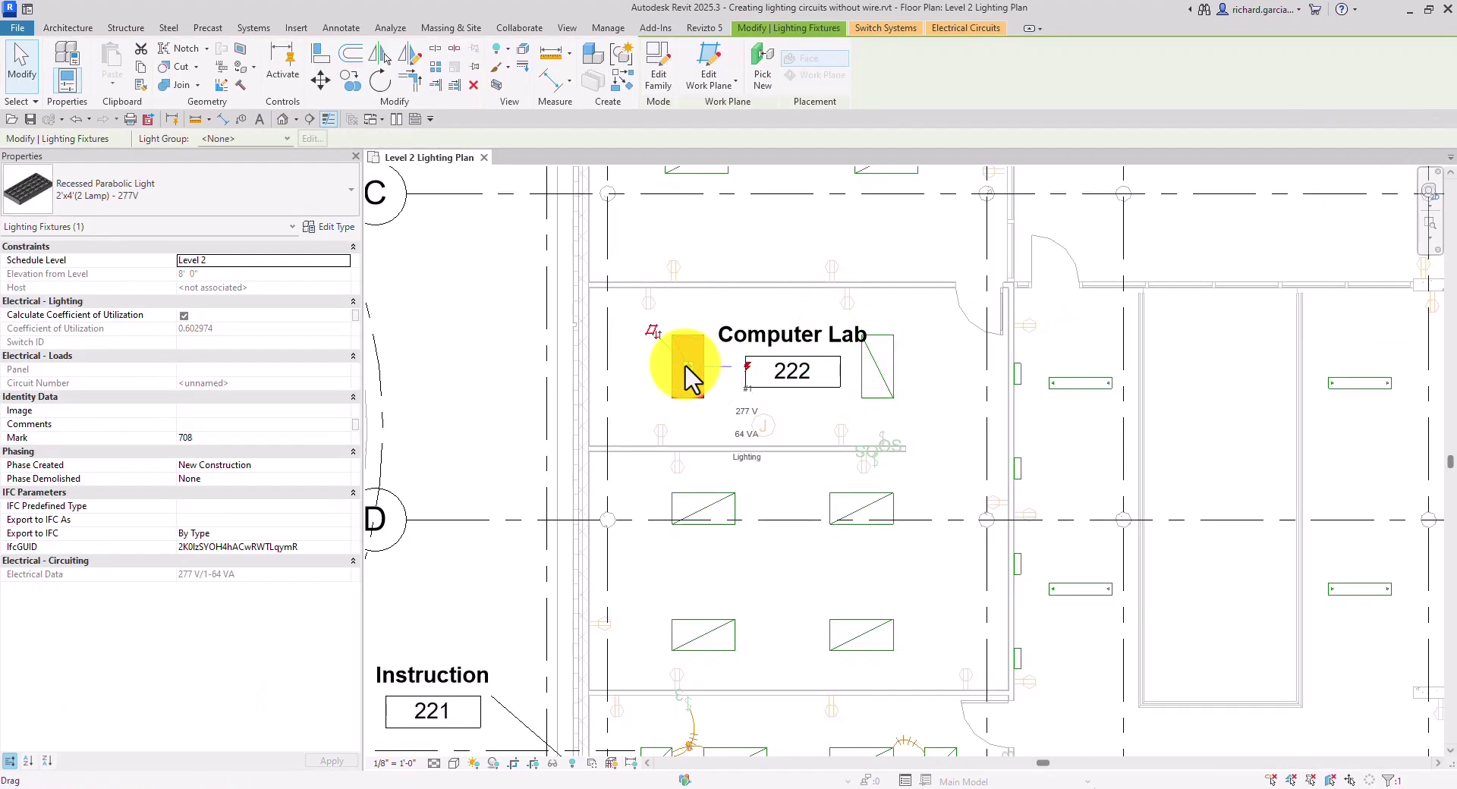
pyautogui.click(971, 30)
pyautogui.click(972, 30)
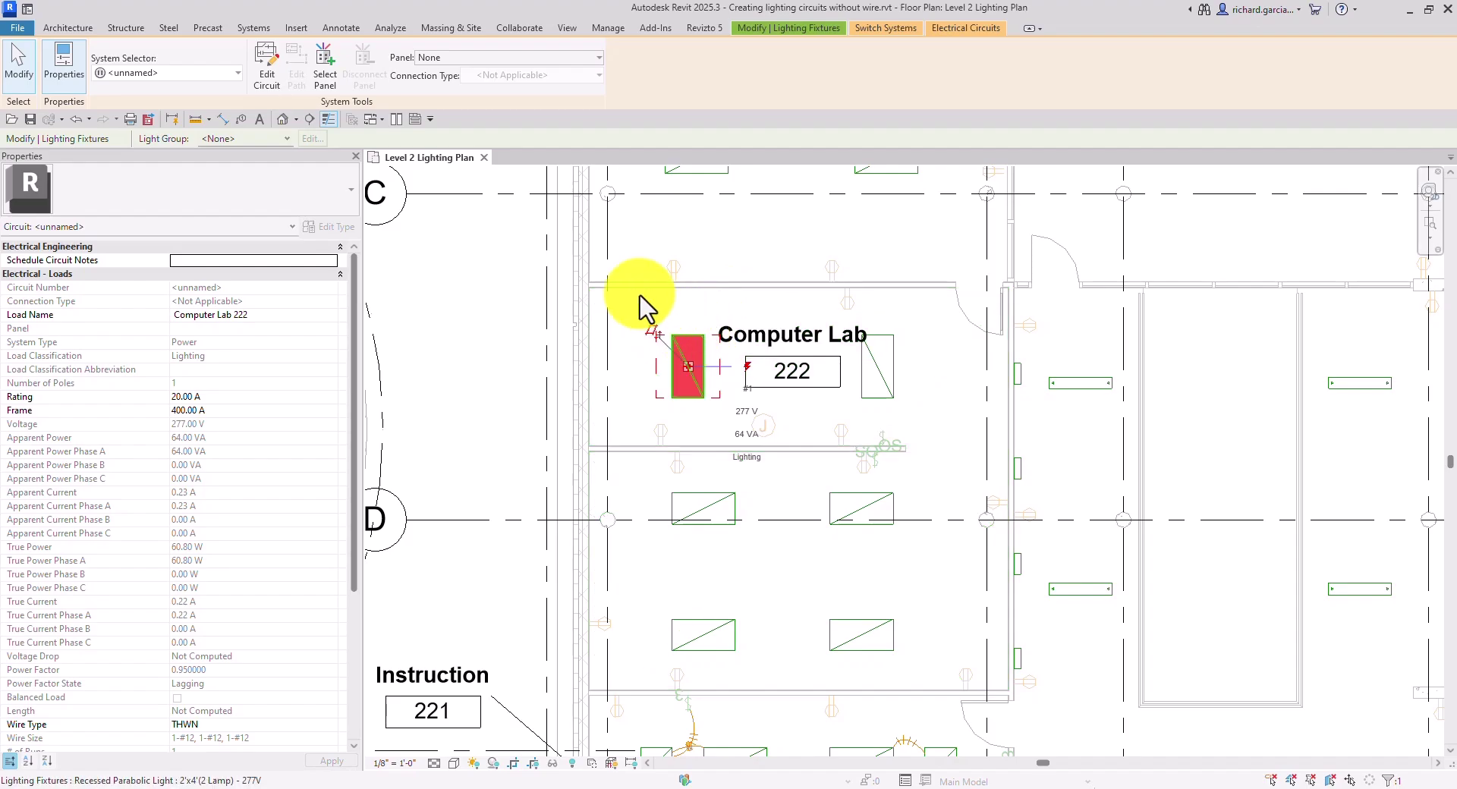
pyautogui.click(266, 70)
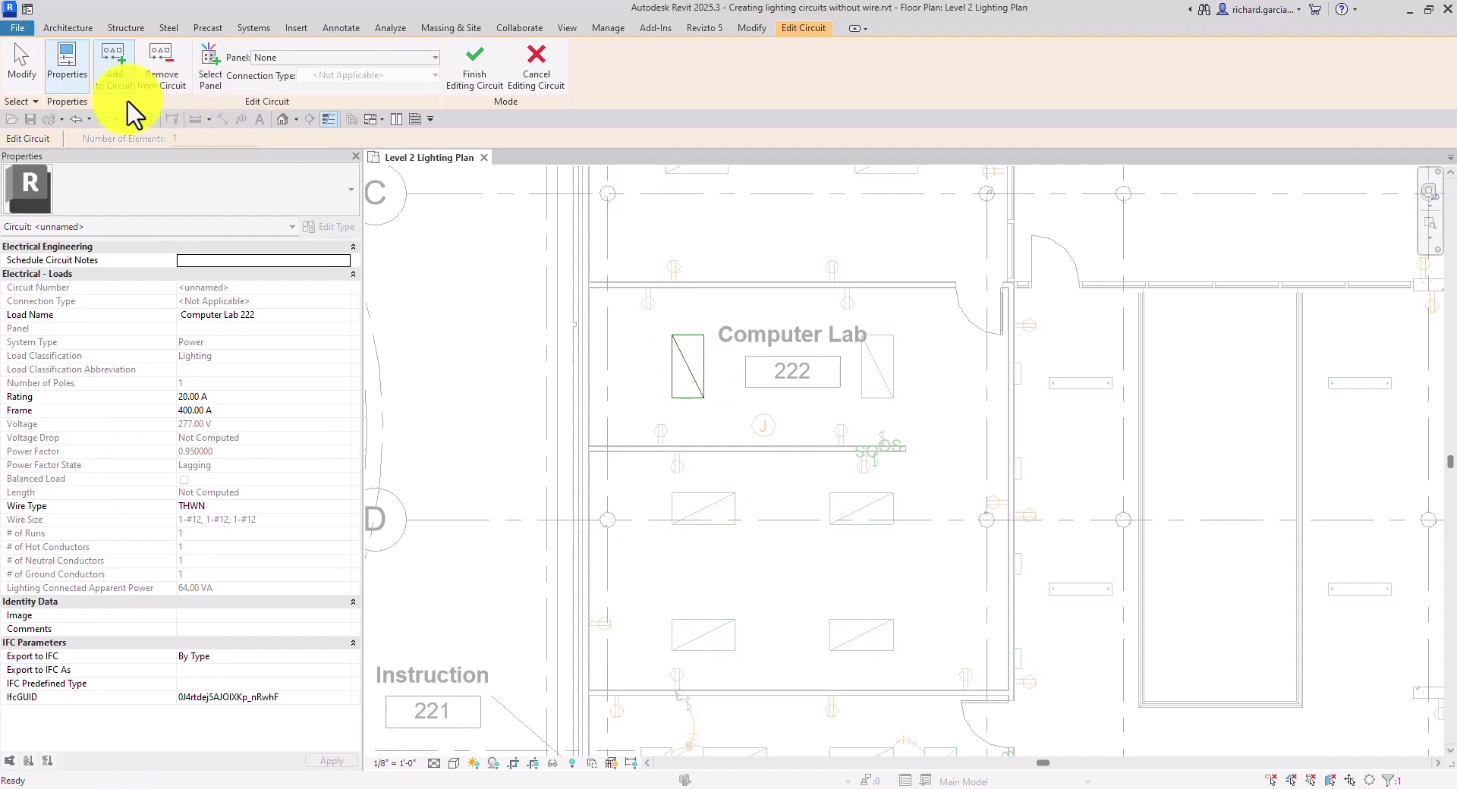
pyautogui.click(110, 95)
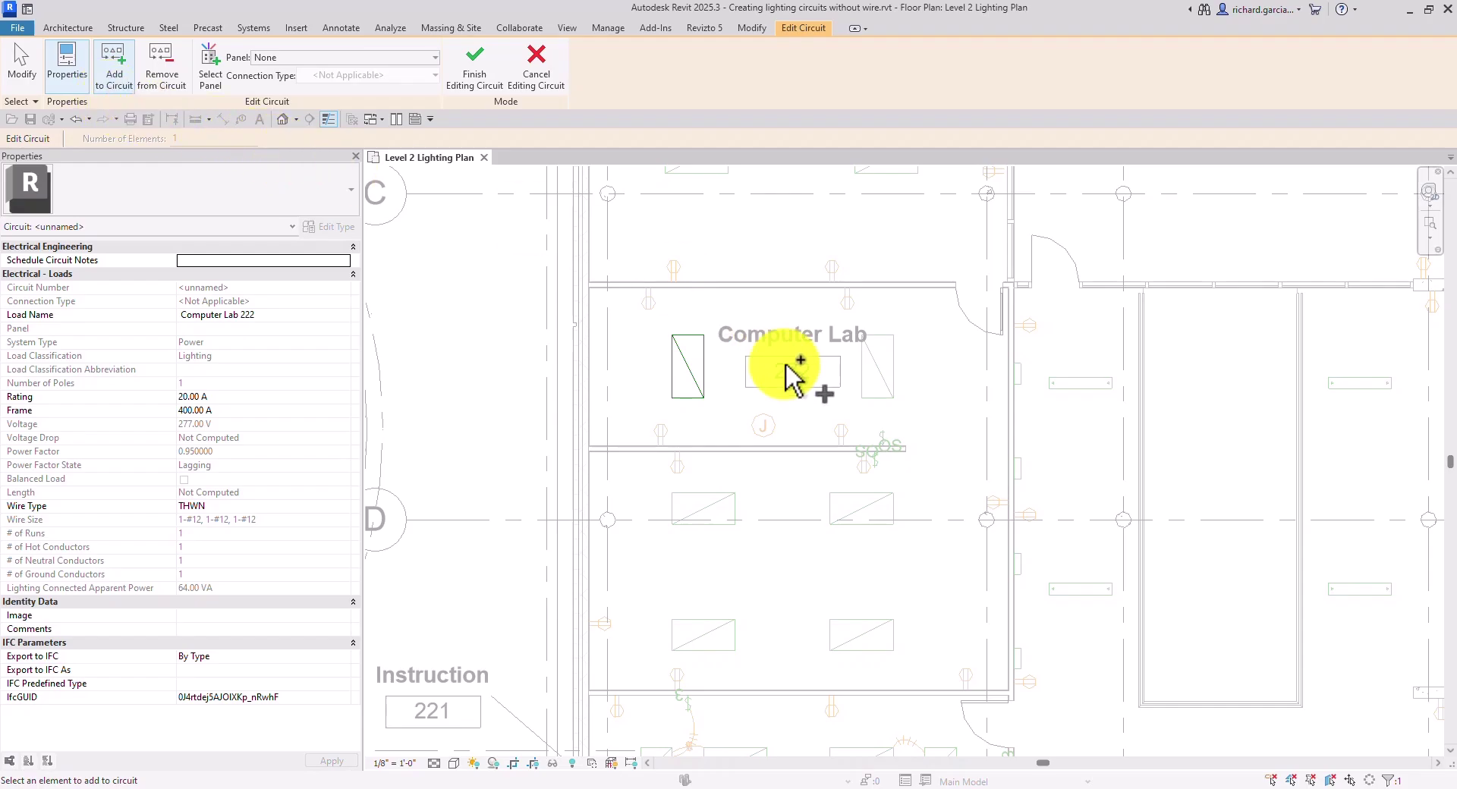
pyautogui.moveTo(918, 376); pyautogui.dragTo(830, 357, button='middle')
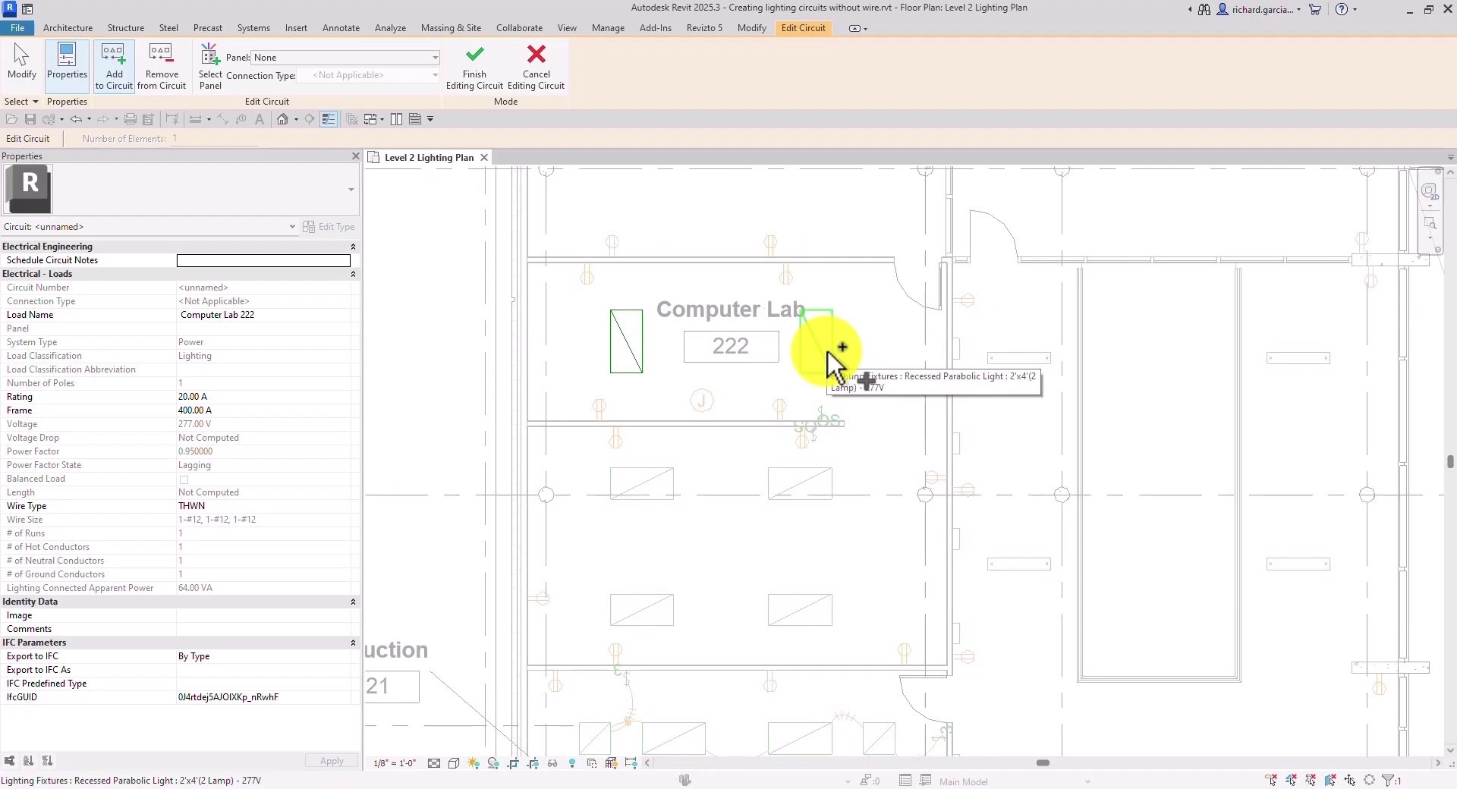
pyautogui.click(830, 358)
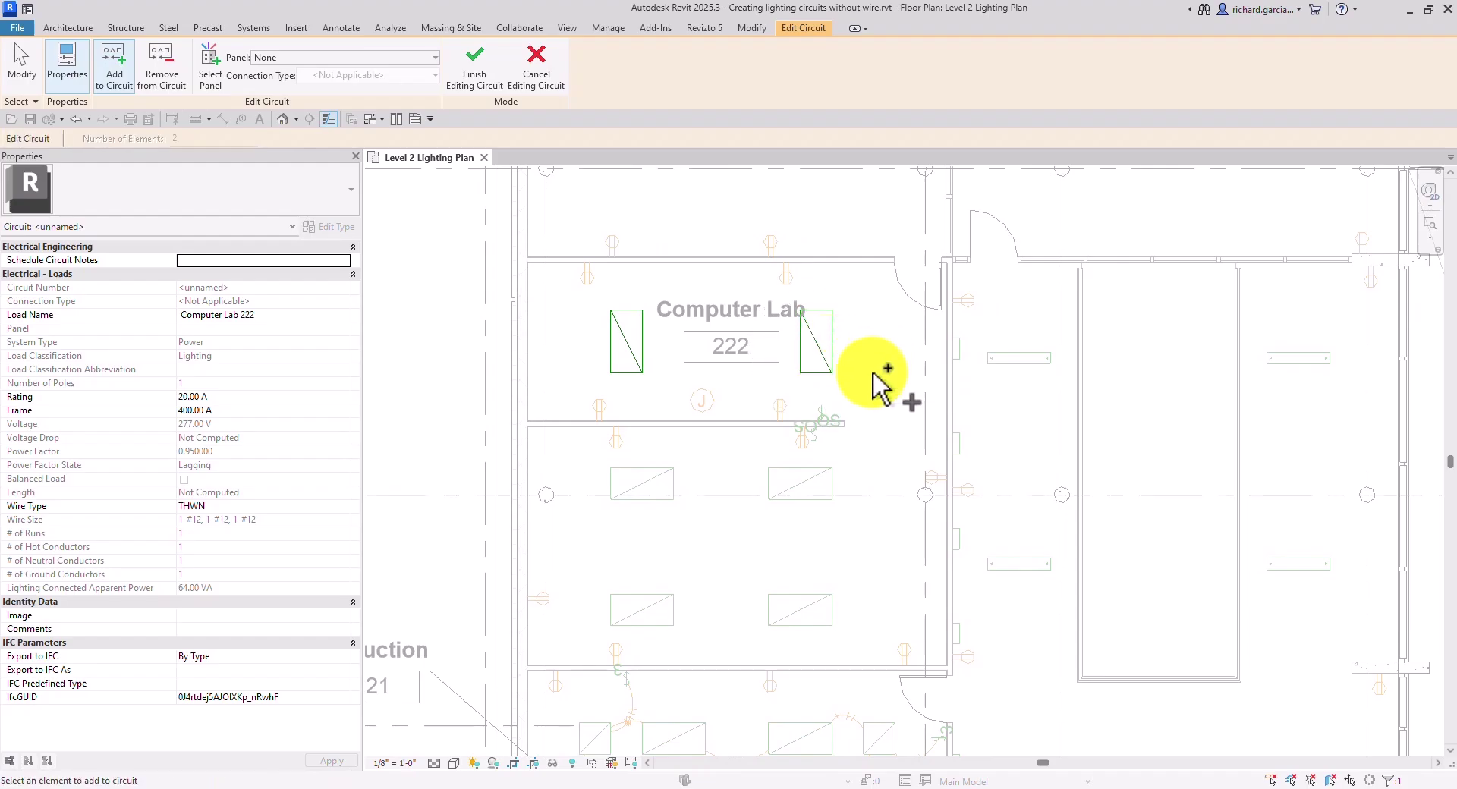
# - Add the 277 V wall occupancy sensor at the end of the Computer Lab's lower wall to the circuit
pyautogui.scroll(2, 874, 373)
pyautogui.scroll(3, 869, 390)
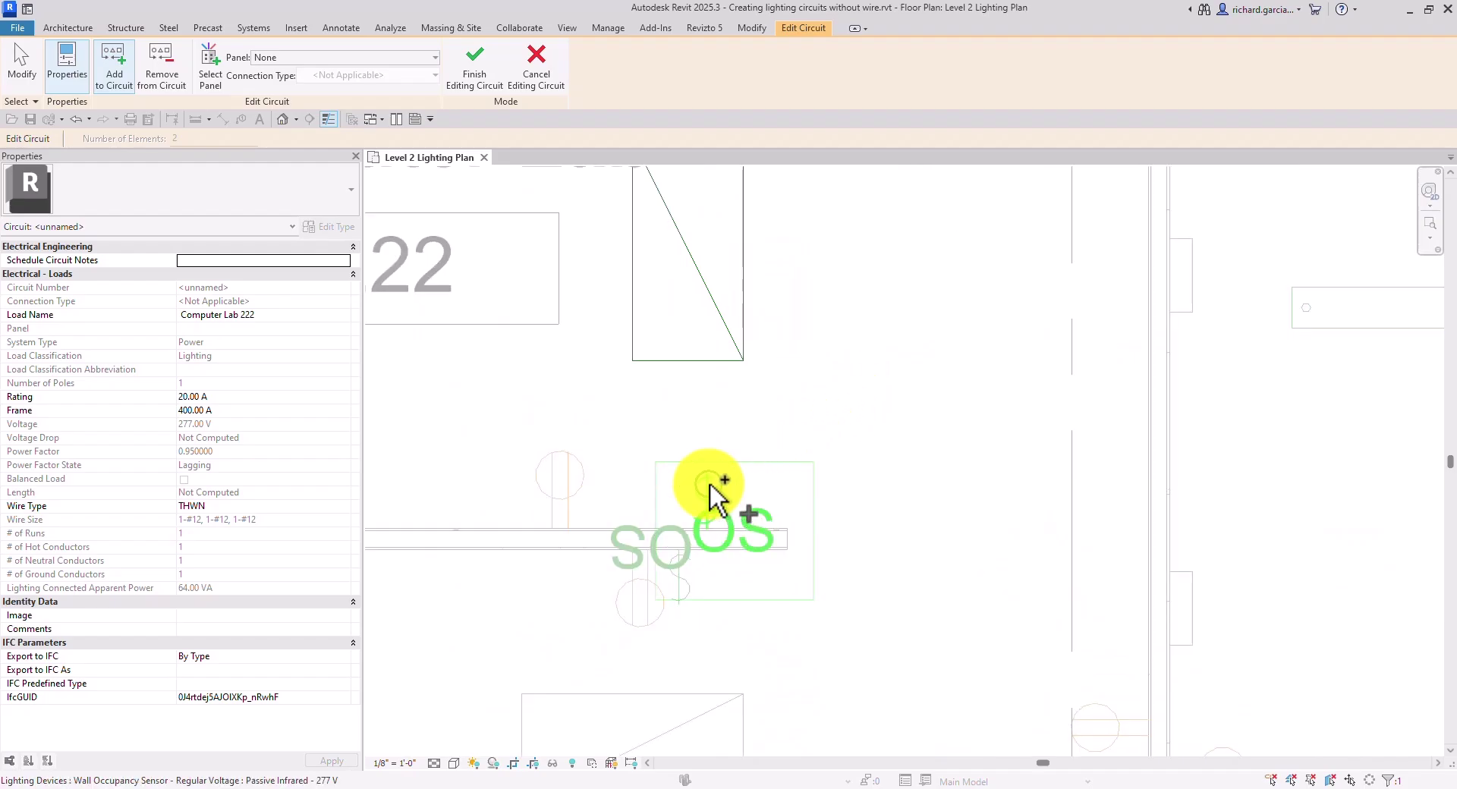
pyautogui.click(713, 498)
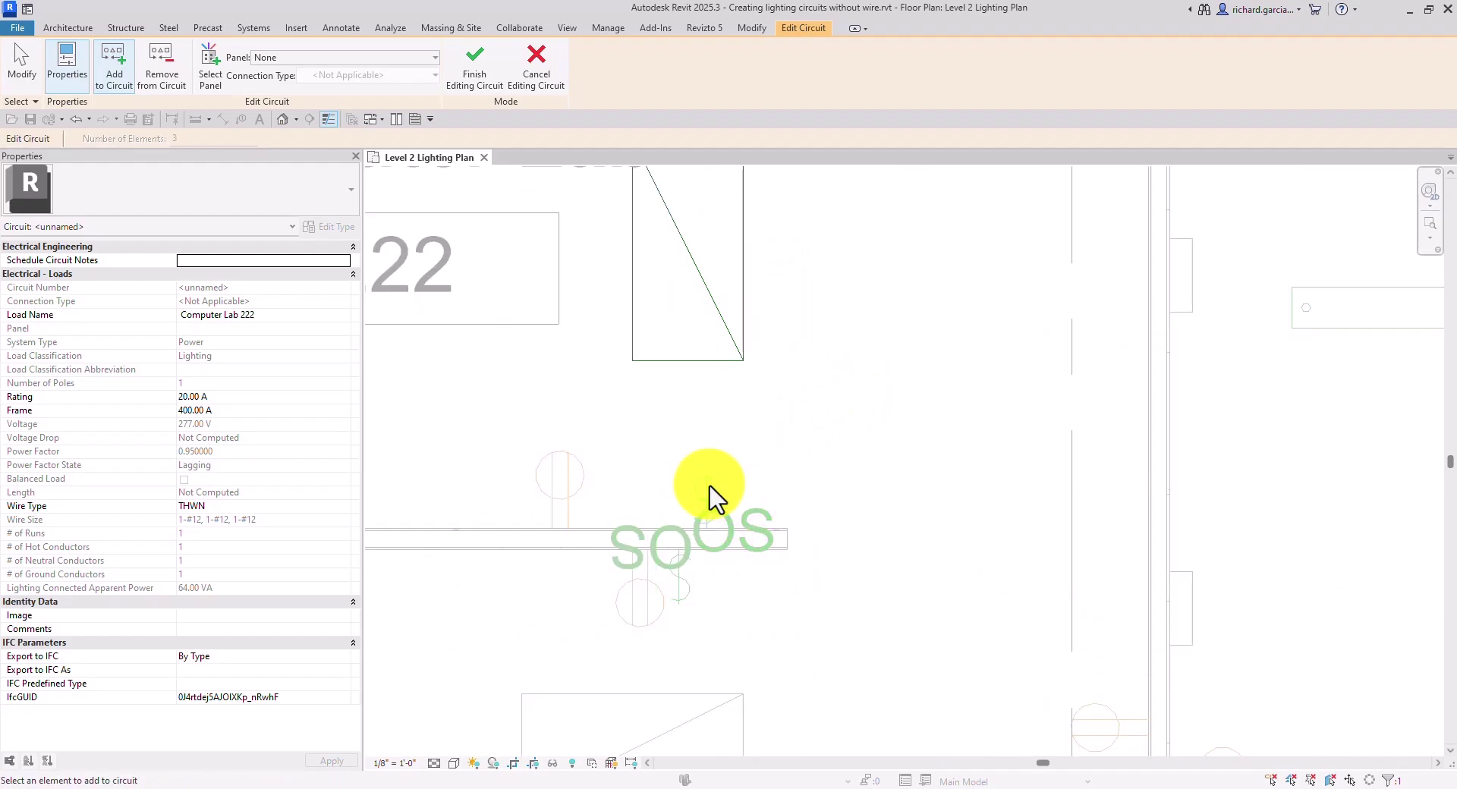
pyautogui.scroll(-3, 885, 412)
pyautogui.moveTo(904, 380); pyautogui.dragTo(1025, 404, button='middle')
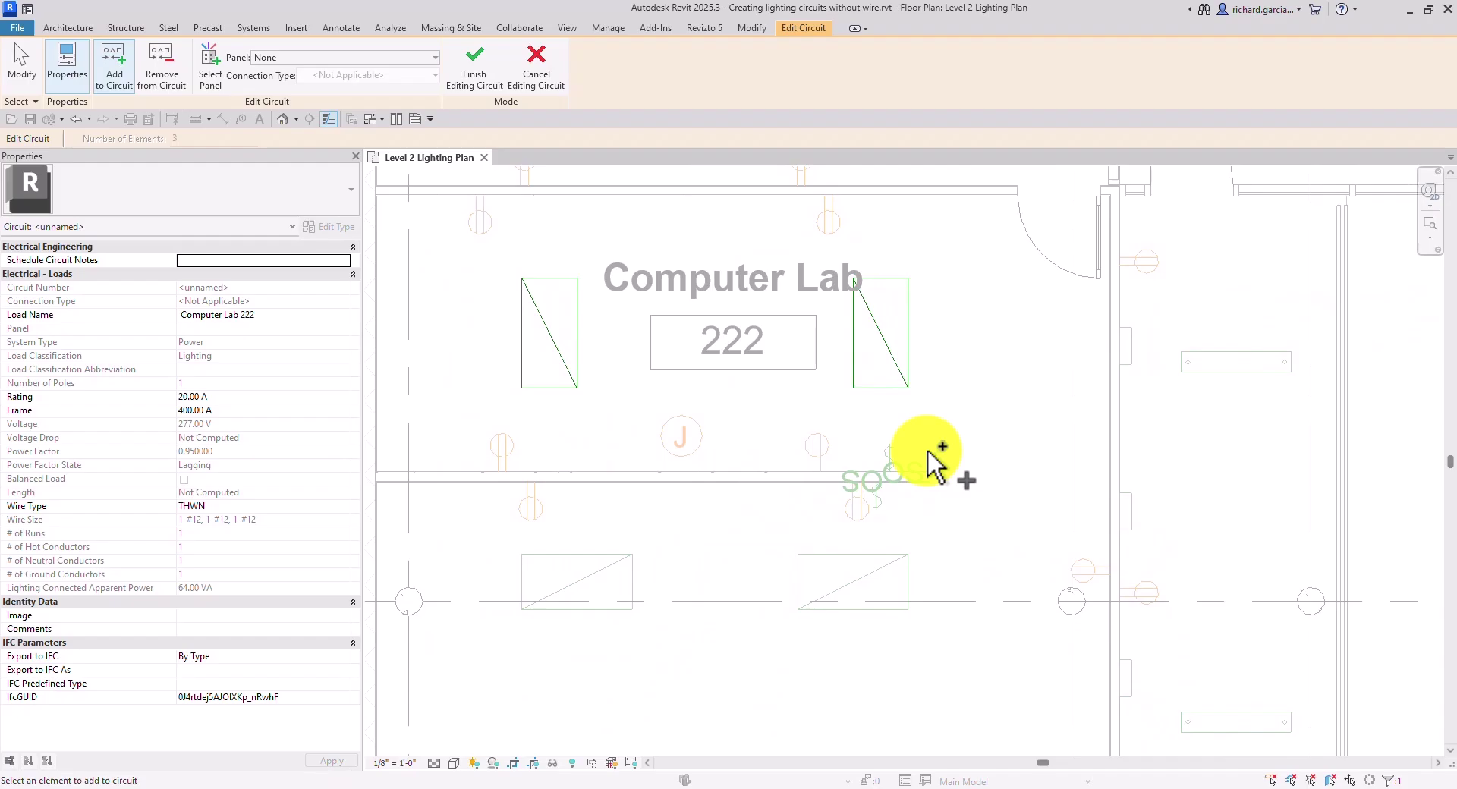
# - Assign the circuit to lighting panelboard LP-2B in Electrical room 220 using Select Panel
pyautogui.click(210, 76)
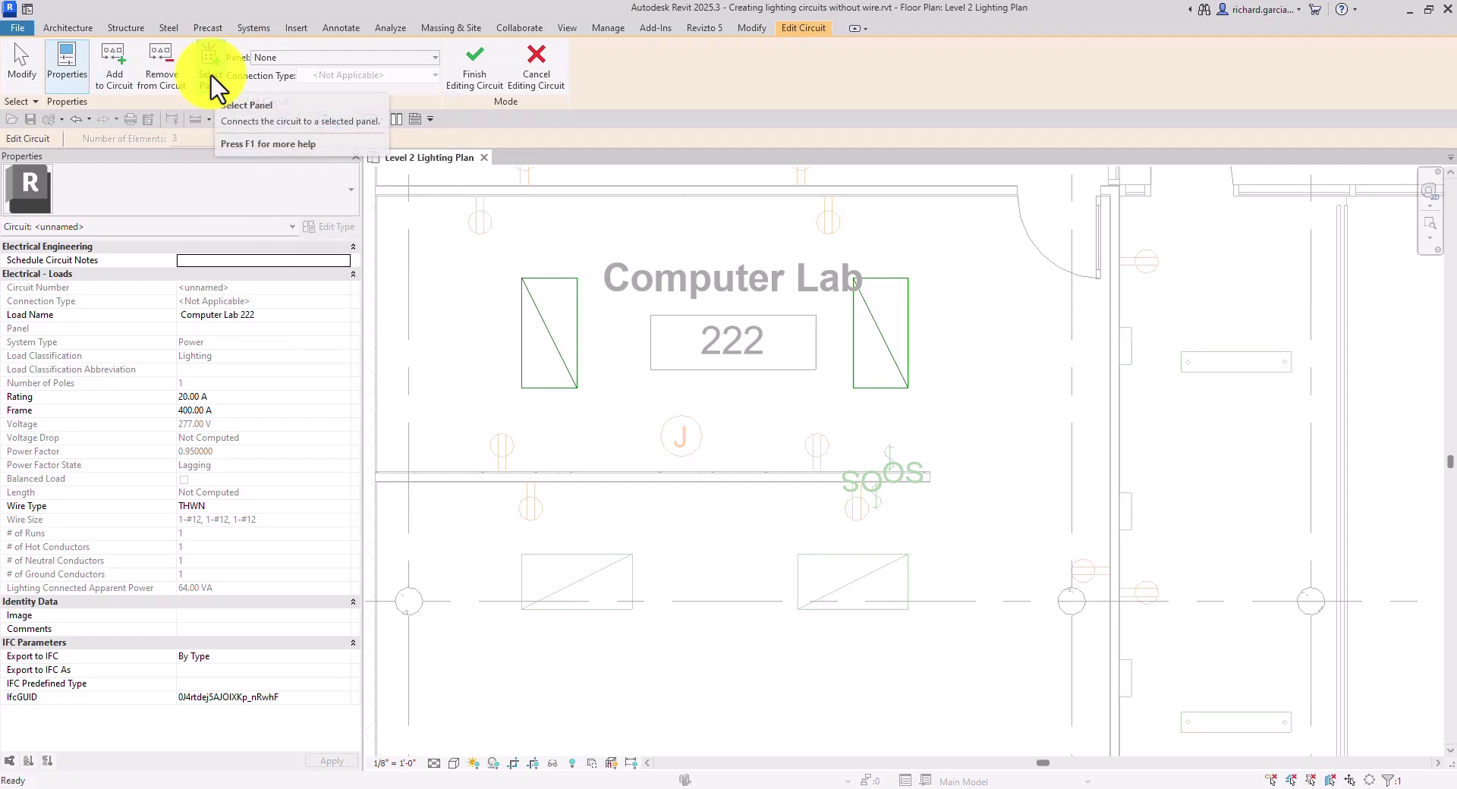
pyautogui.scroll(-5, 667, 407)
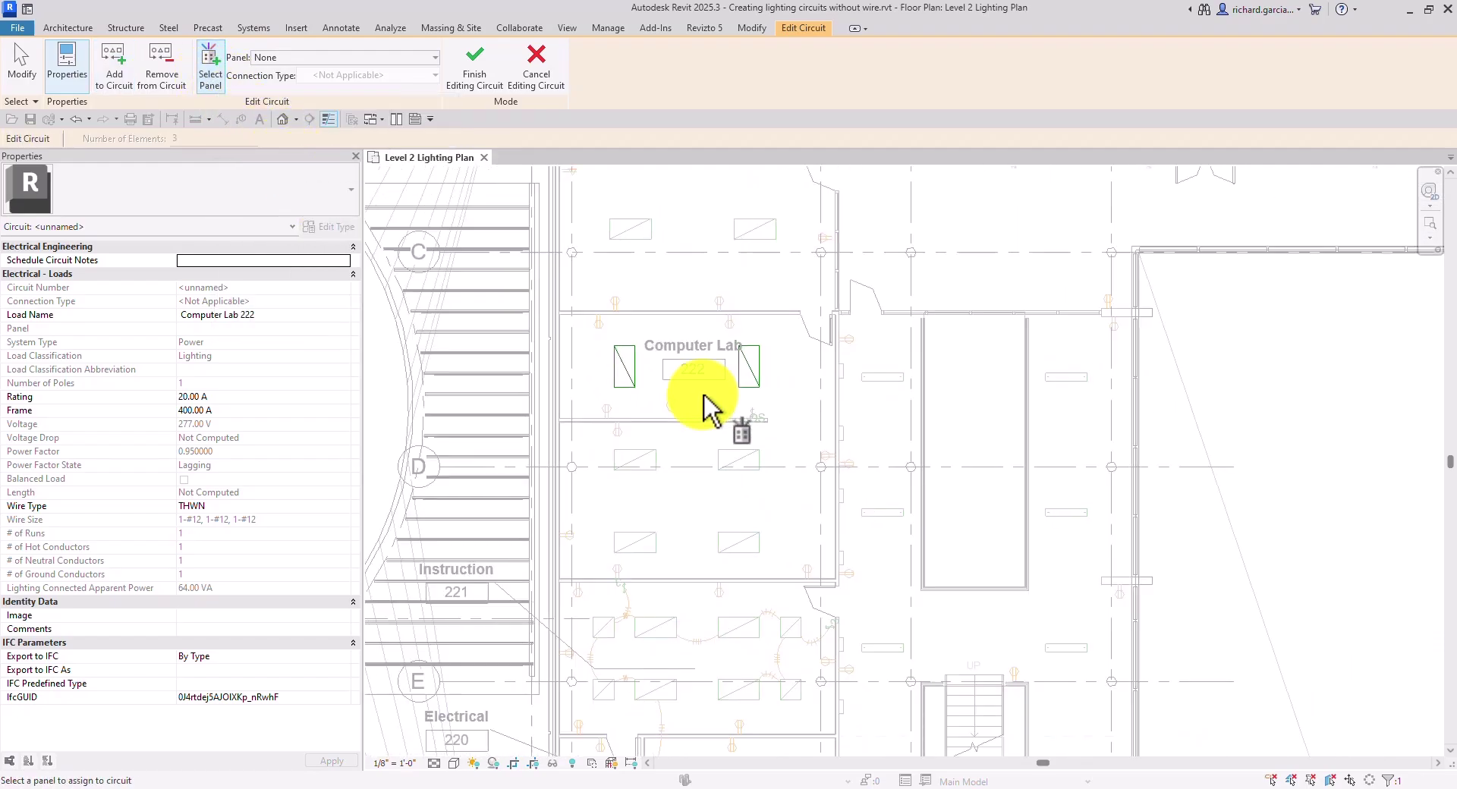
pyautogui.moveTo(732, 481); pyautogui.dragTo(793, 322, button='middle')
pyautogui.scroll(4, 618, 501)
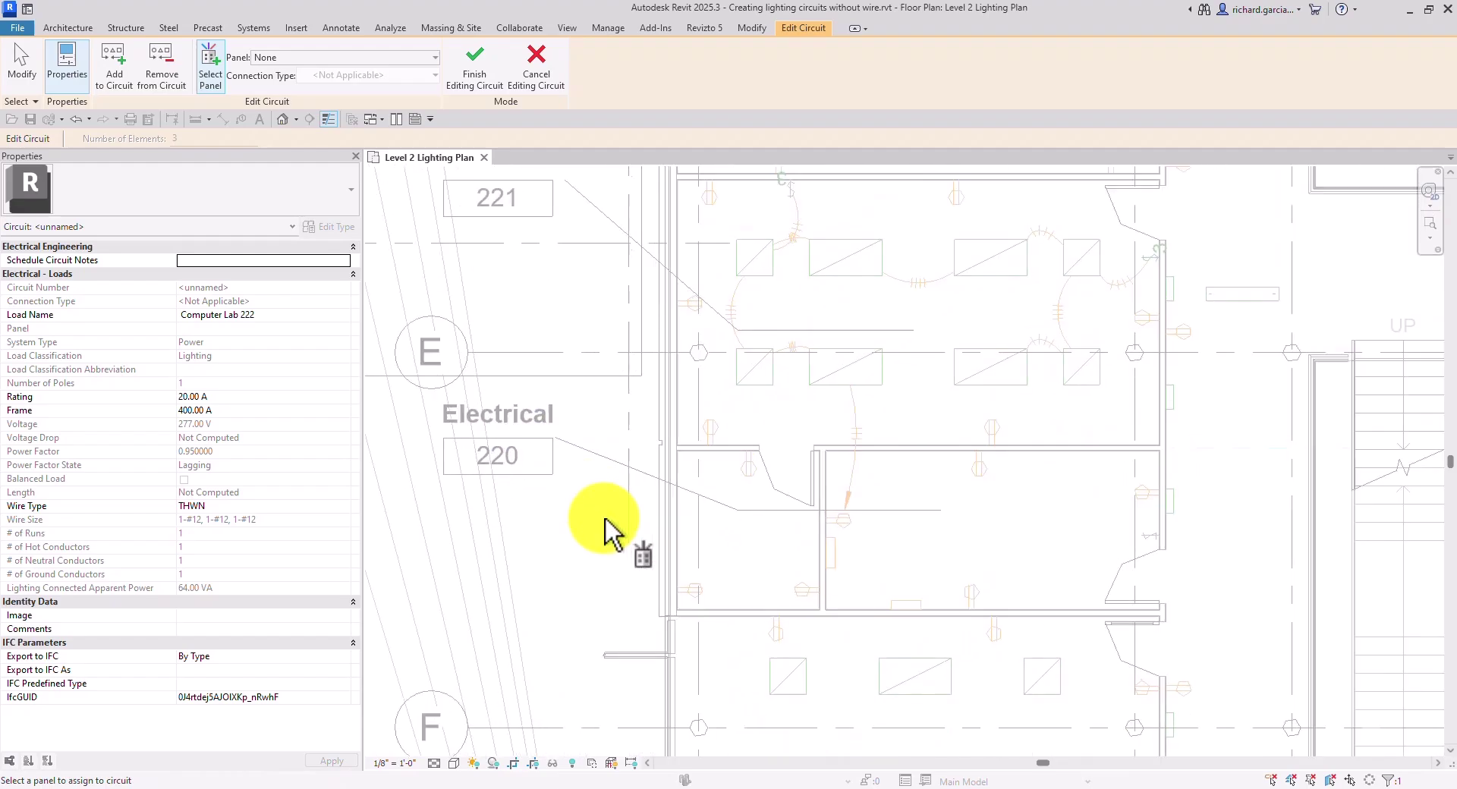
pyautogui.scroll(3, 848, 510)
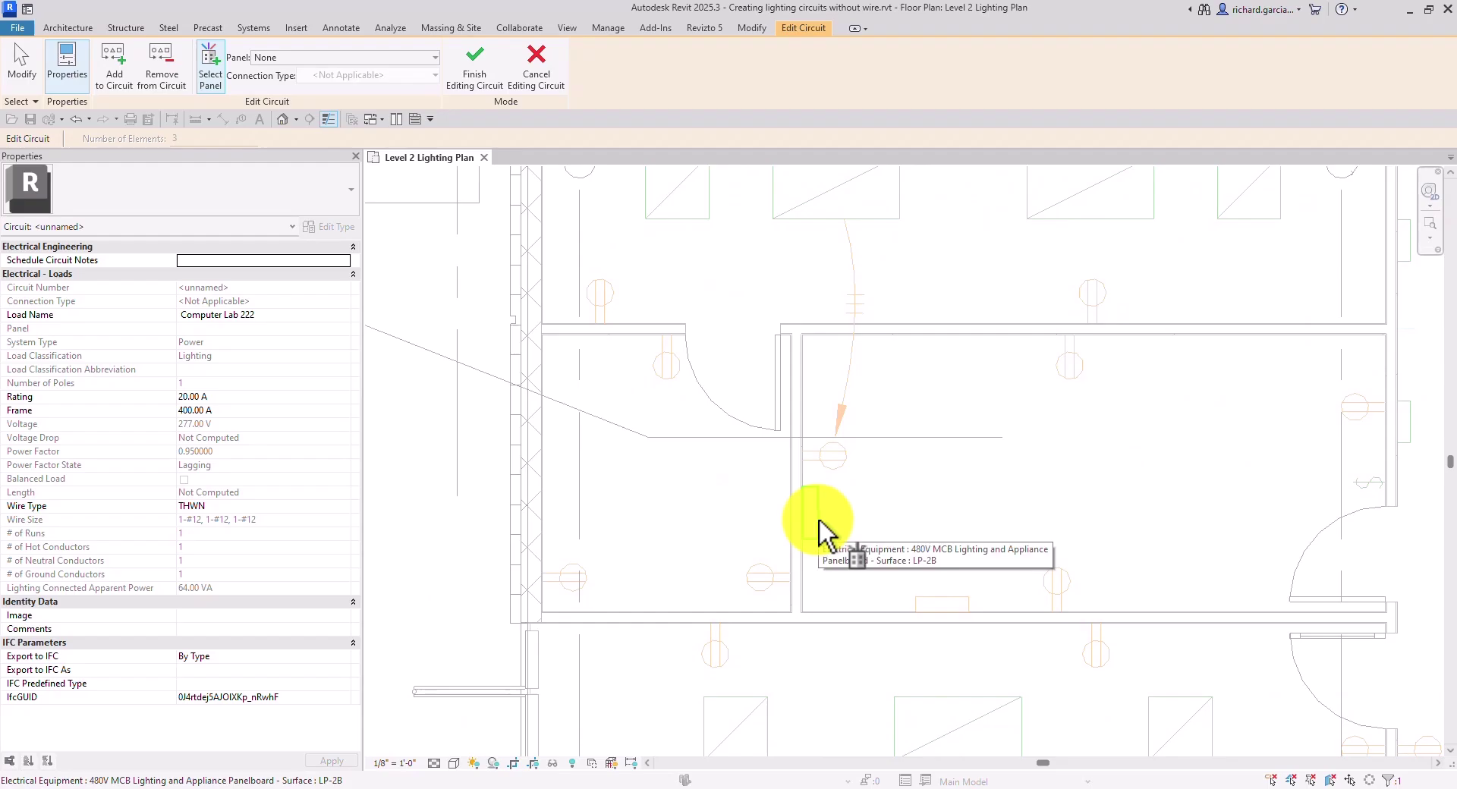
pyautogui.click(819, 524)
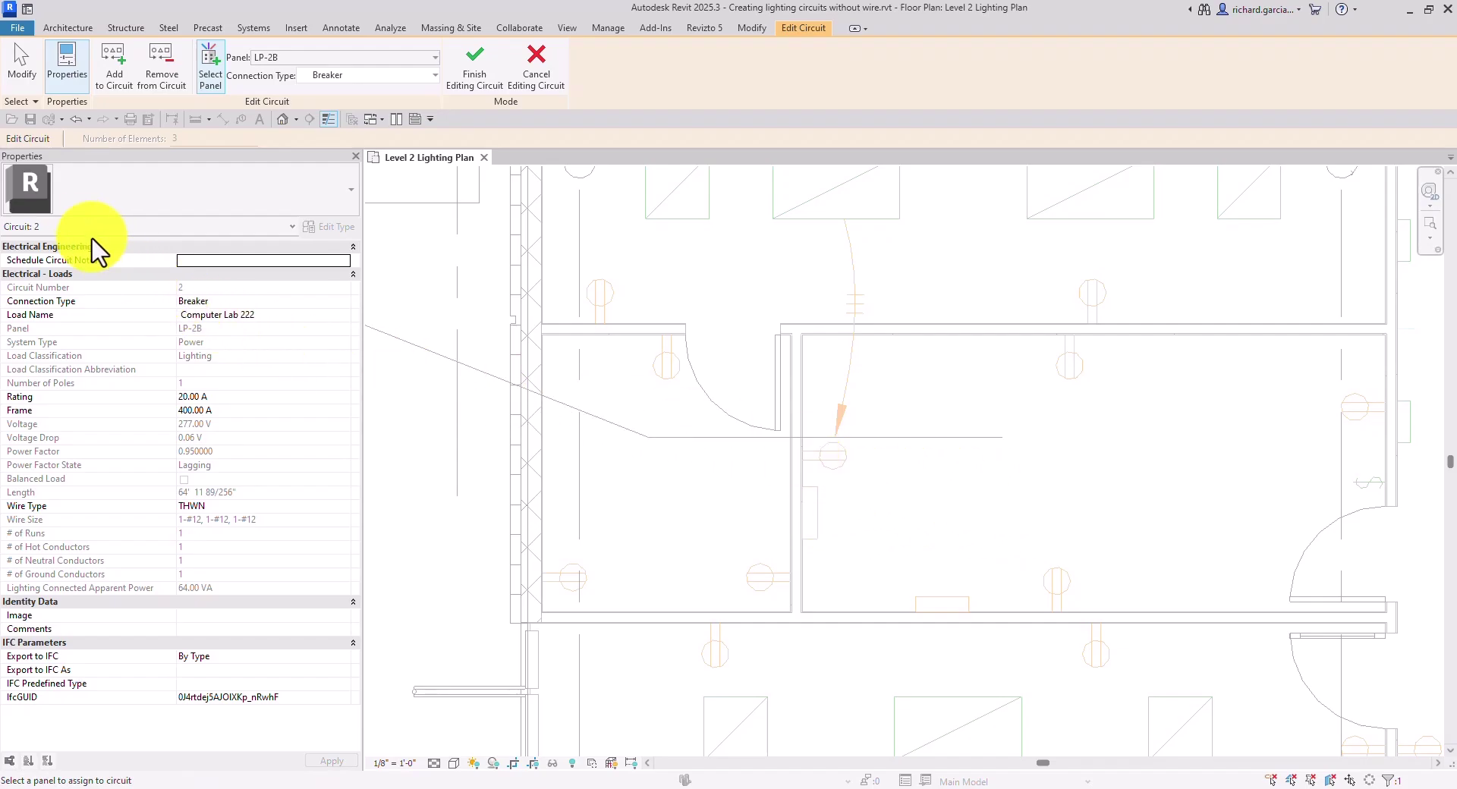
pyautogui.click(24, 156)
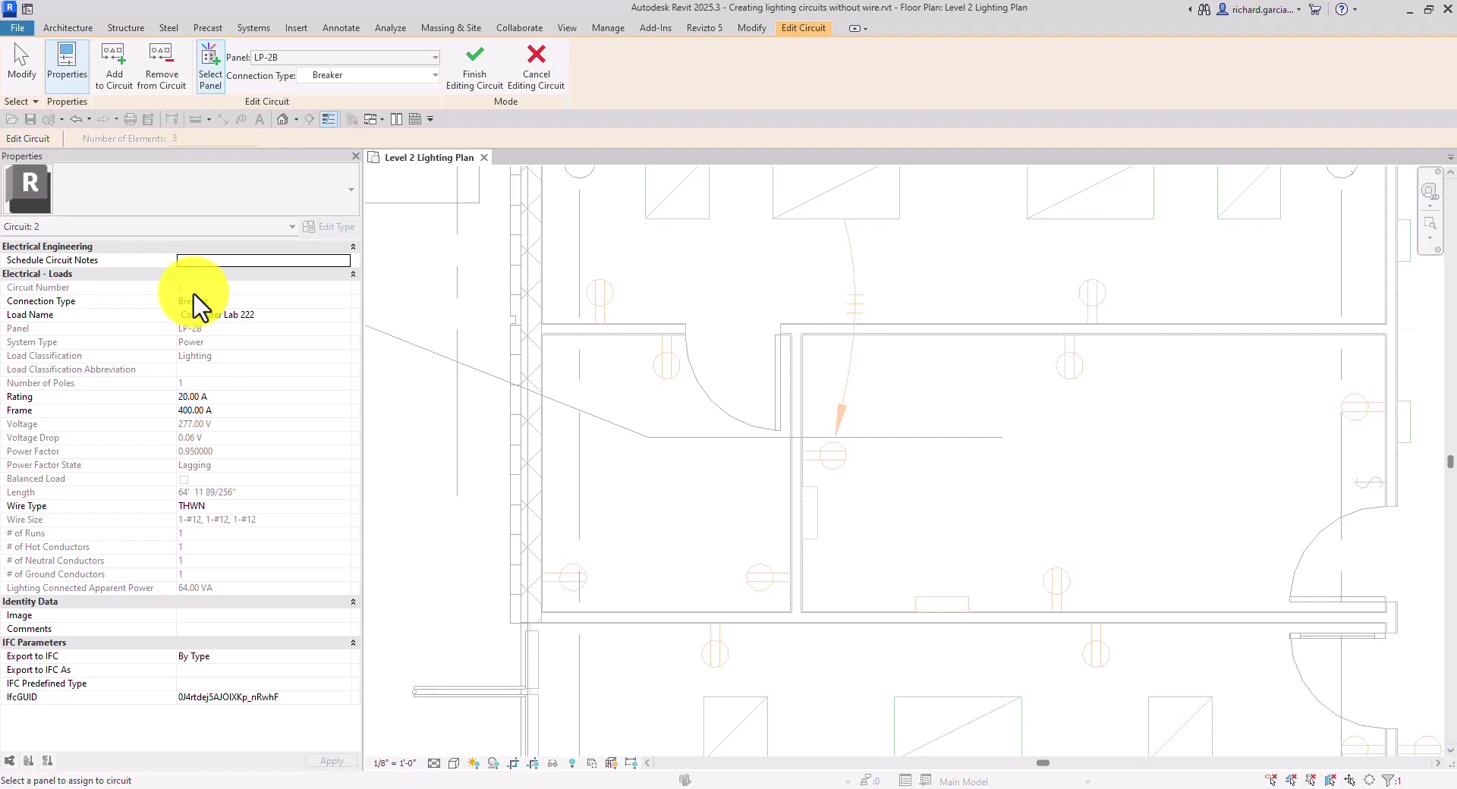
# - Finish editing the Computer Lab 222 lighting circuit
pyautogui.click(479, 76)
pyautogui.scroll(-3, 868, 481)
pyautogui.moveTo(868, 481); pyautogui.dragTo(924, 573, button='middle')
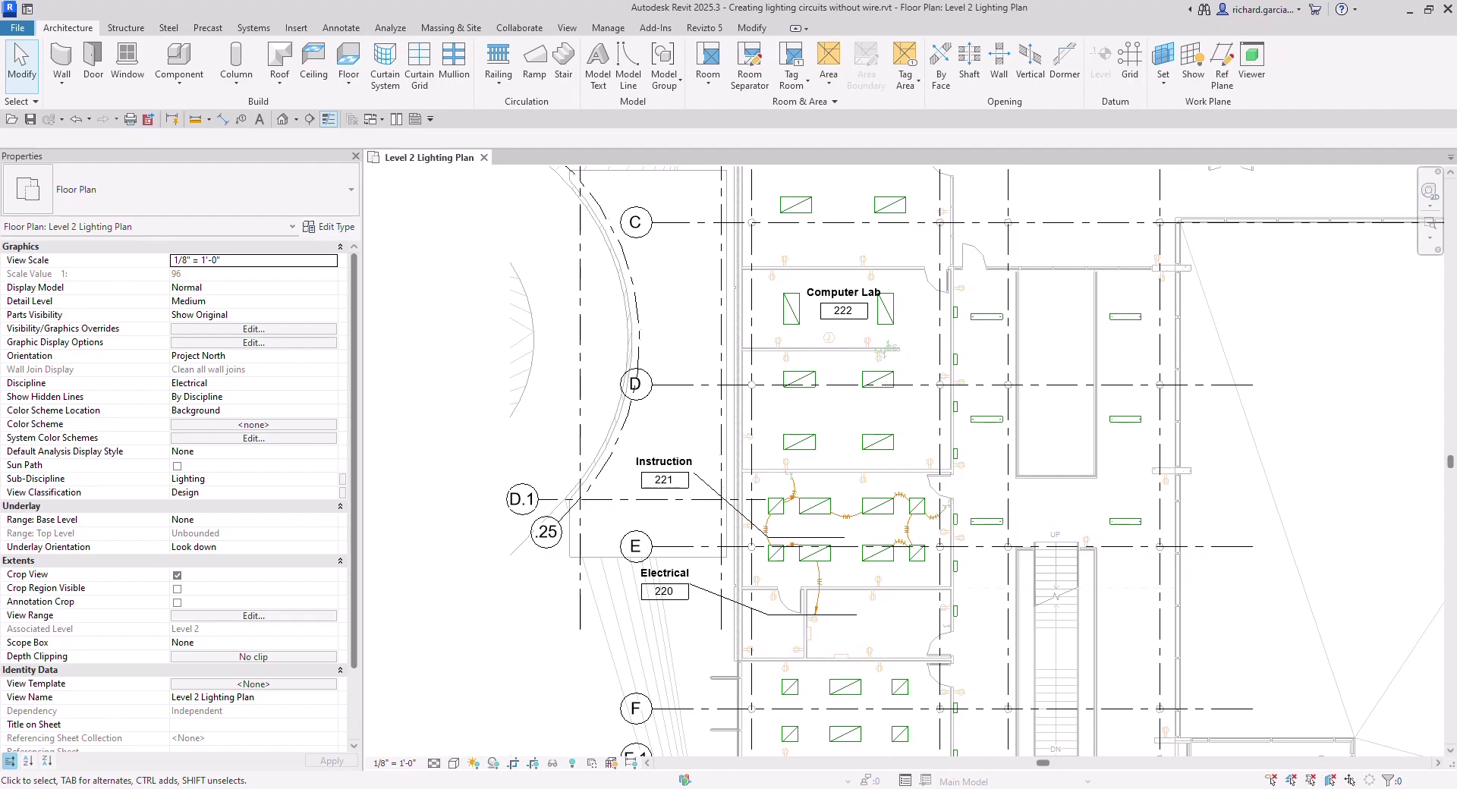
# - Select the electrical circuit connected to the left-hand recessed parabolic light in Computer Lab 222
pyautogui.scroll(3, 839, 327)
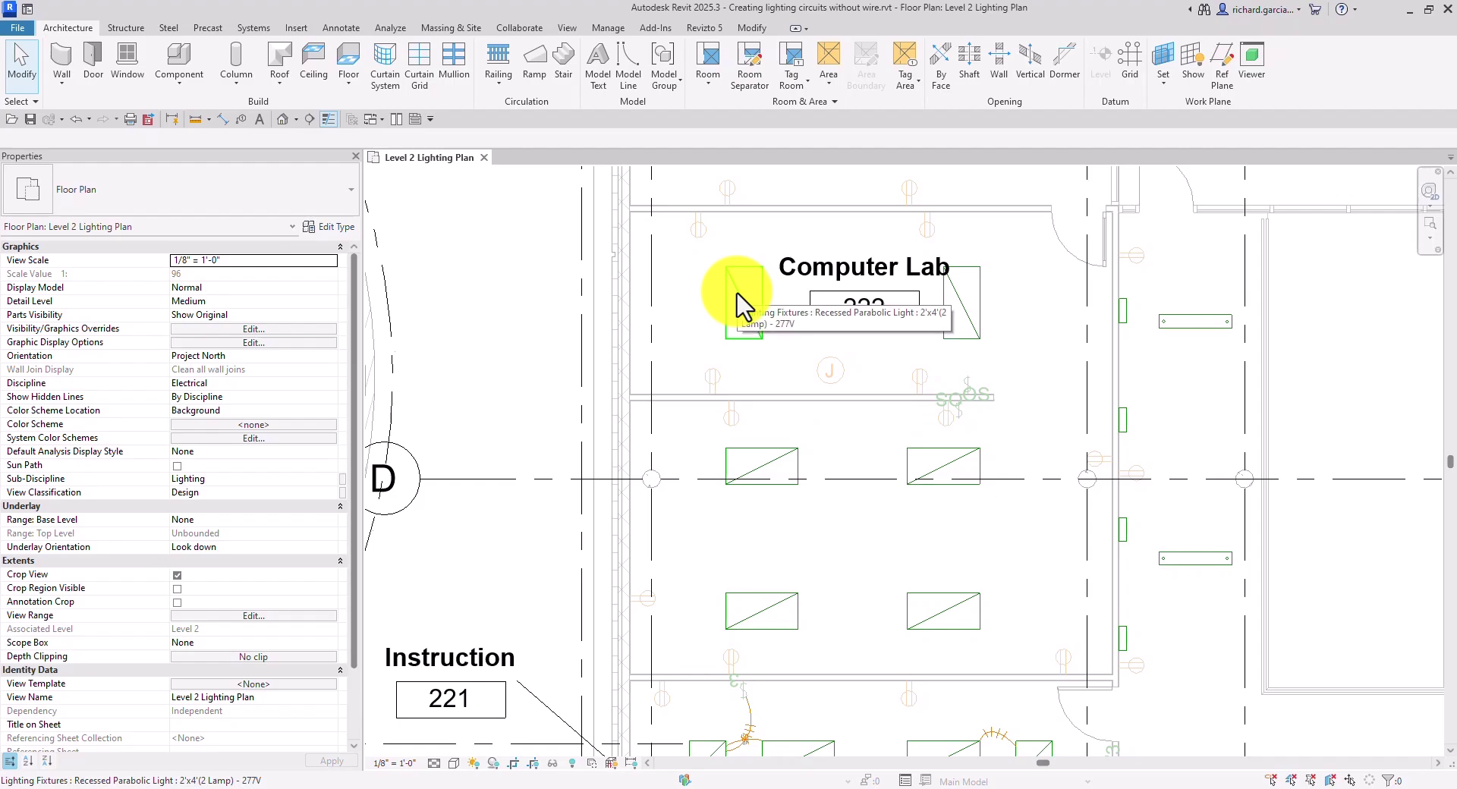
pyautogui.press('Tab')
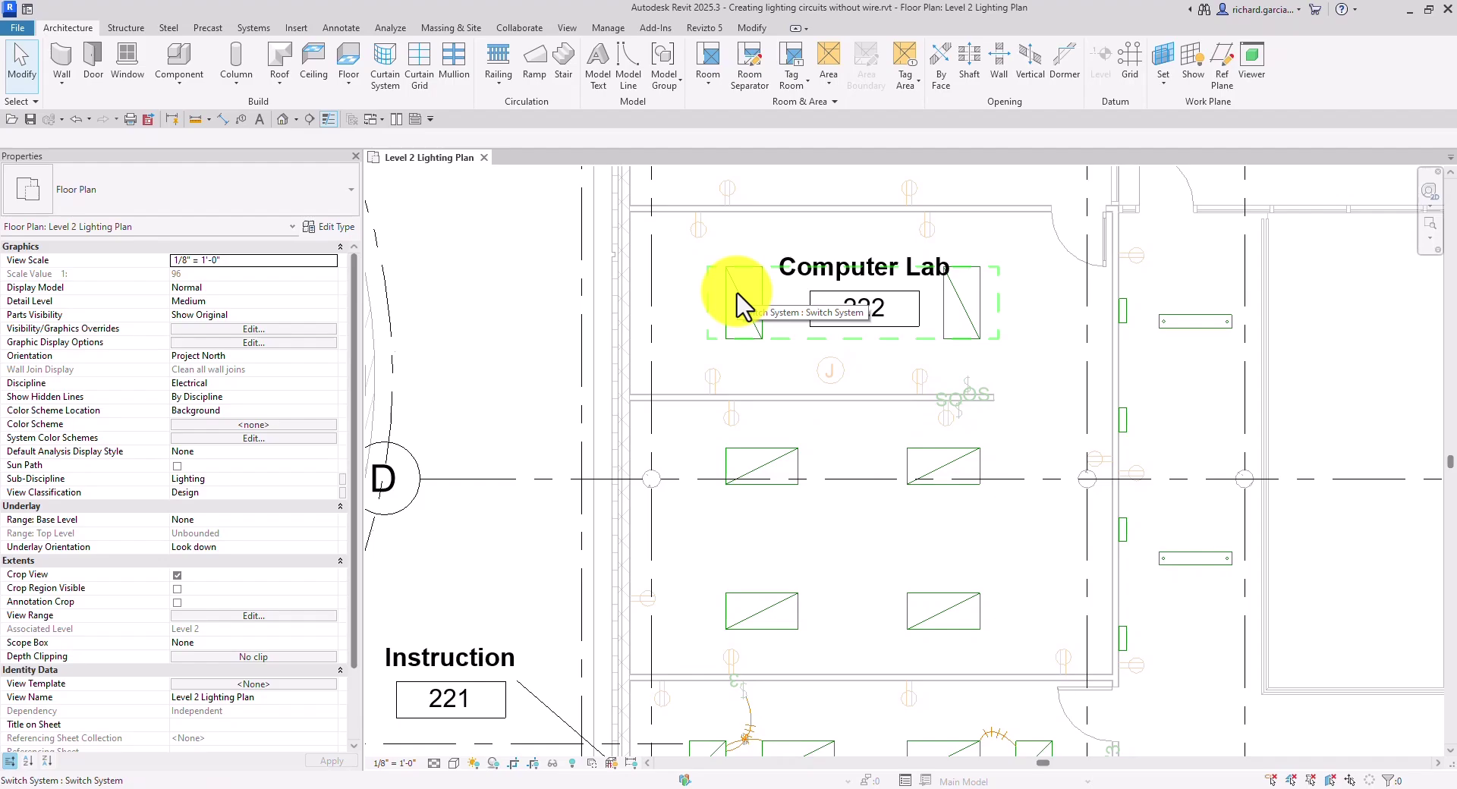
pyautogui.press('Tab')
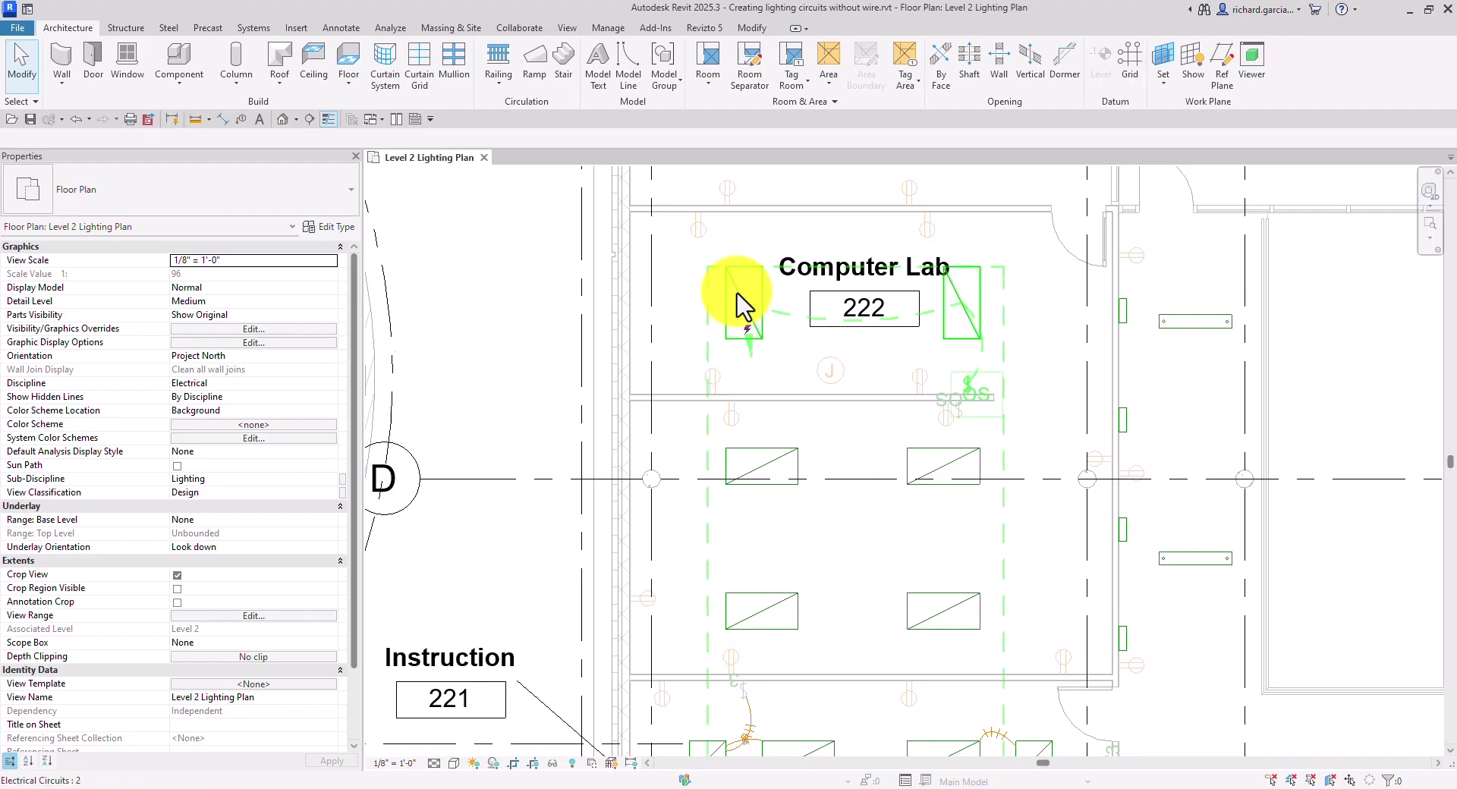
pyautogui.press('Tab')
pyautogui.press('Tab')
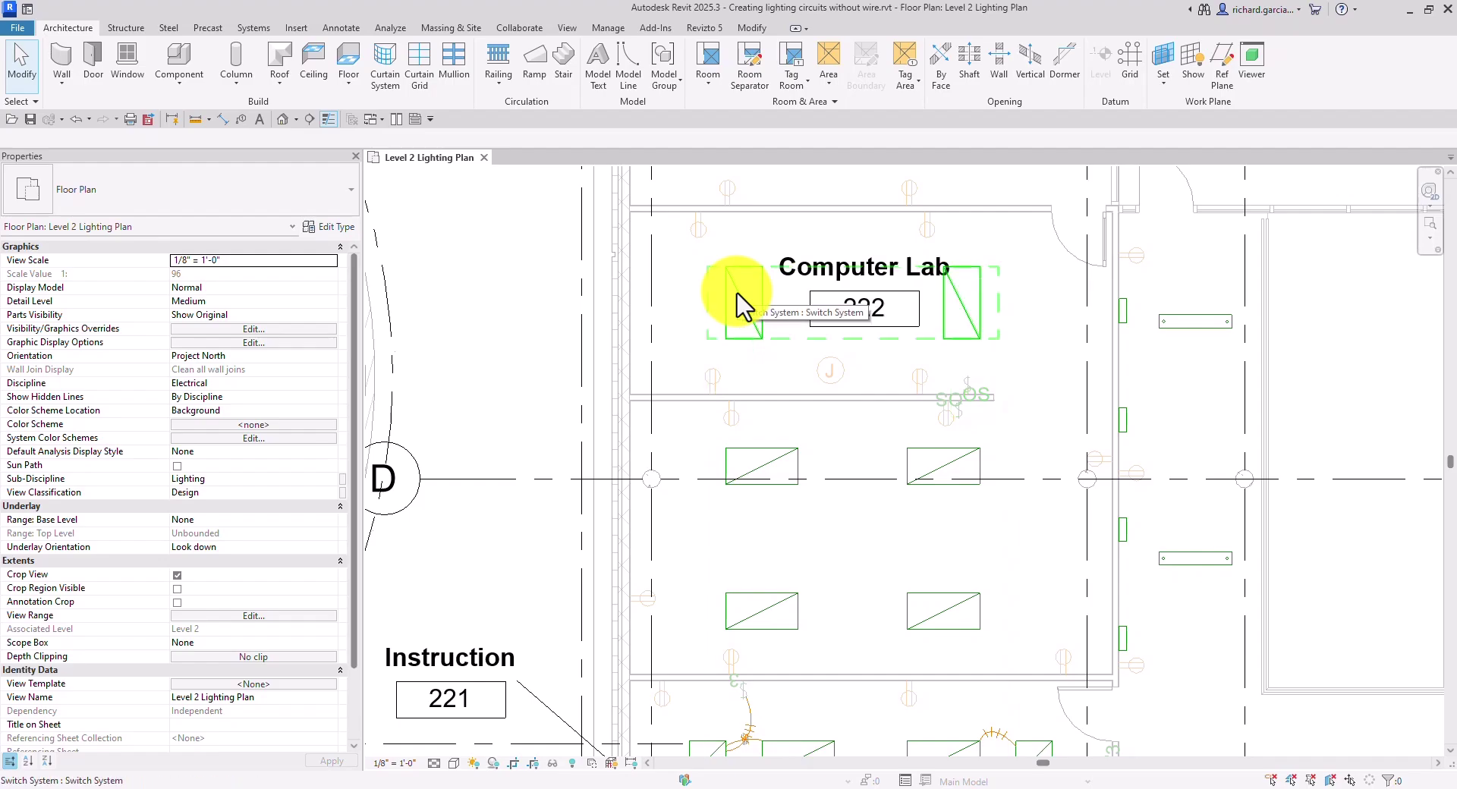
pyautogui.press('Tab')
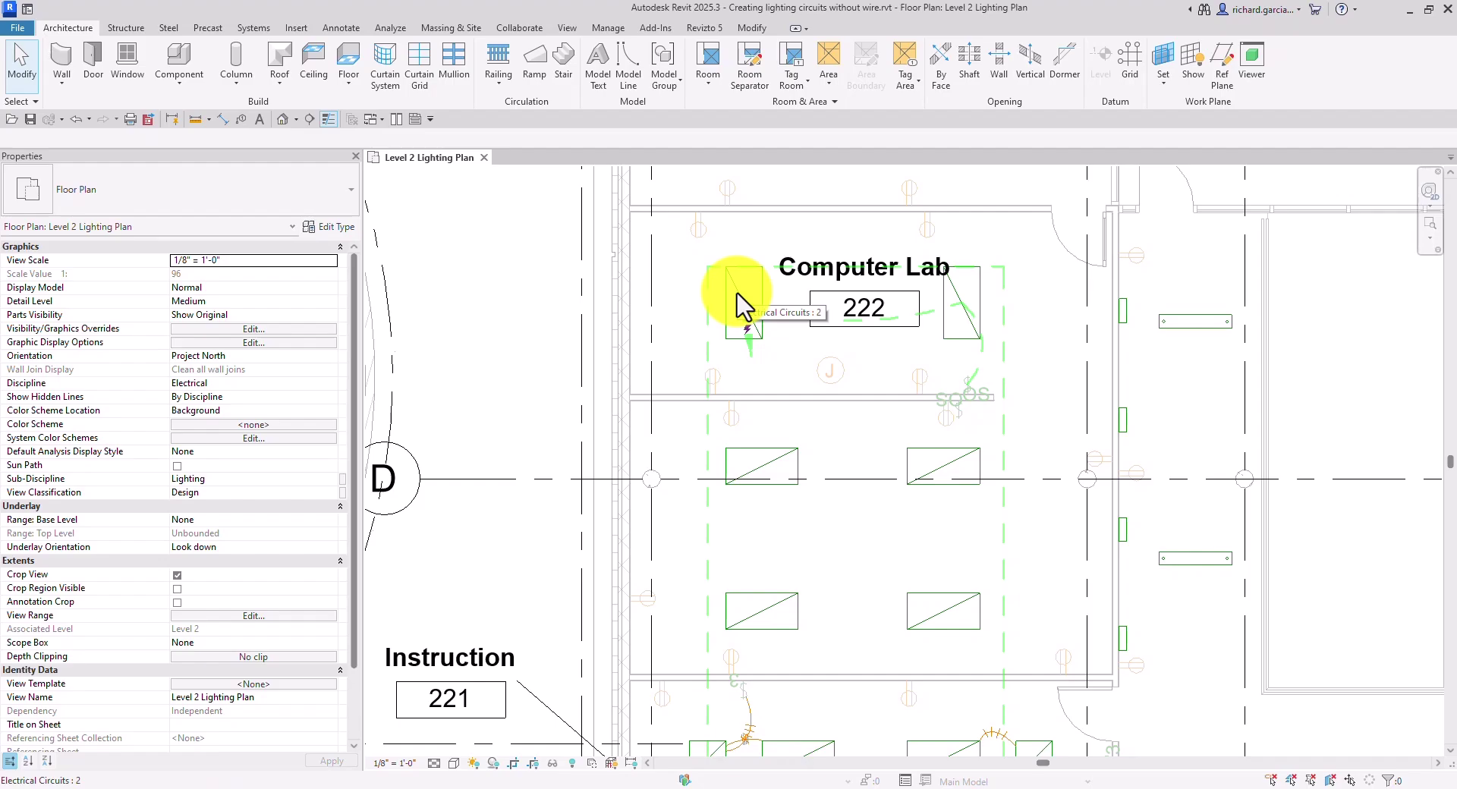
pyautogui.scroll(-4, 738, 300)
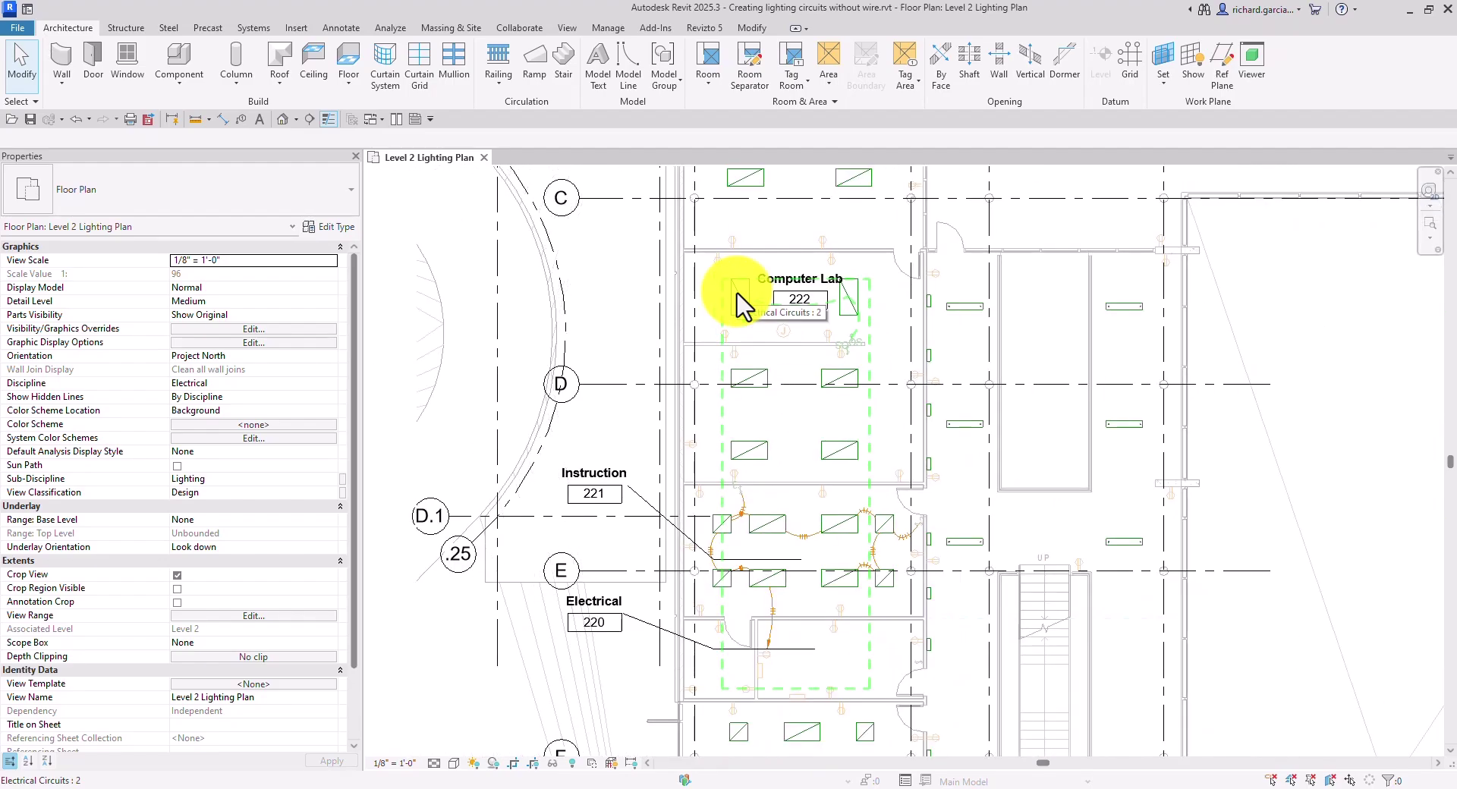
pyautogui.click(737, 297)
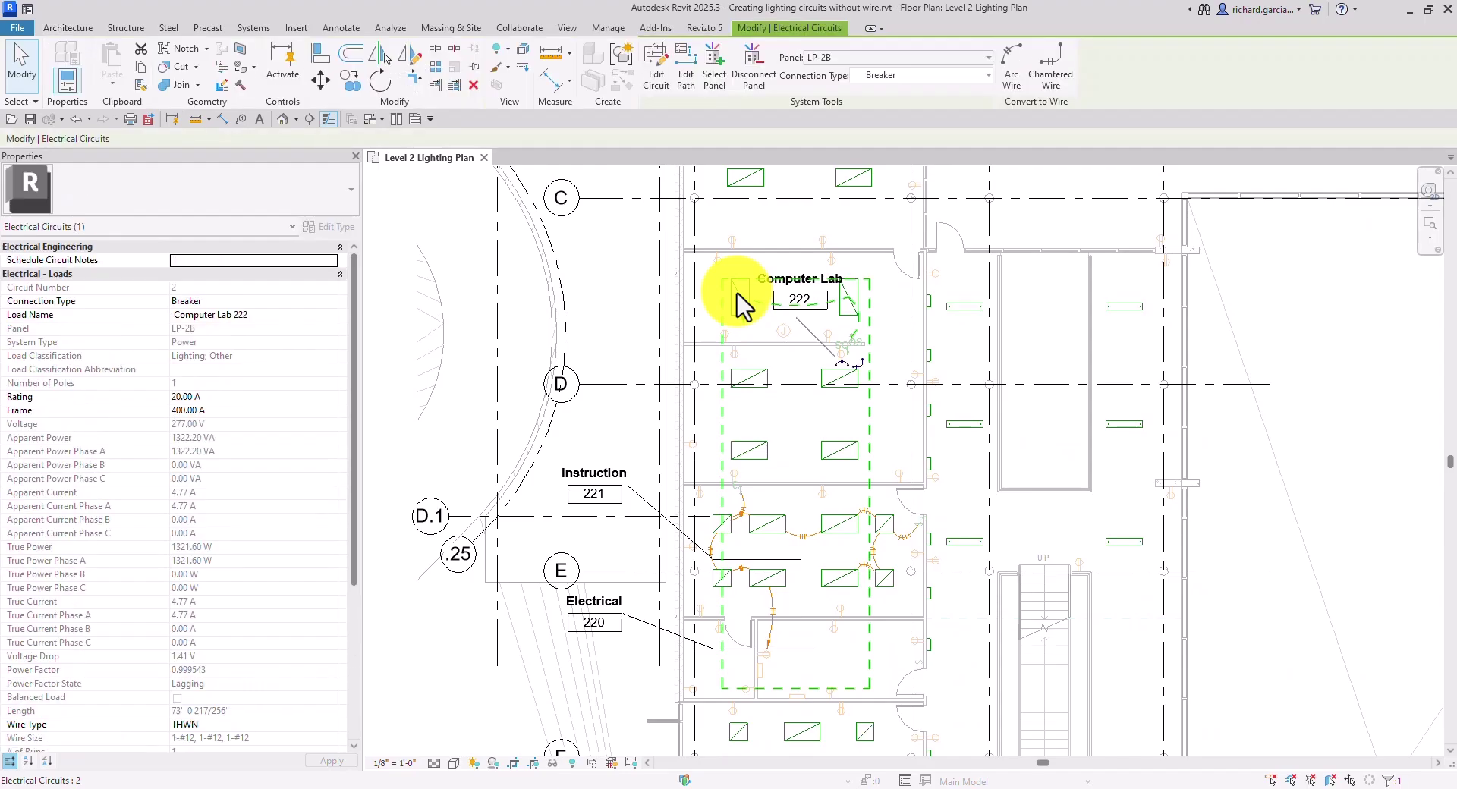
# - Examine the circuit's path from the Computer Lab lights and sensor to the panelboard in Electrical room 220, and clear the selection
pyautogui.scroll(2, 823, 326)
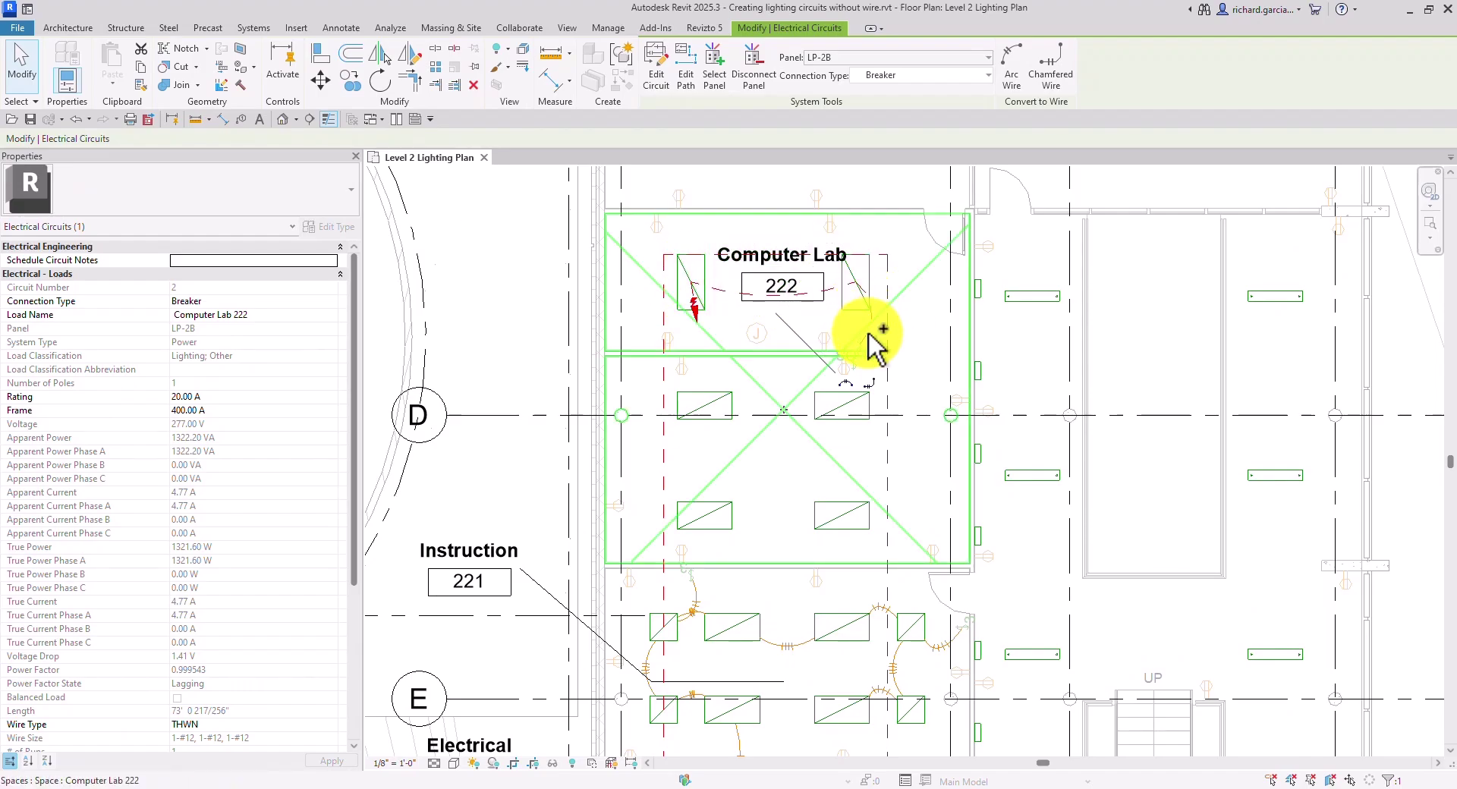
pyautogui.scroll(-2, 862, 607)
pyautogui.moveTo(862, 608); pyautogui.dragTo(872, 358, button='middle')
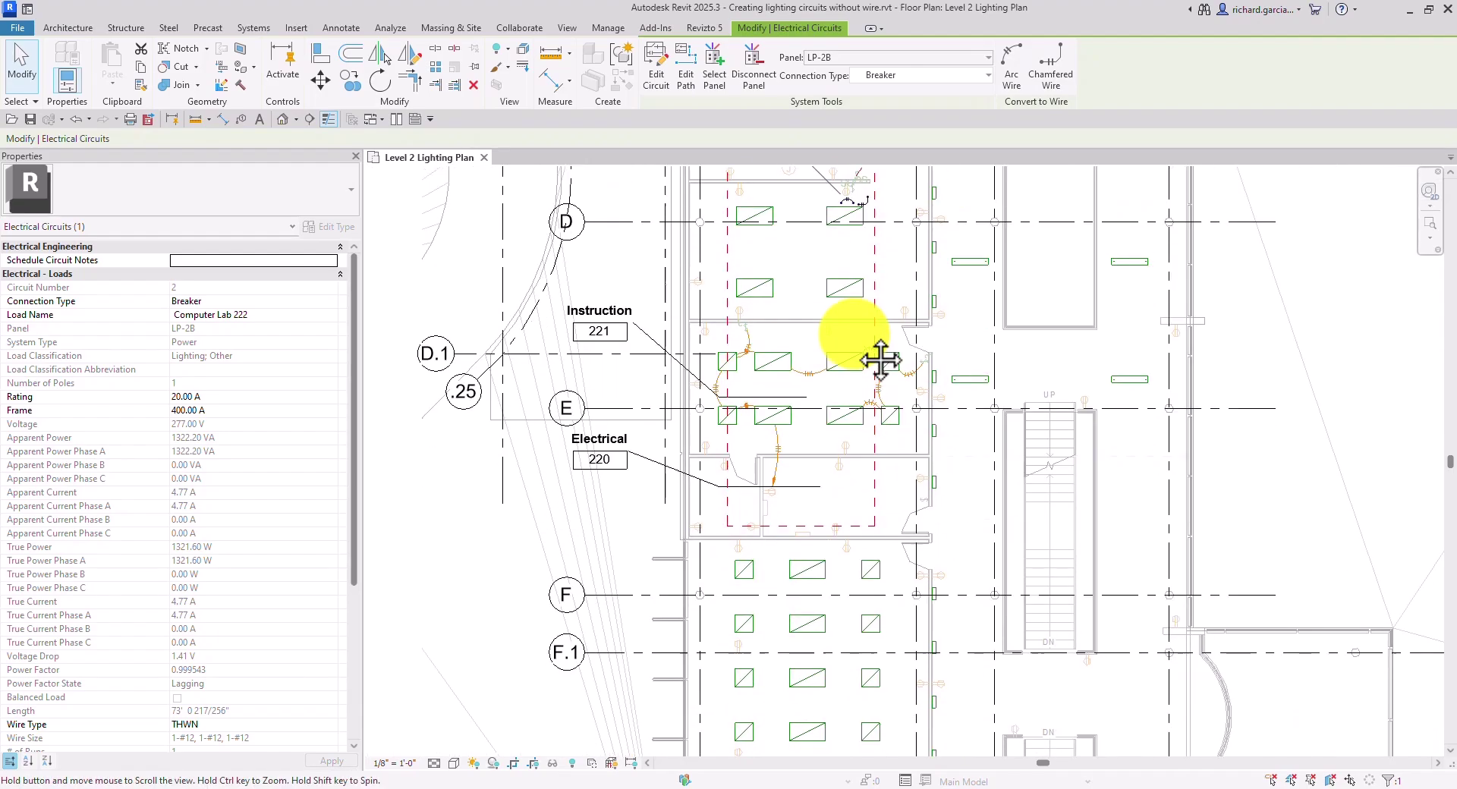
pyautogui.scroll(4, 781, 493)
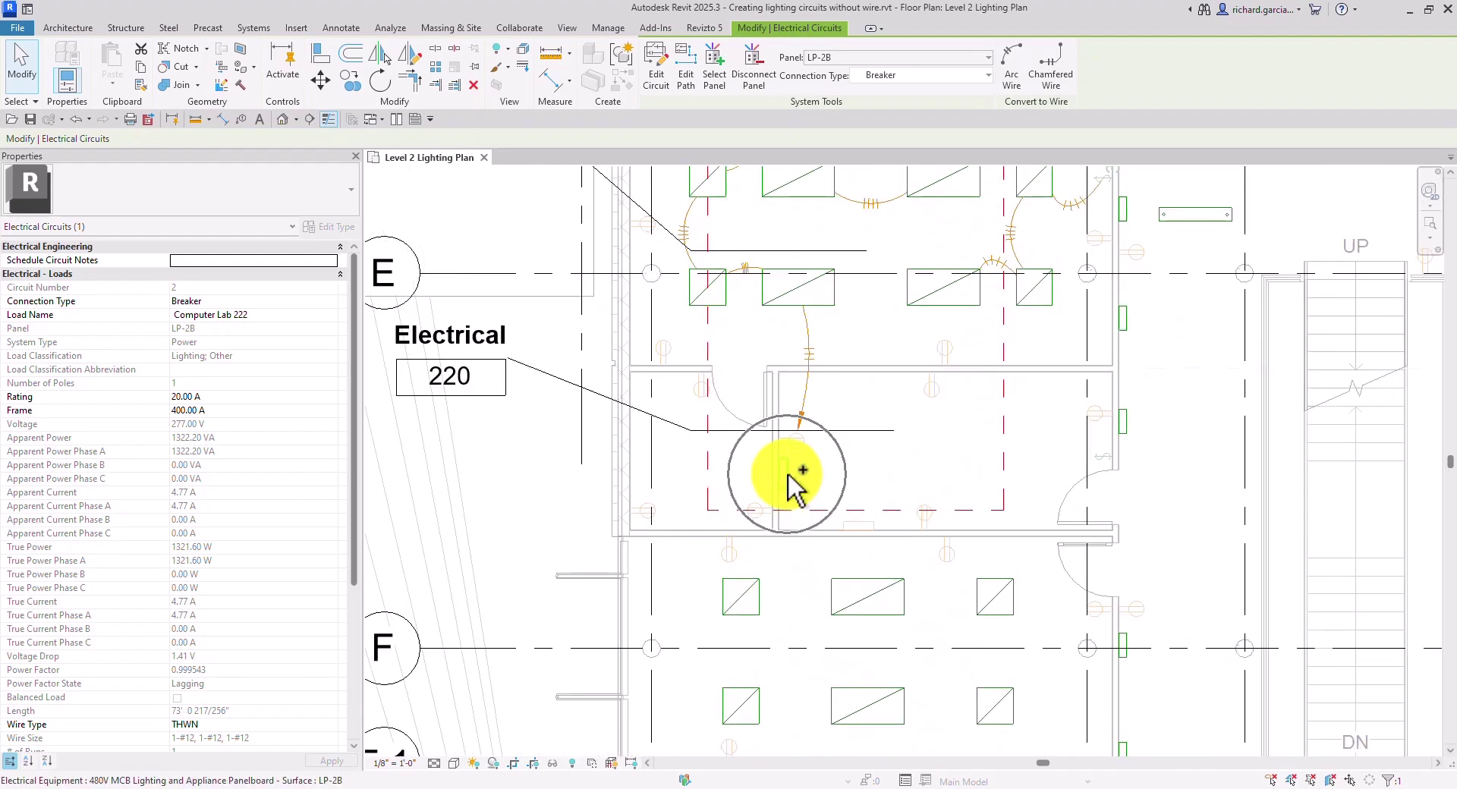
pyautogui.scroll(-2, 846, 493)
pyautogui.moveTo(901, 364); pyautogui.dragTo(885, 504, button='middle')
pyautogui.scroll(3, 862, 319)
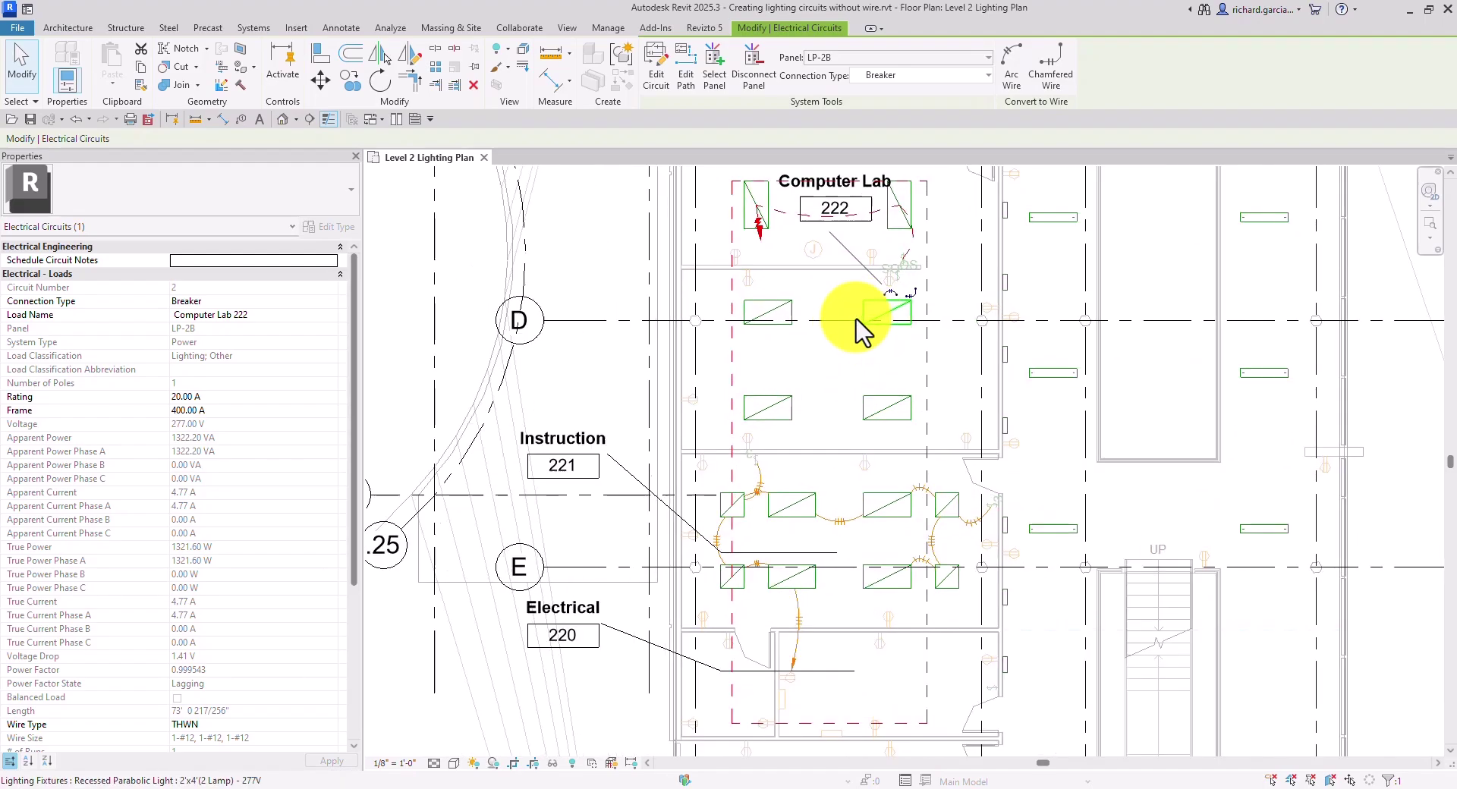
pyautogui.scroll(-1, 835, 334)
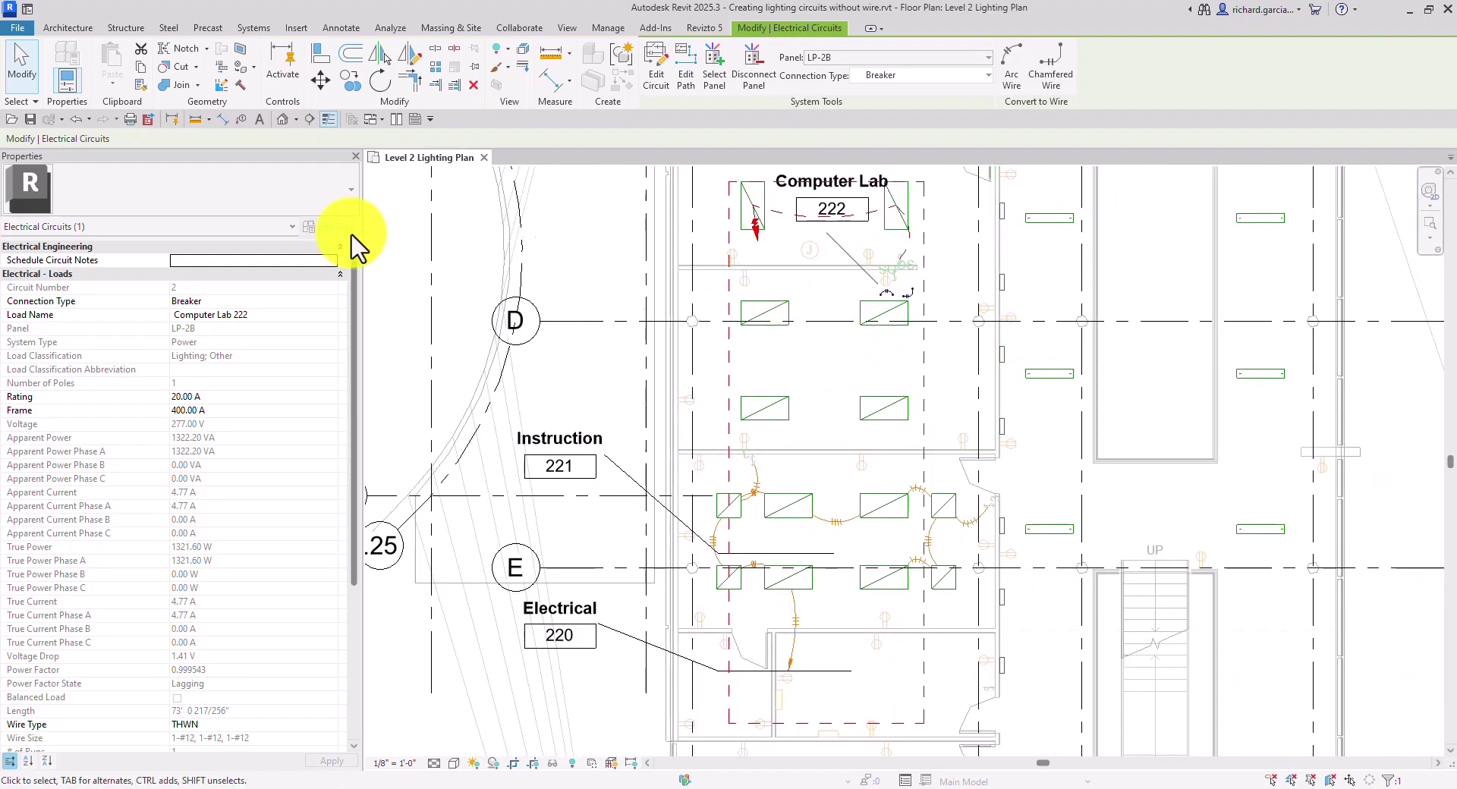
pyautogui.click(22, 68)
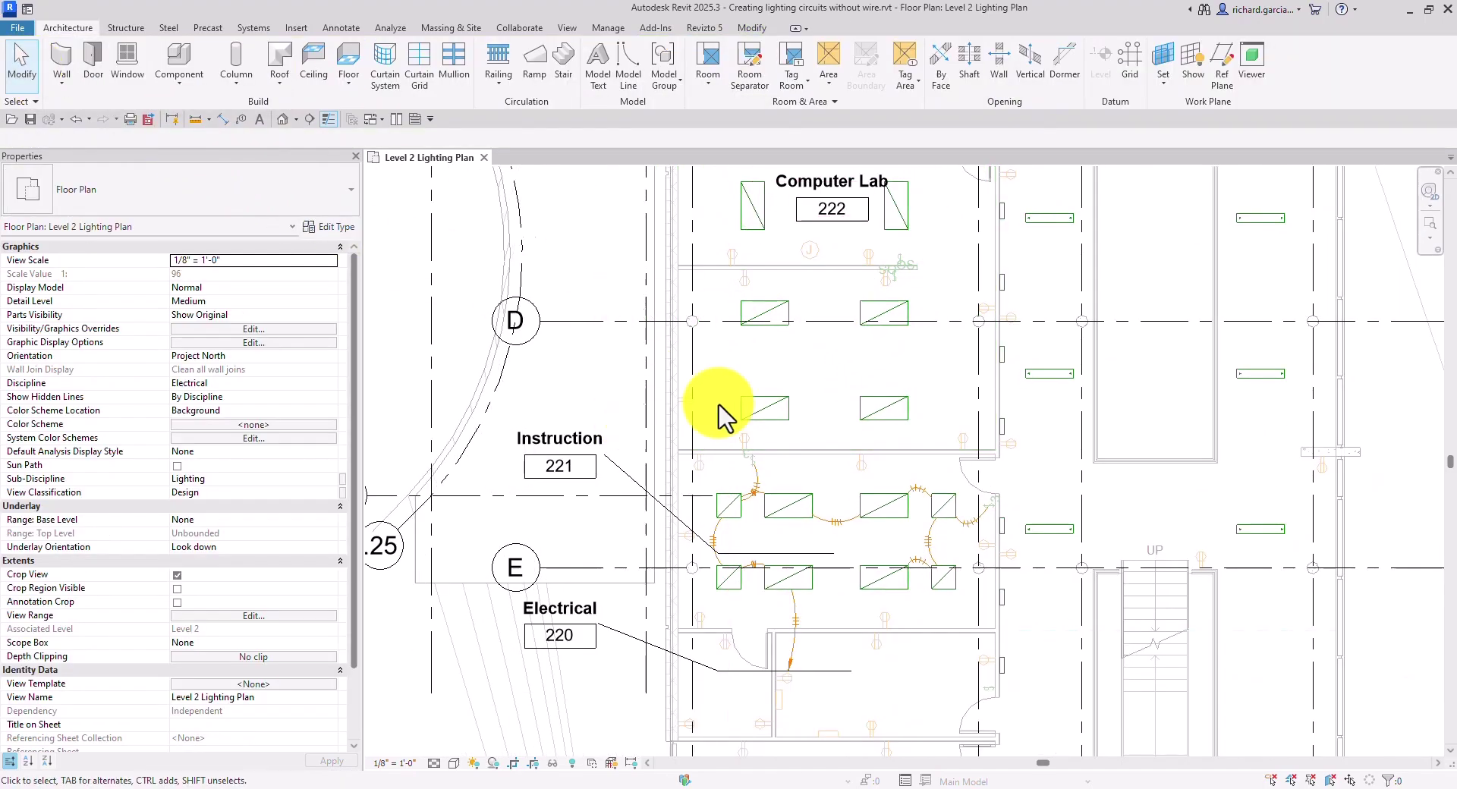
# - Check the panel and circuit number in the properties of the right-hand Computer Lab light, and deselect it
pyautogui.moveTo(635, 281); pyautogui.dragTo(589, 293, button='middle')
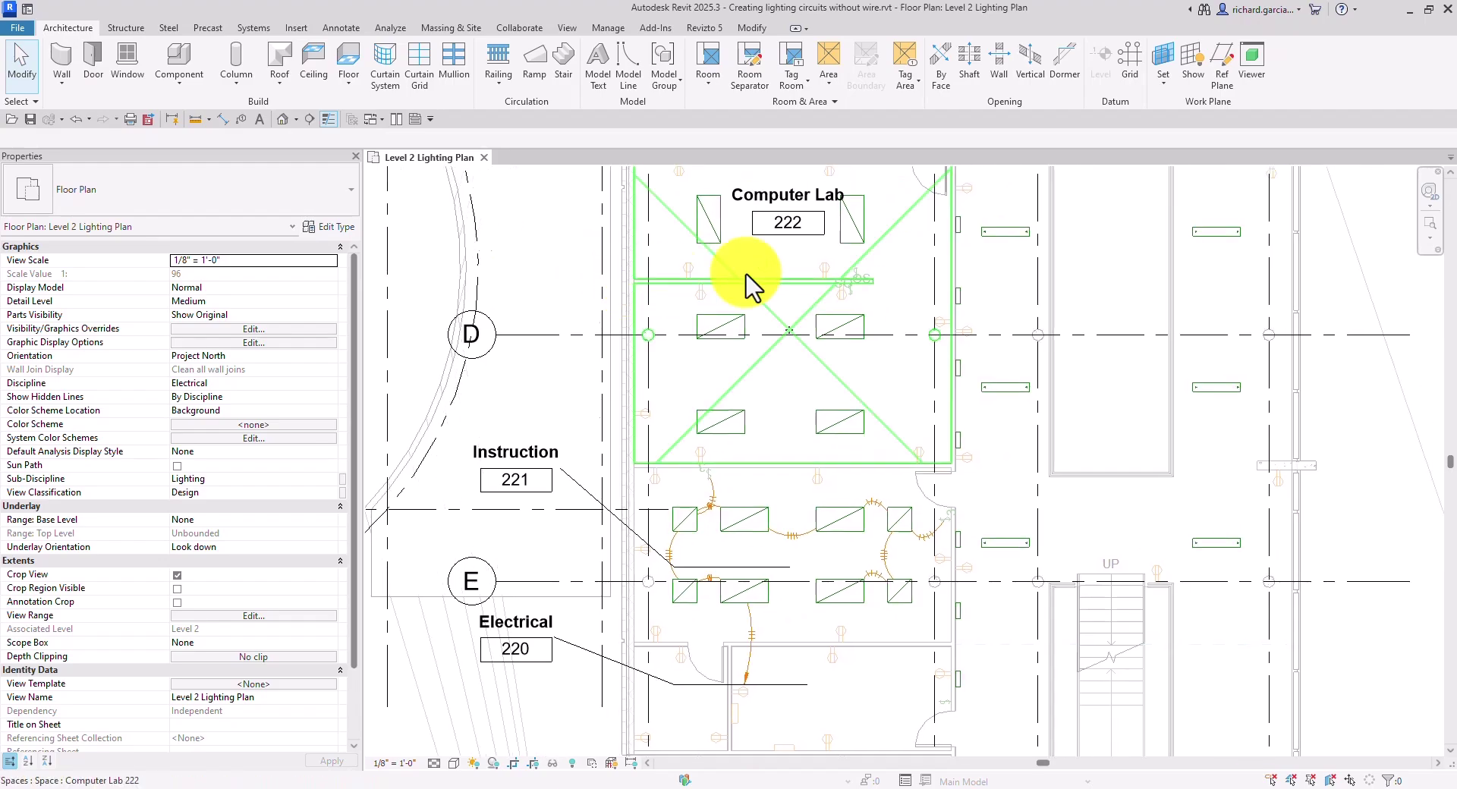
pyautogui.click(862, 244)
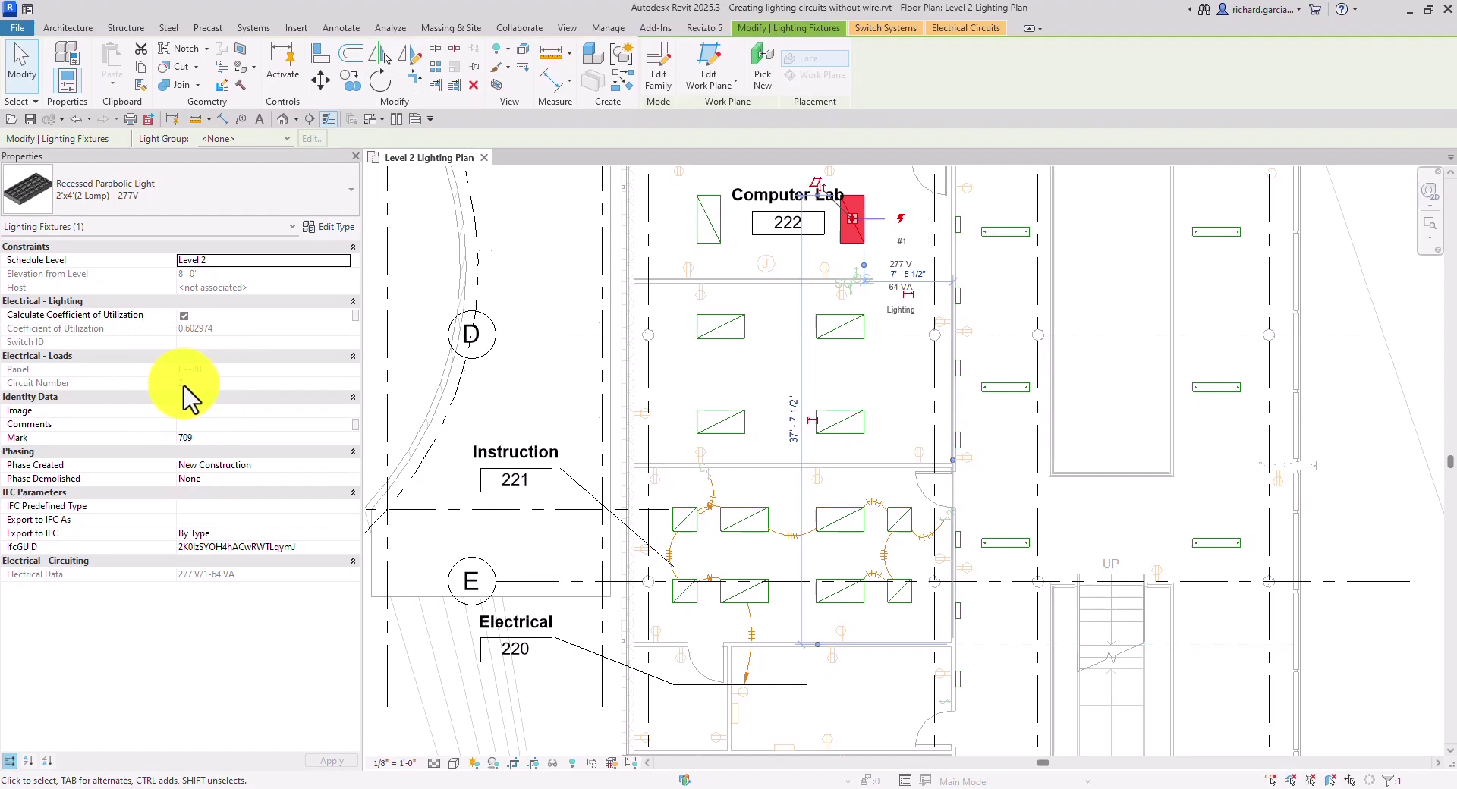
pyautogui.click(23, 60)
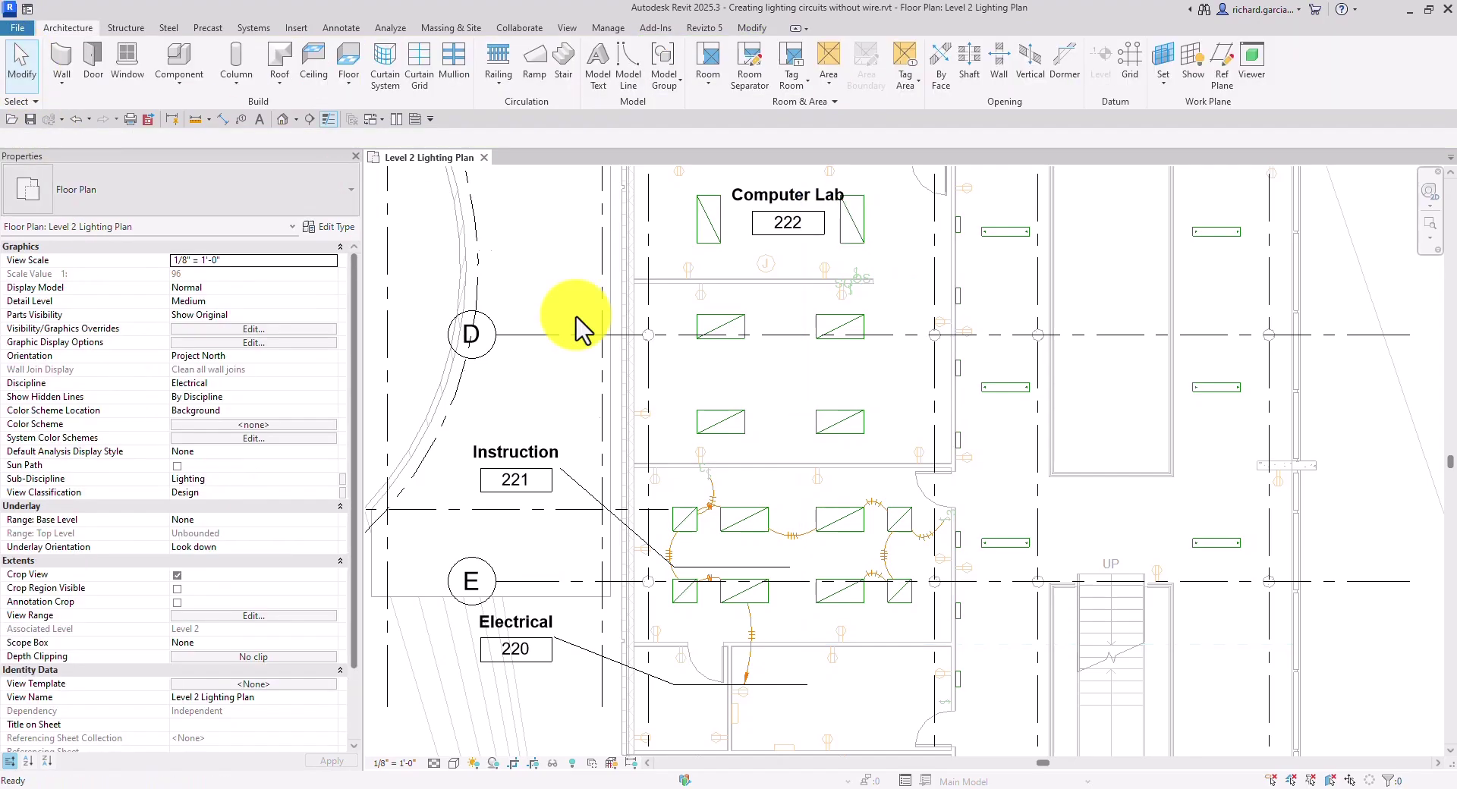
# - Open the System Browser, locate the right-hand Computer Lab light's panel LP-2B under Power, and expand it
pyautogui.rightClick(915, 267)
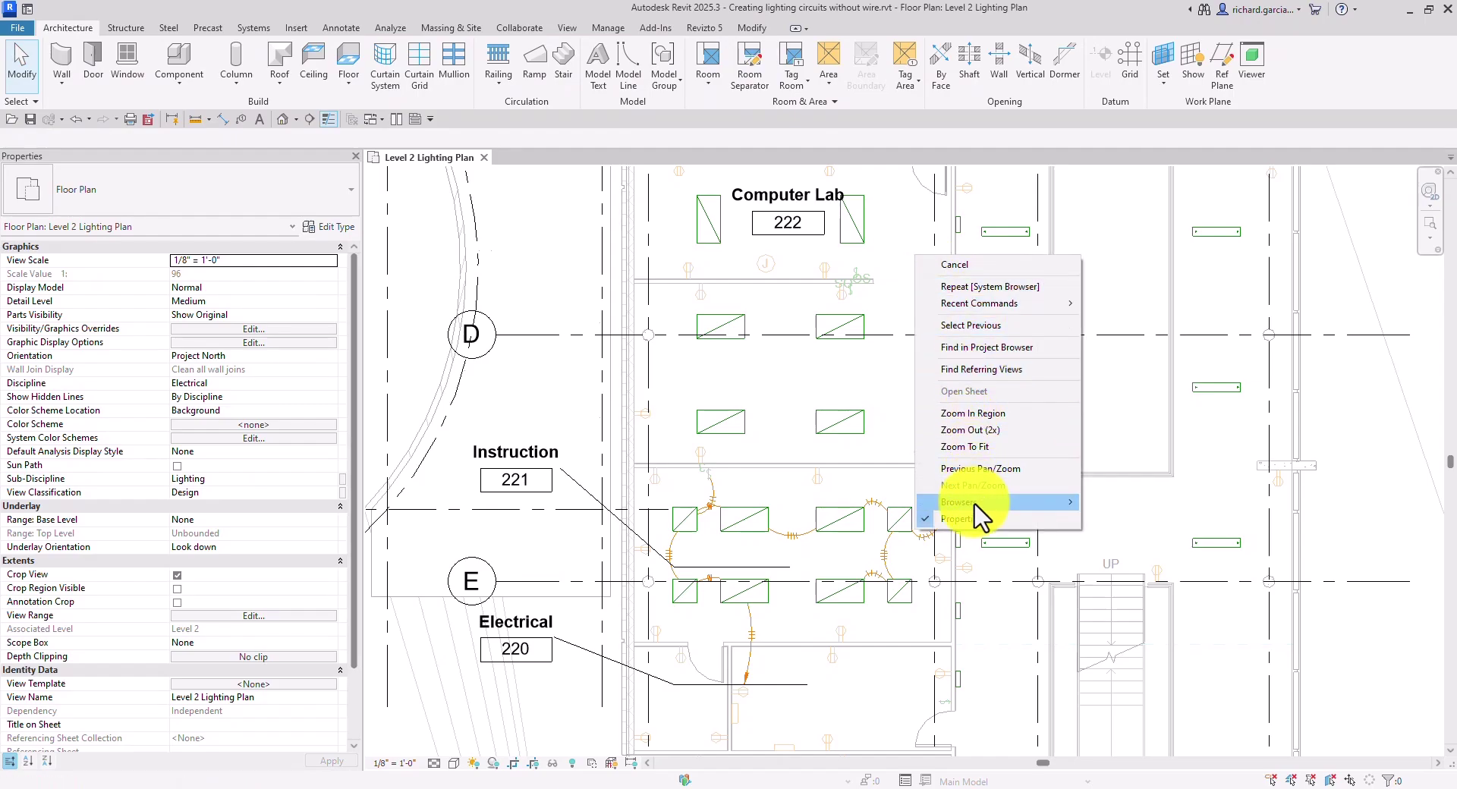
pyautogui.moveTo(1063, 506)
pyautogui.click(1144, 521)
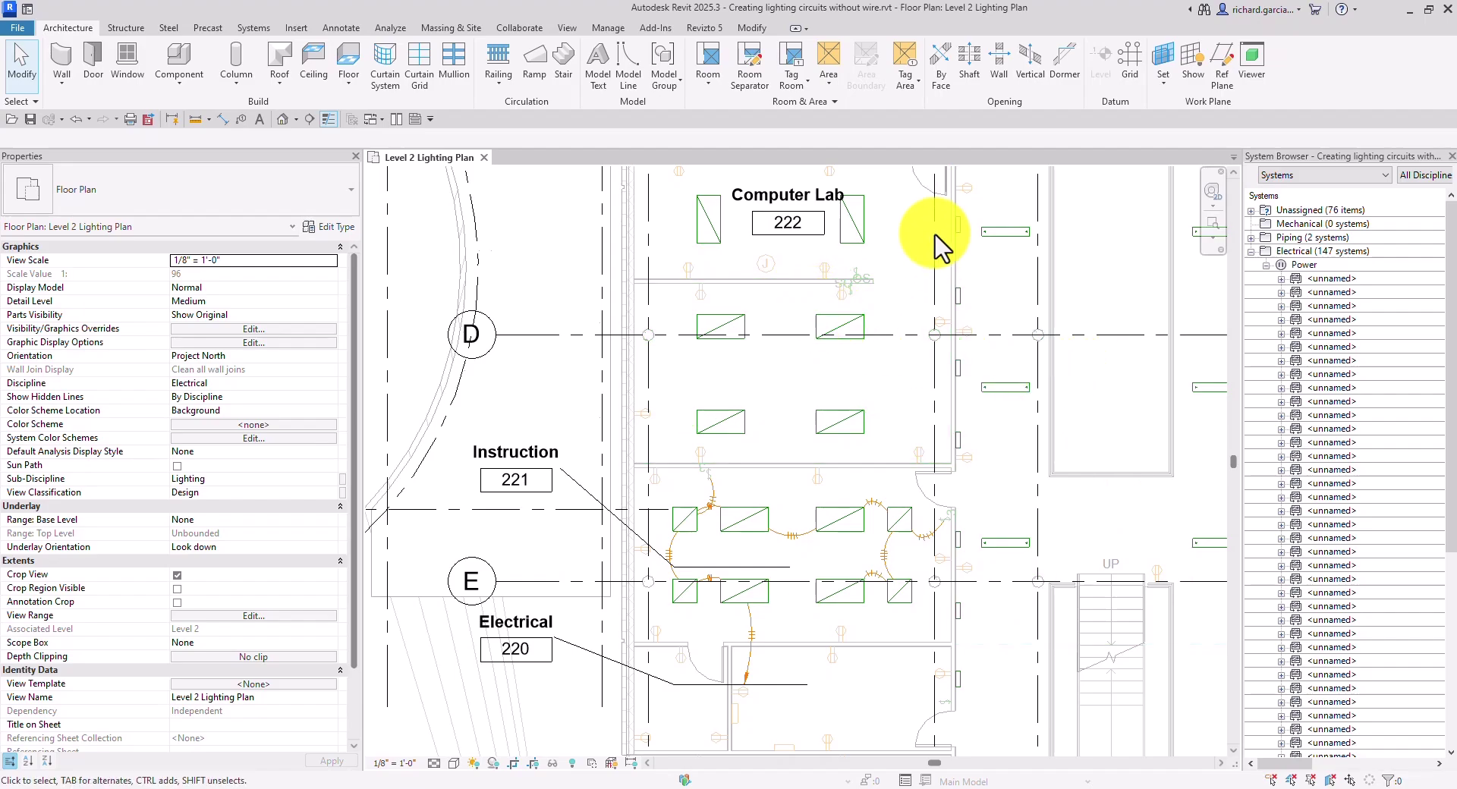
pyautogui.scroll(2, 888, 224)
pyautogui.click(850, 235)
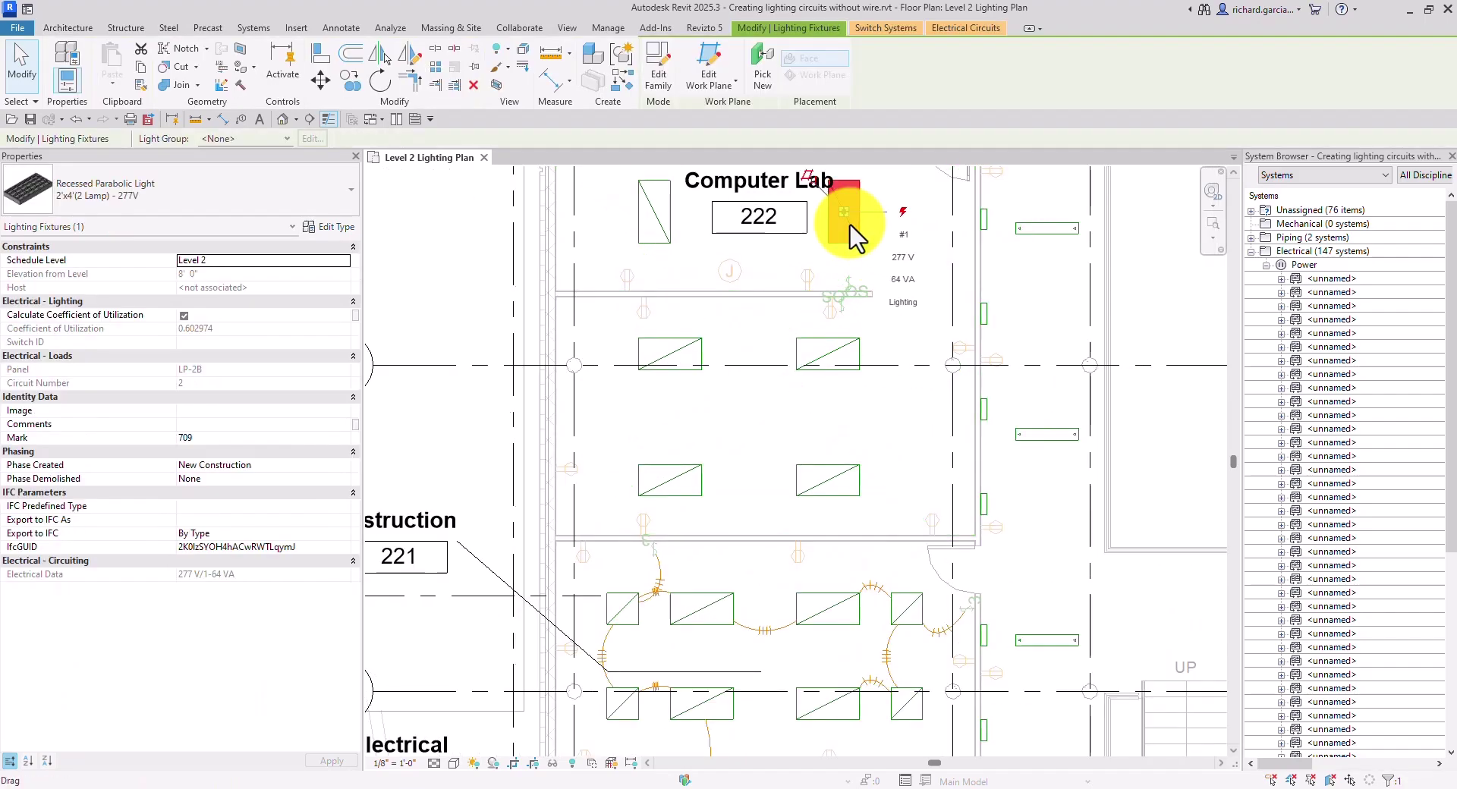
pyautogui.moveTo(1451, 275); pyautogui.dragTo(1451, 490)
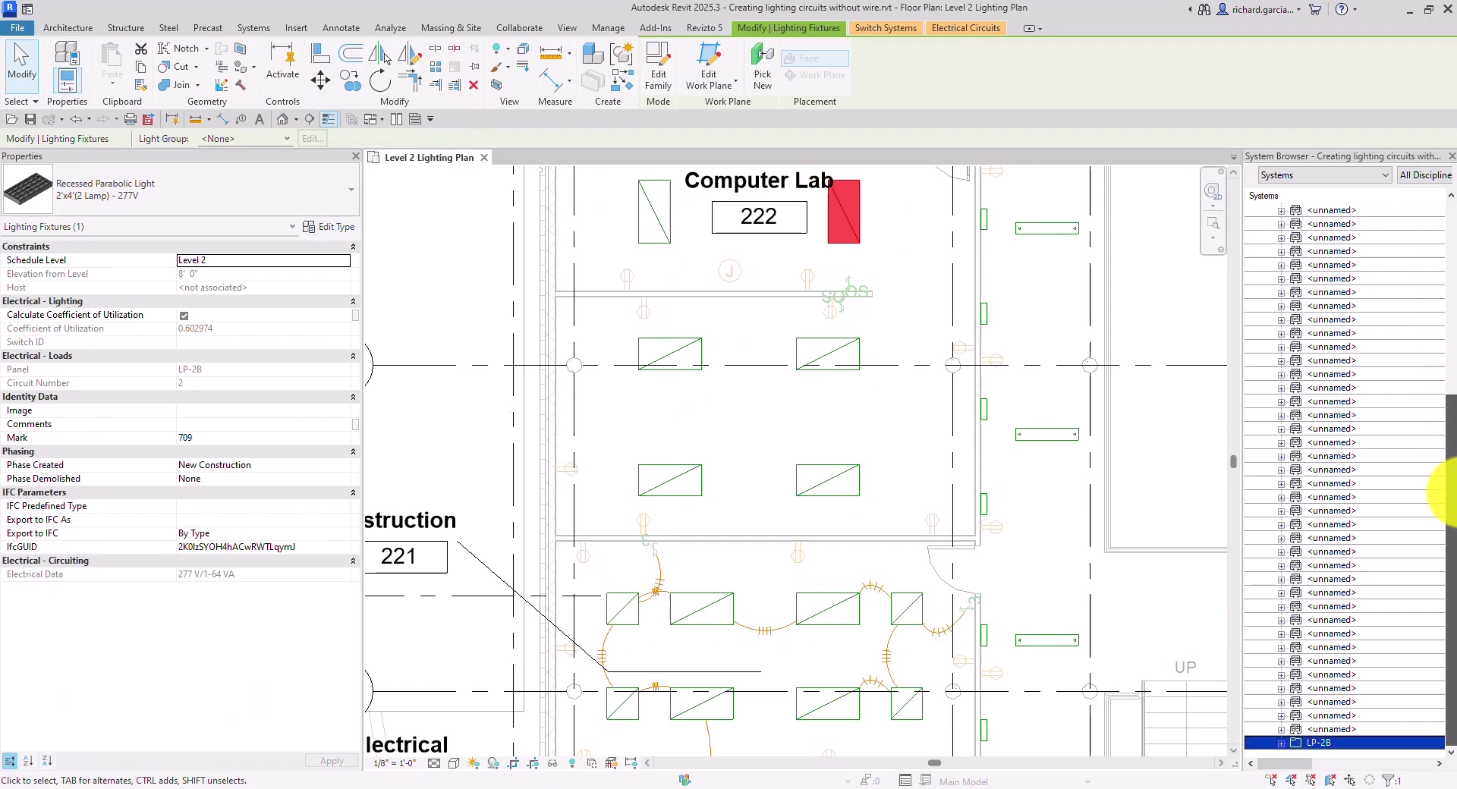
pyautogui.click(1320, 742)
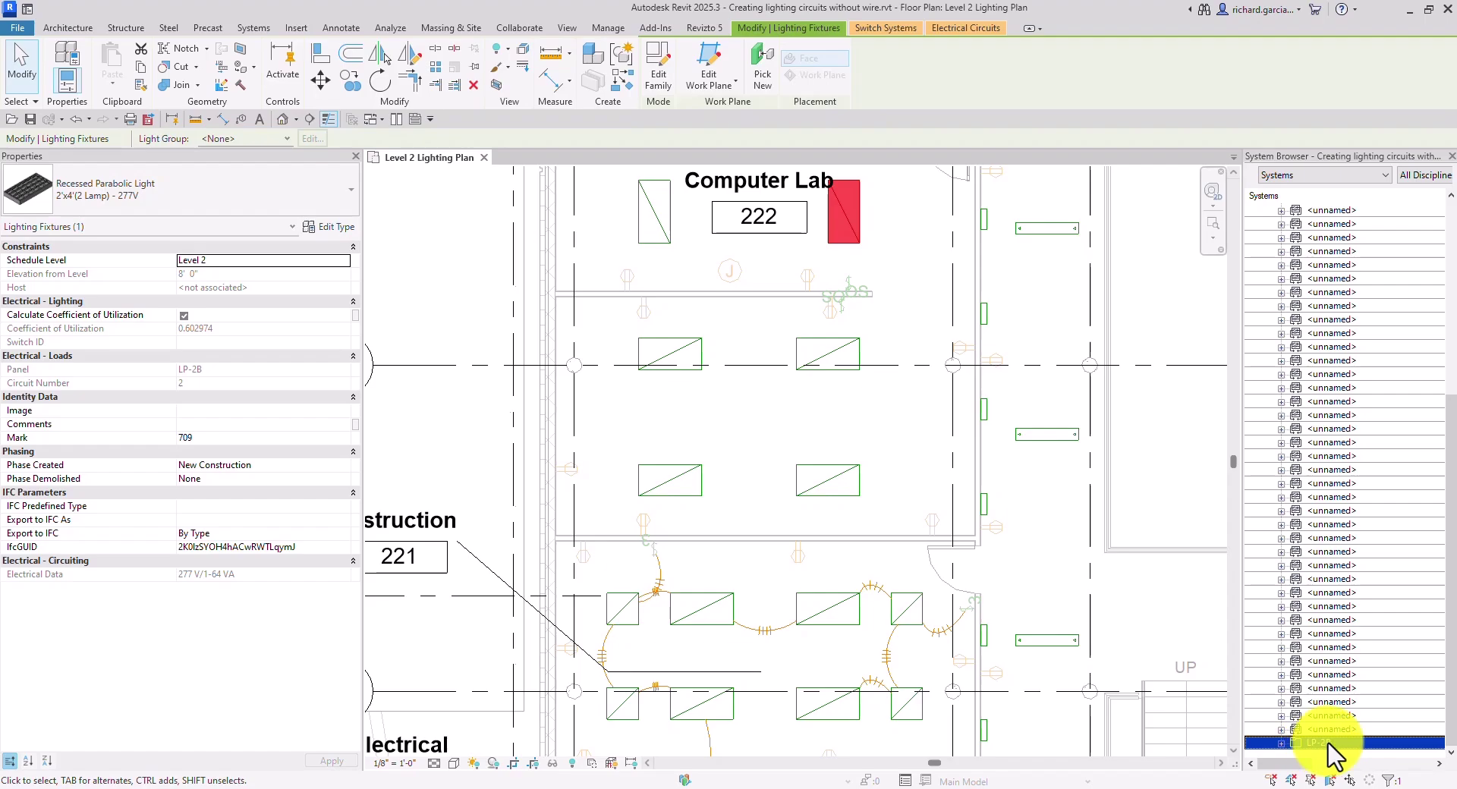
pyautogui.click(1288, 755)
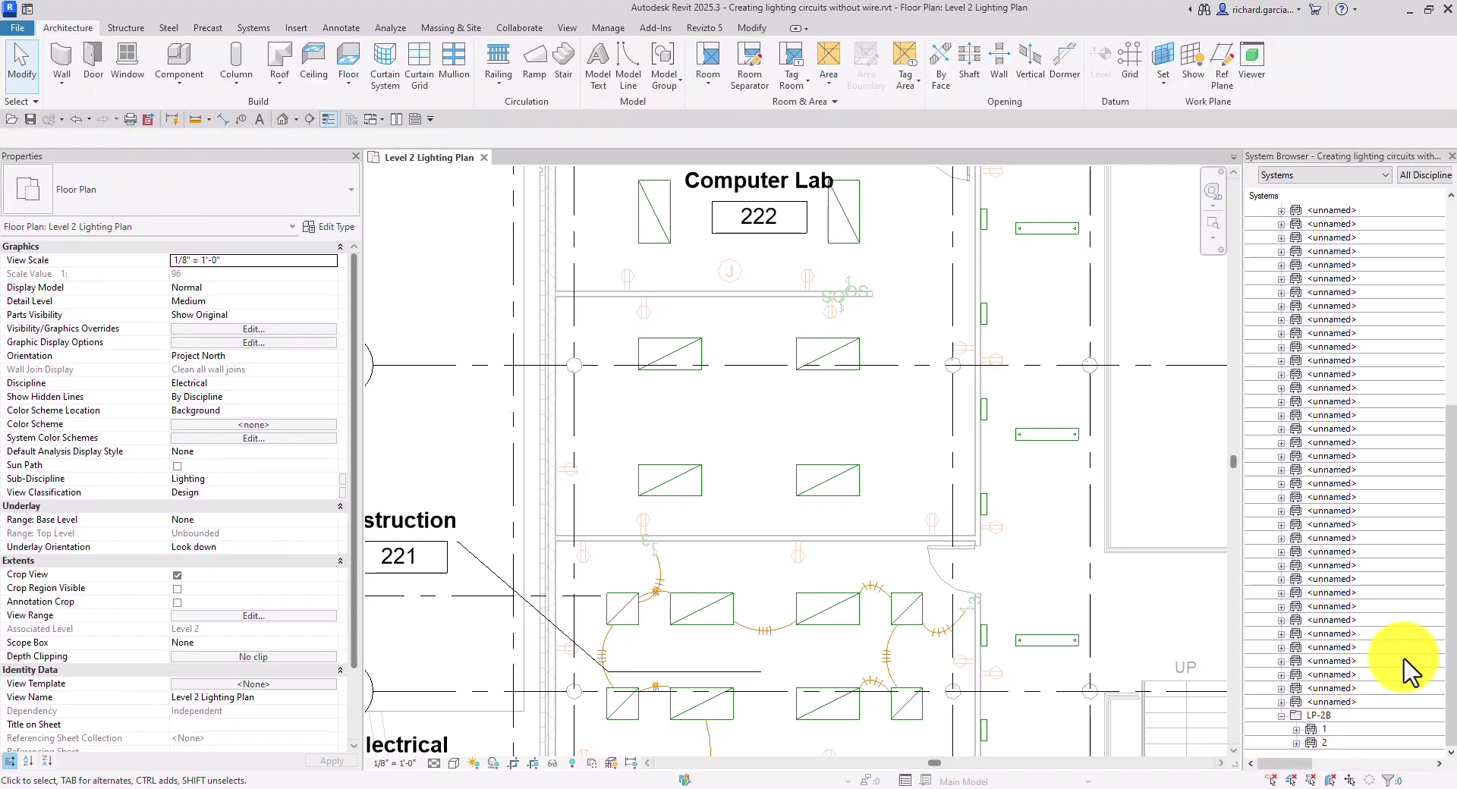
# - Expand circuits 1 and 2 under LP-2B and highlight circuit 1 and one of its lighting switches in the plan
pyautogui.doubleClick(1299, 730)
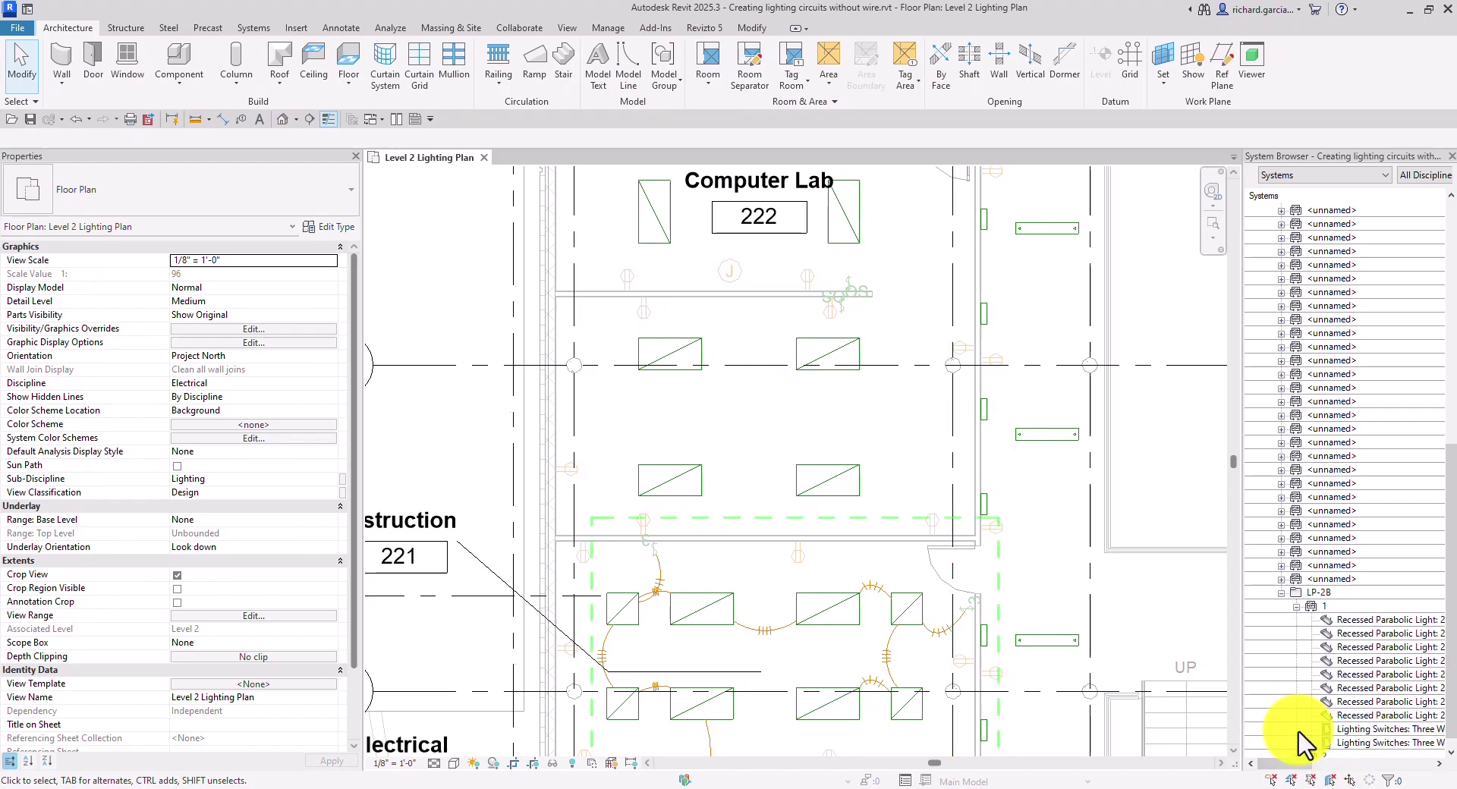
pyautogui.click(1331, 715)
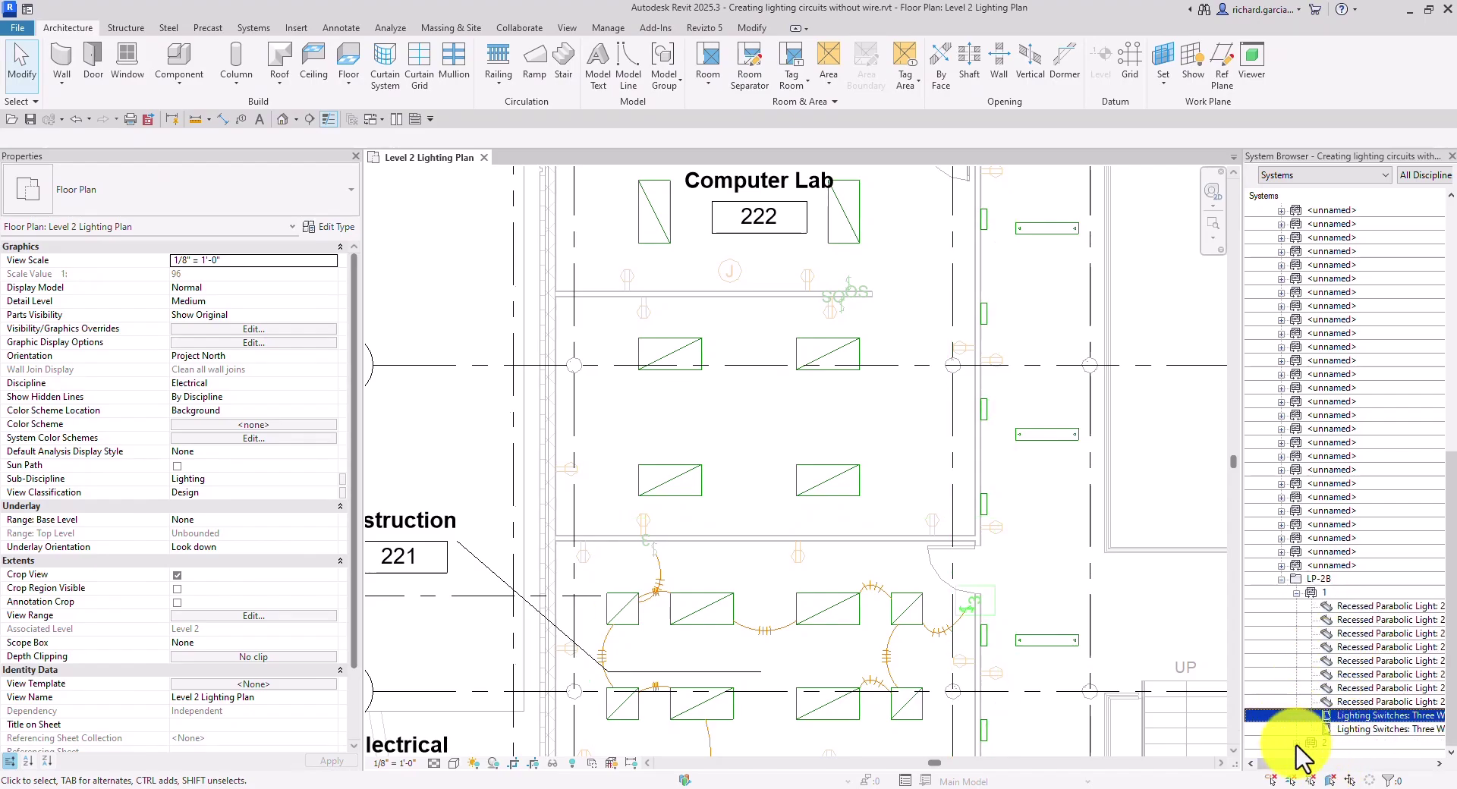
pyautogui.scroll(-1, 1304, 752)
pyautogui.click(1355, 552)
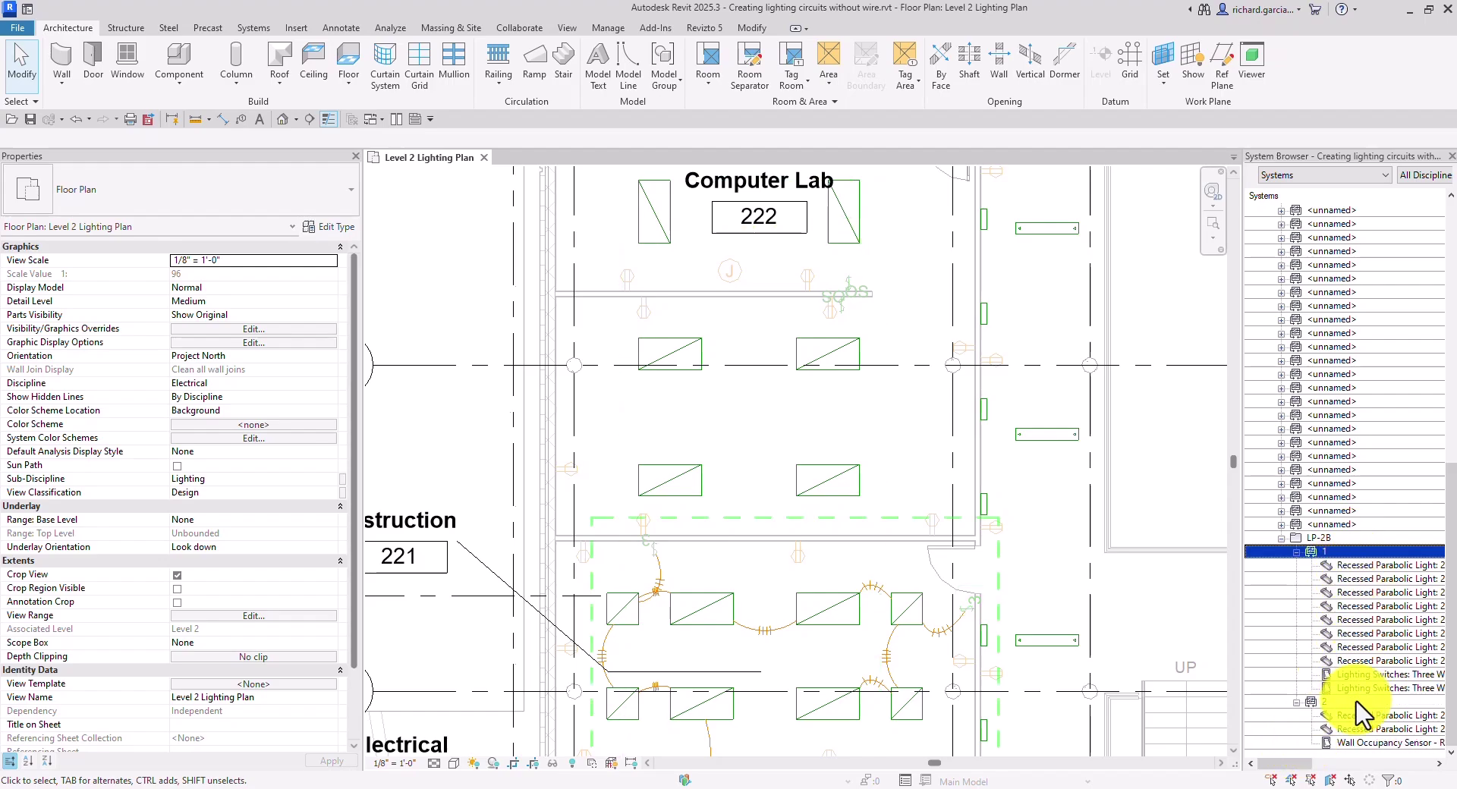
# - Highlight circuit 2, its first recessed parabolic light and its wall occupancy sensor in the plan, and close the System Browser
pyautogui.click(1324, 703)
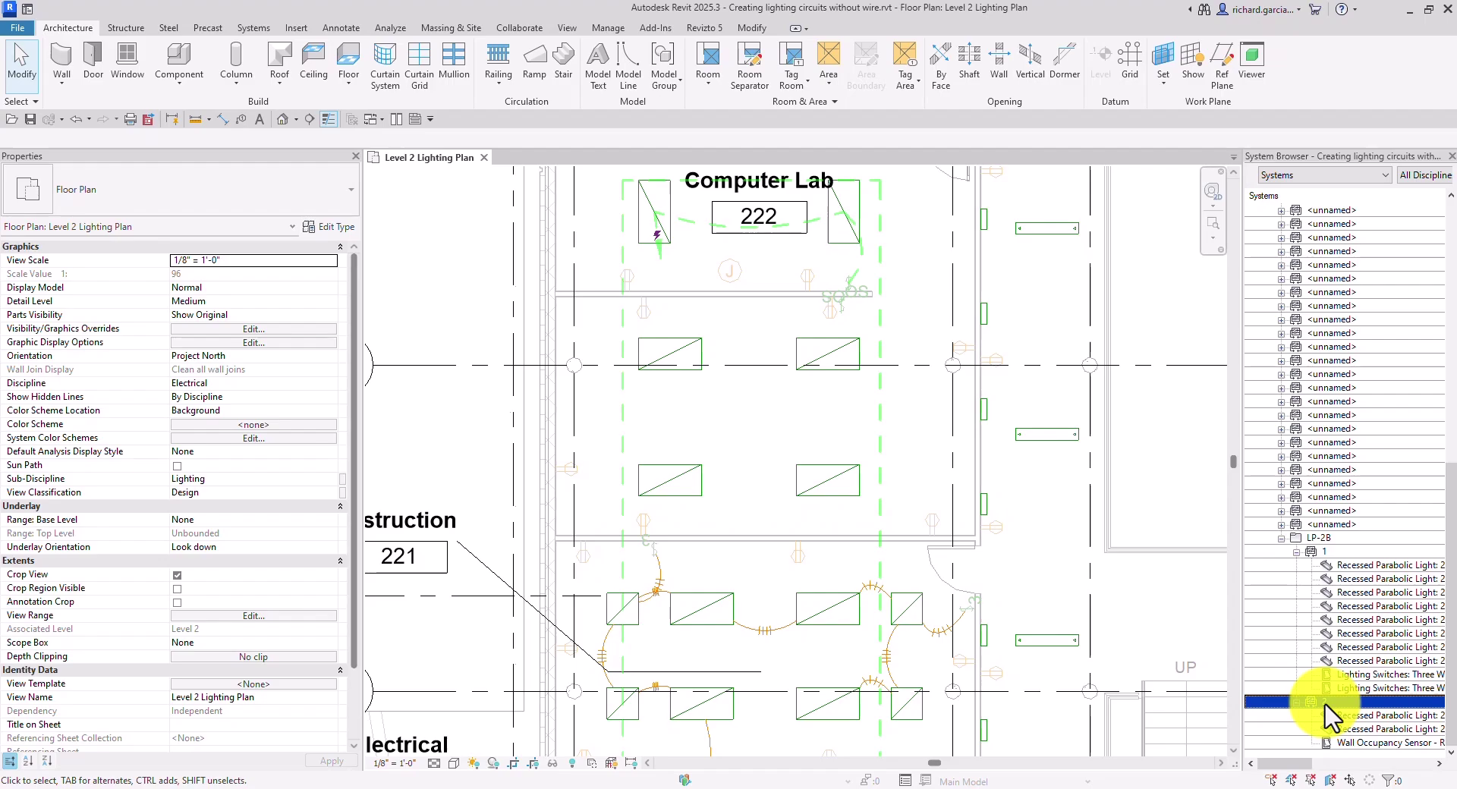
pyautogui.click(1349, 716)
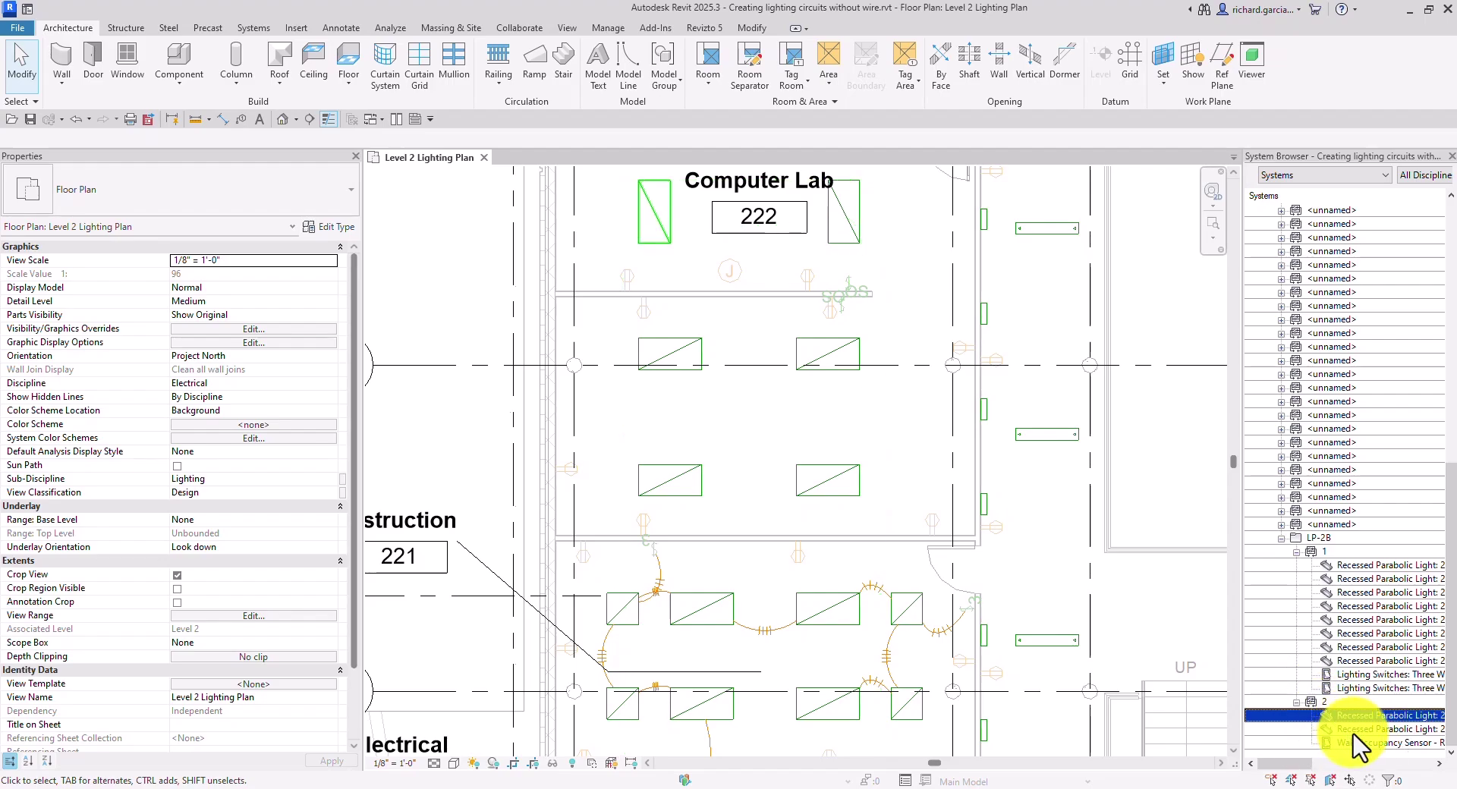
pyautogui.click(1356, 743)
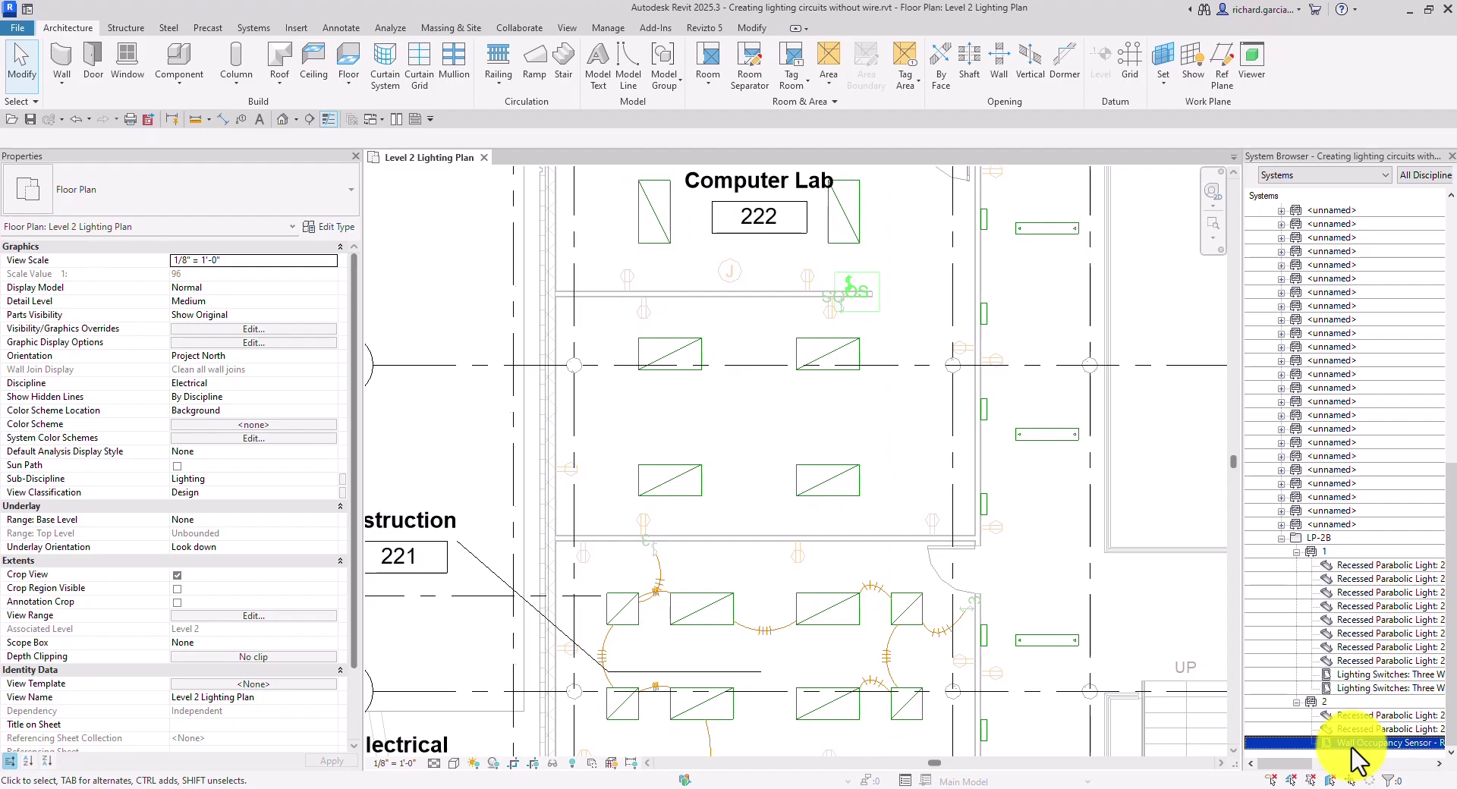
pyautogui.press('Escape')
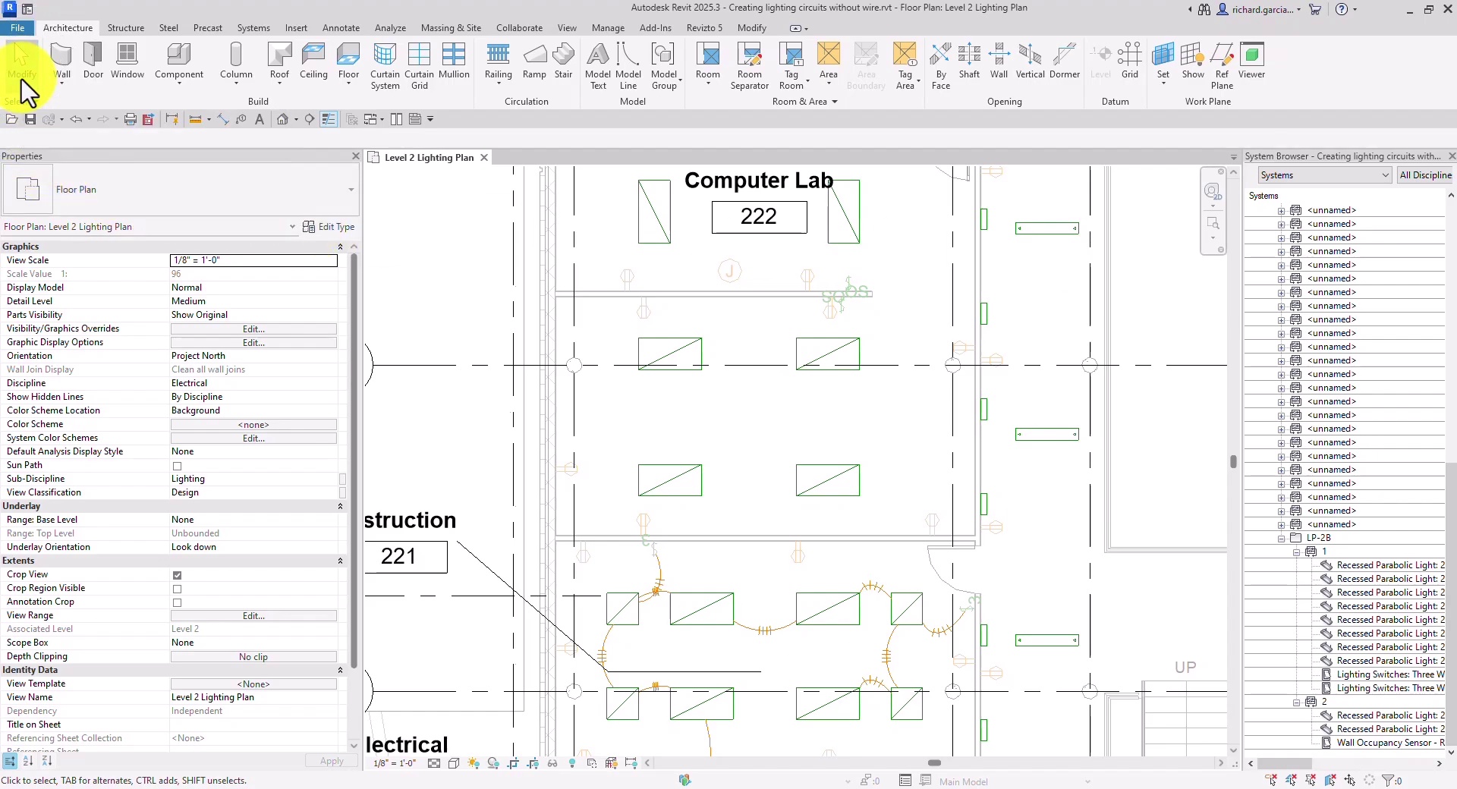
pyautogui.click(1449, 158)
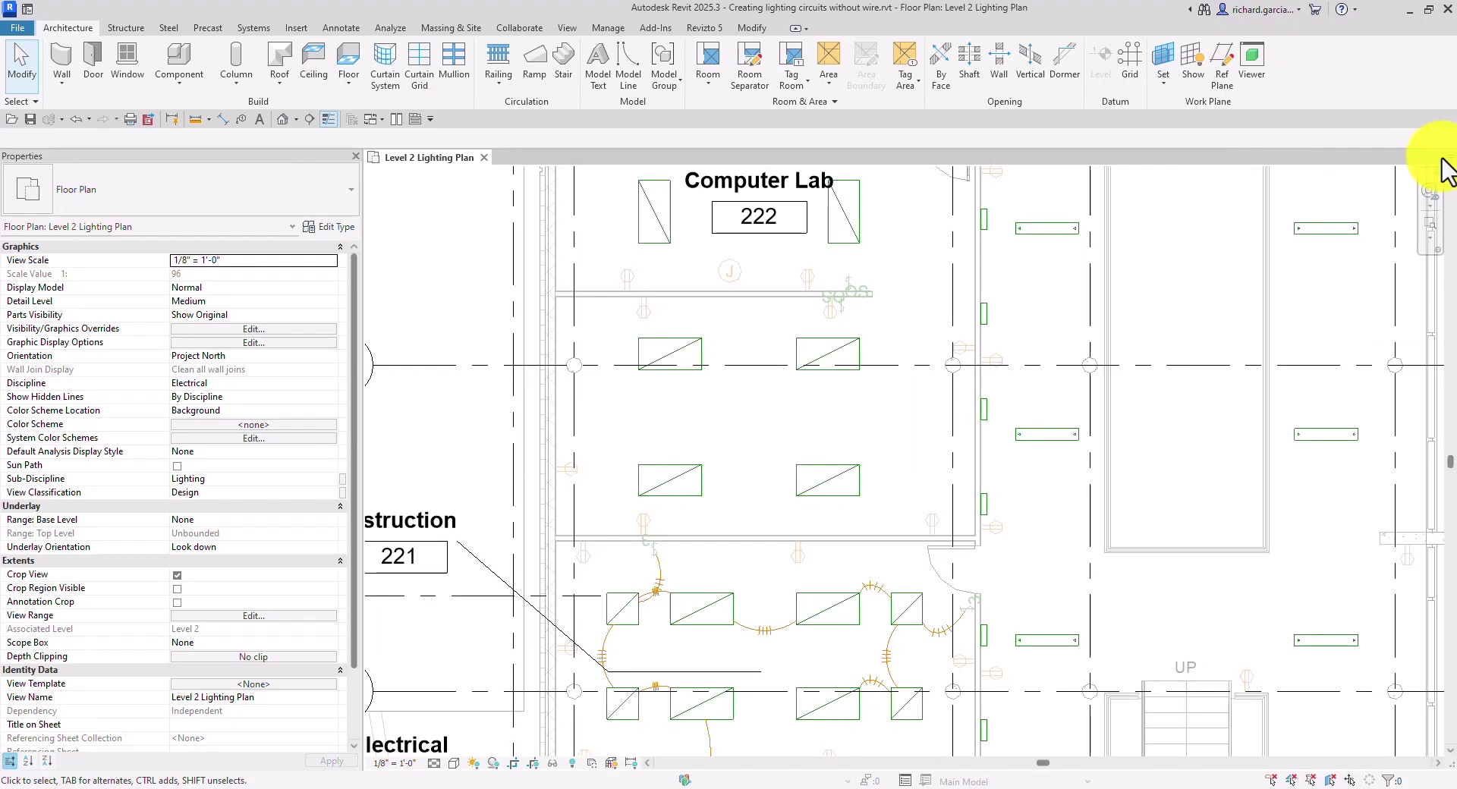
# - Inspect the type and properties of the junction box above the Computer Lab's lower wall, and deselect it
pyautogui.moveTo(749, 384); pyautogui.dragTo(744, 417, button='middle')
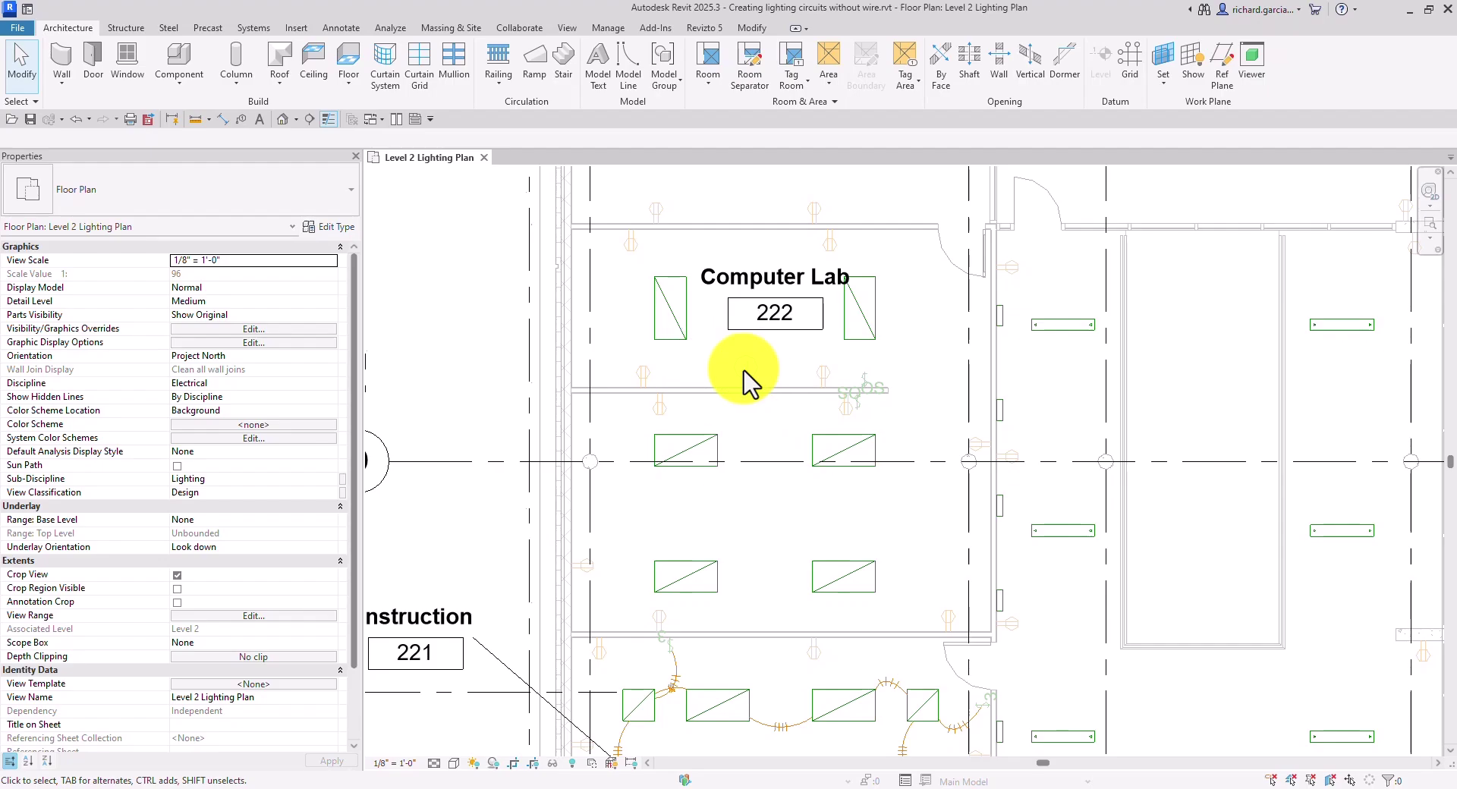
pyautogui.scroll(3, 744, 379)
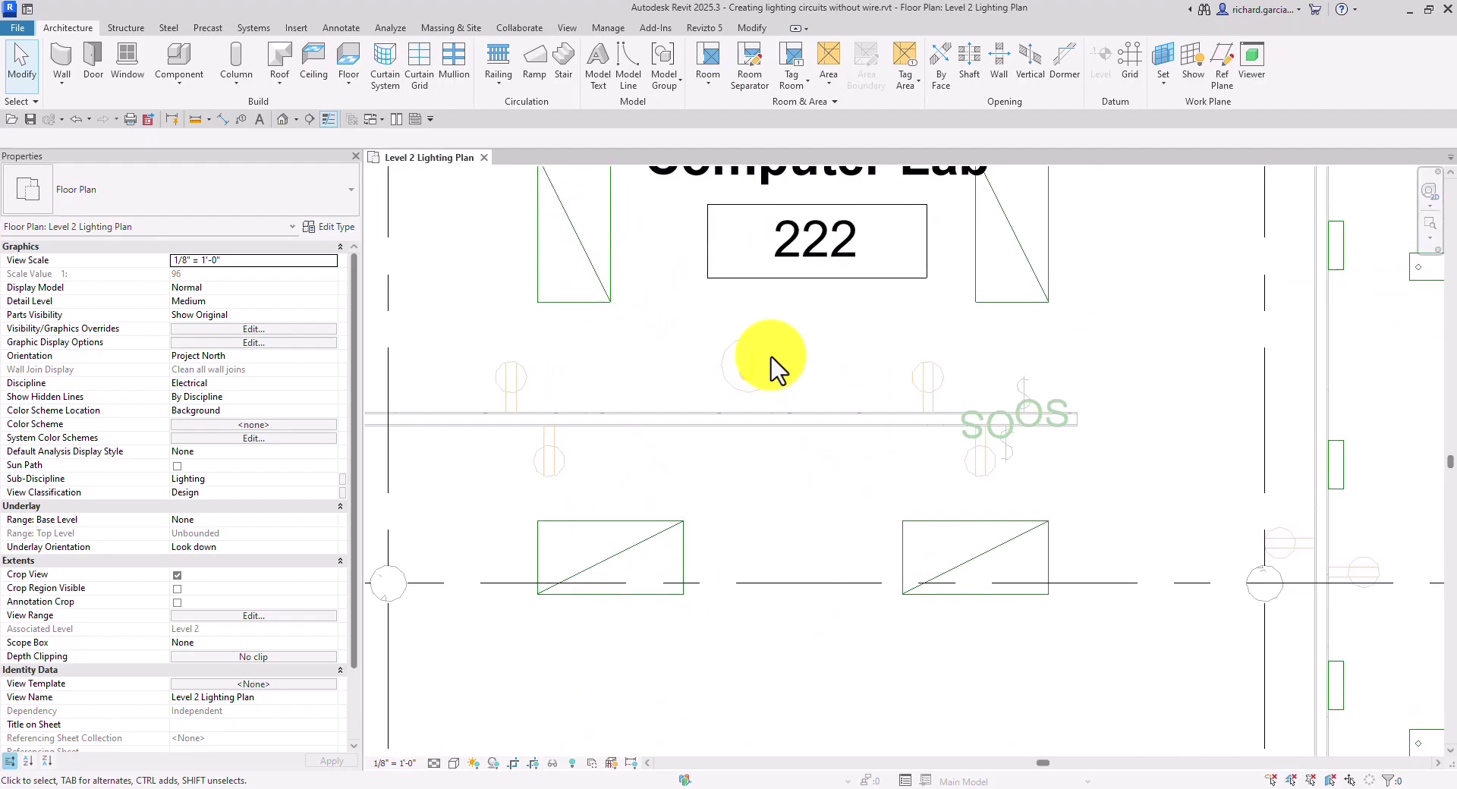
pyautogui.click(754, 371)
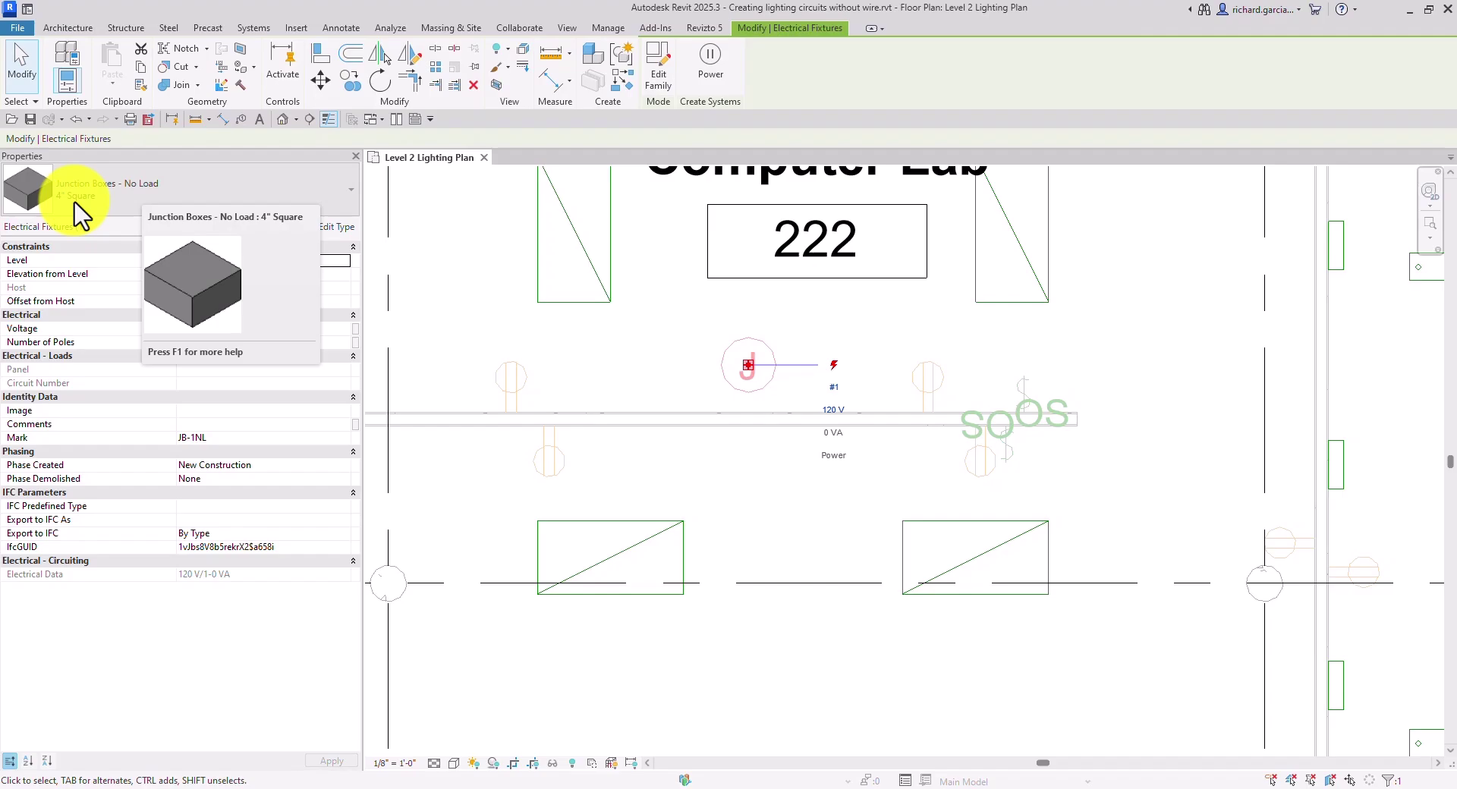
pyautogui.press('Escape')
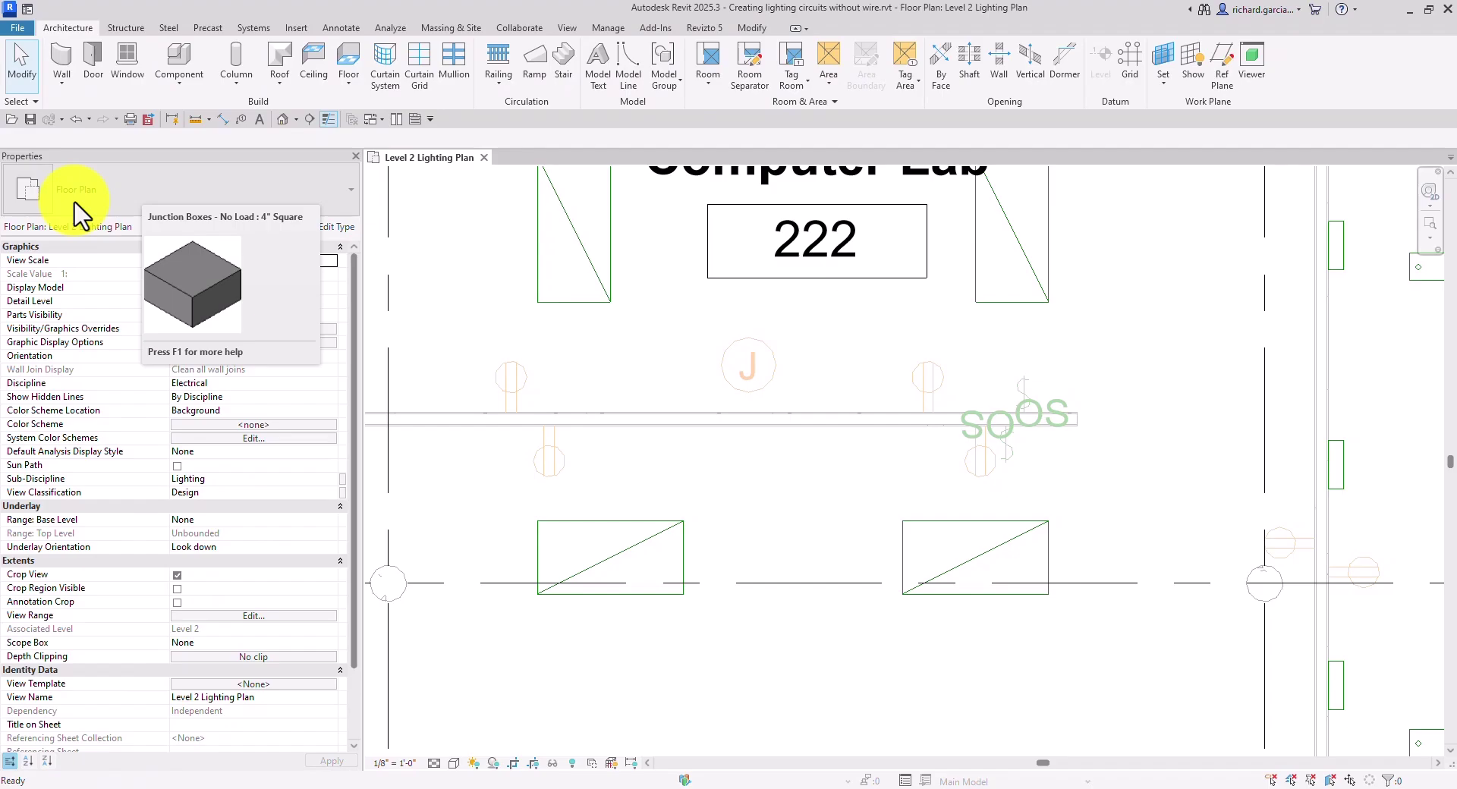
# - Select the recessed parabolic light to the left of the Computer Lab 222 tag and open its circuit 2 for editing
pyautogui.scroll(-4, 862, 352)
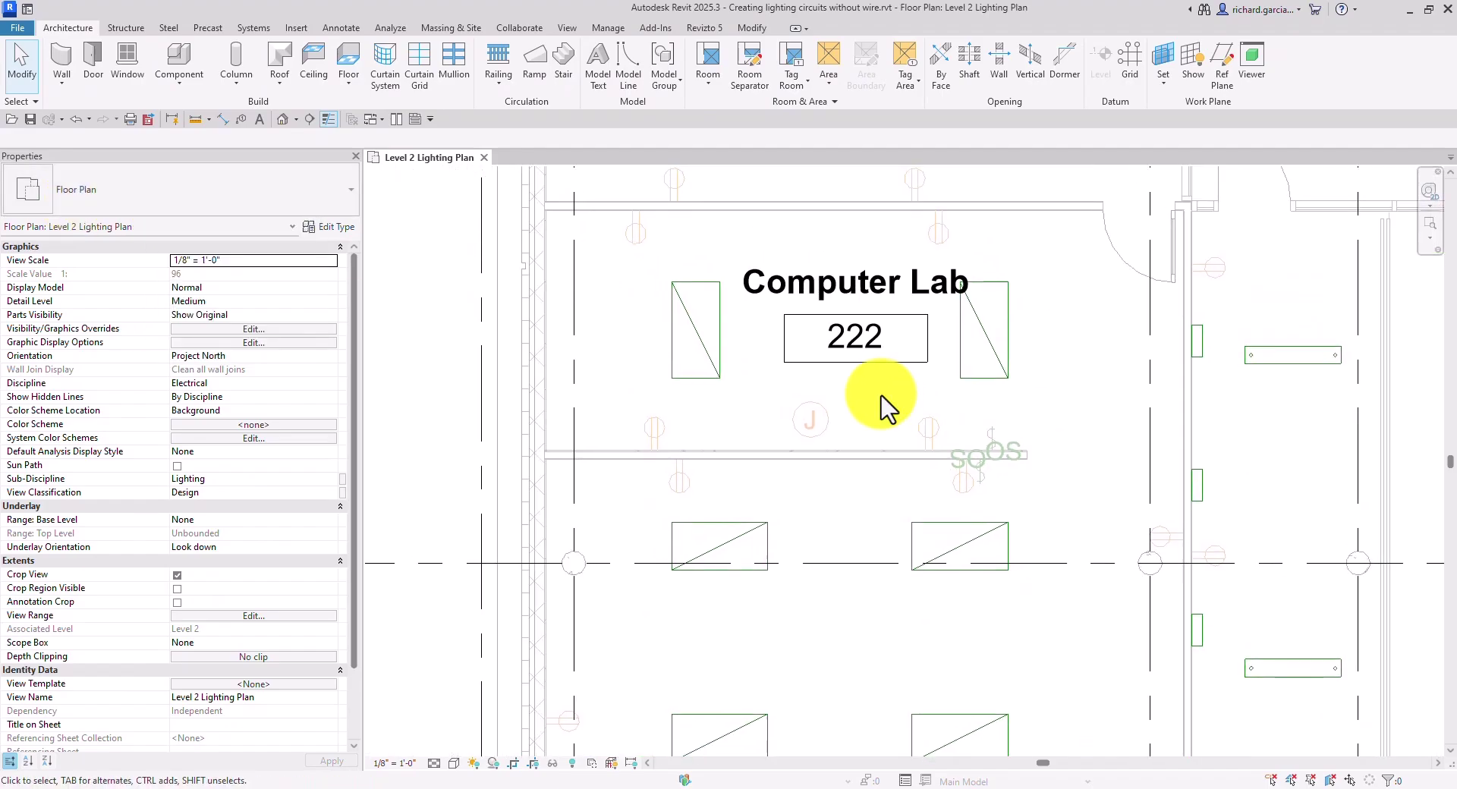
pyautogui.click(721, 364)
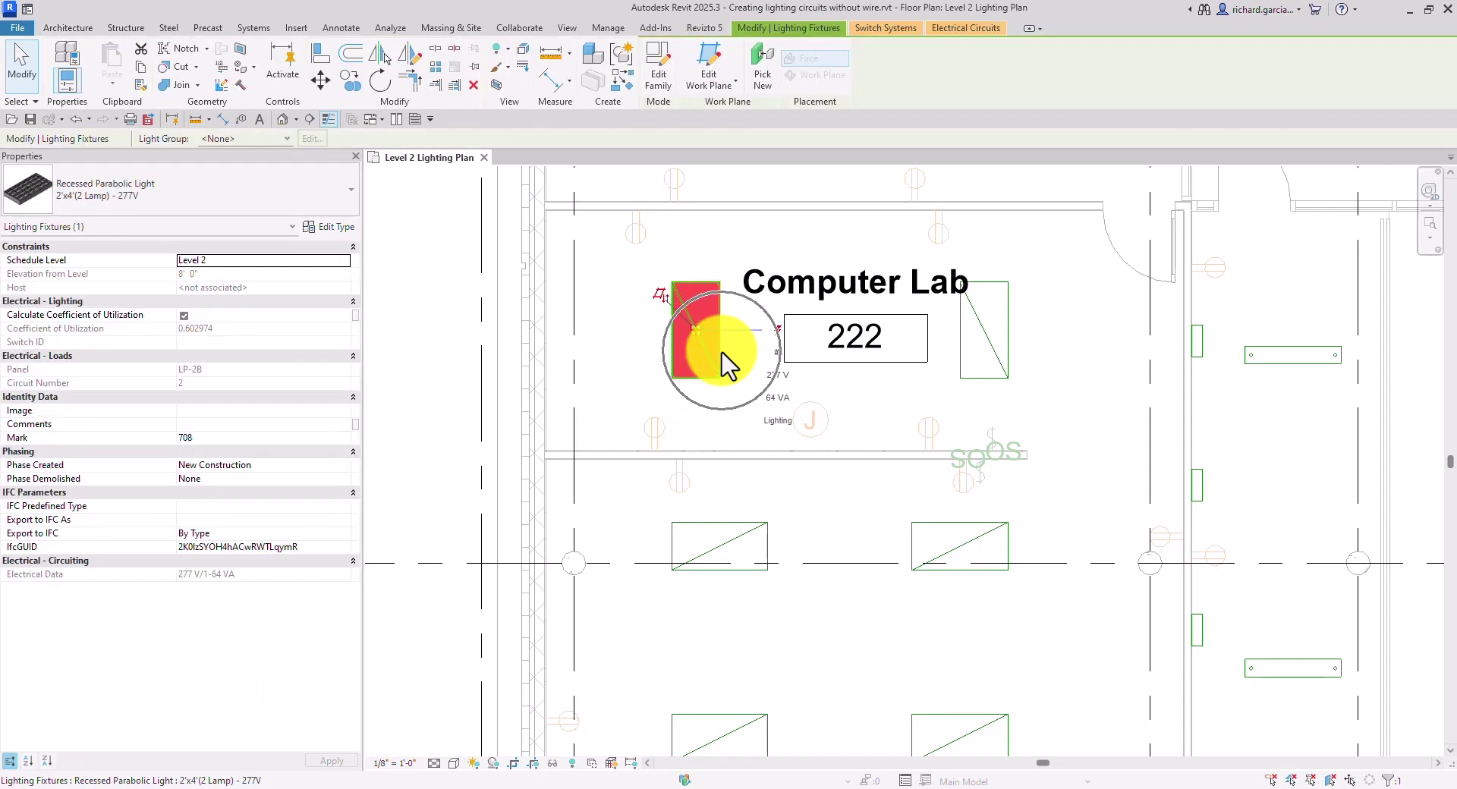
pyautogui.click(975, 31)
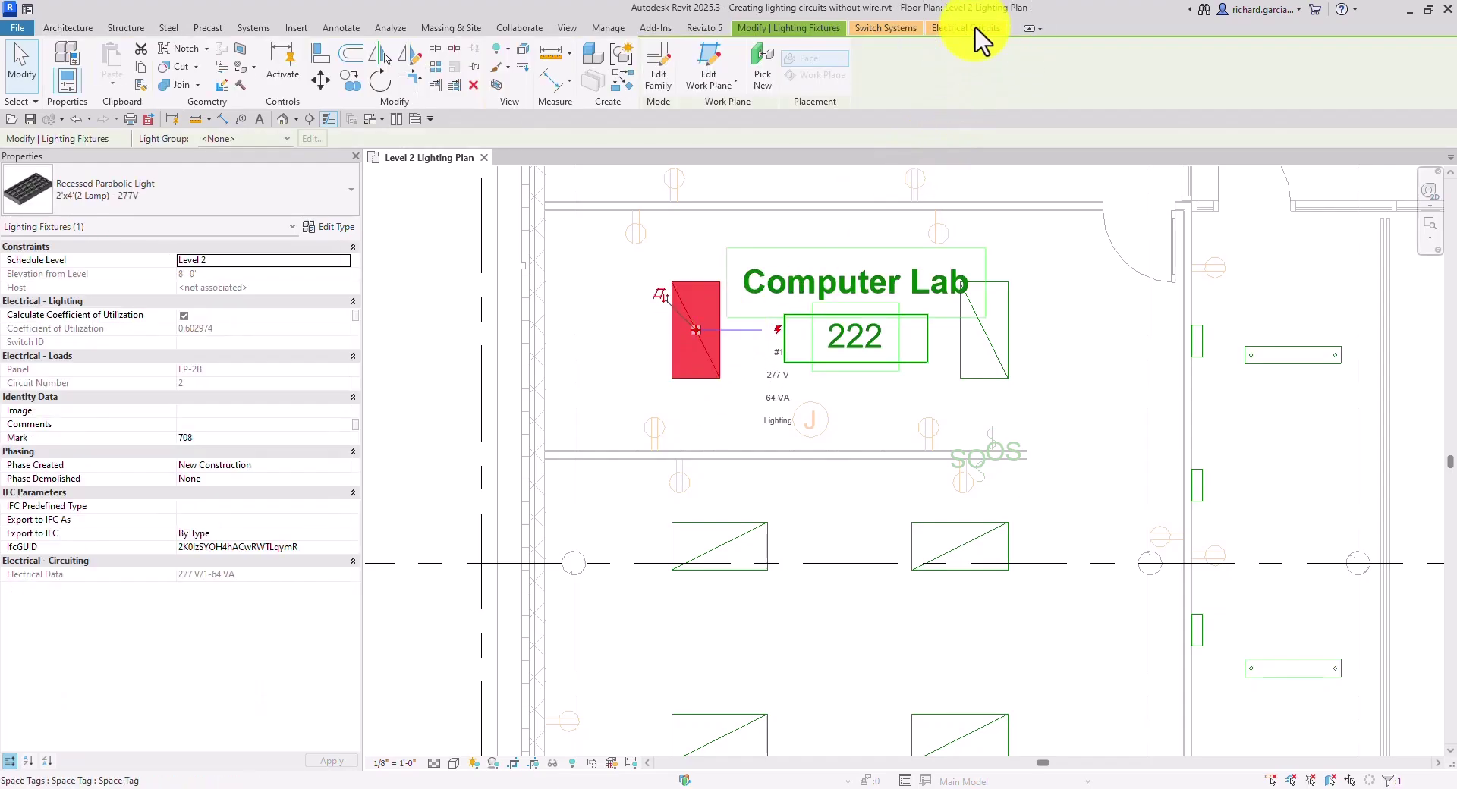
pyautogui.click(975, 30)
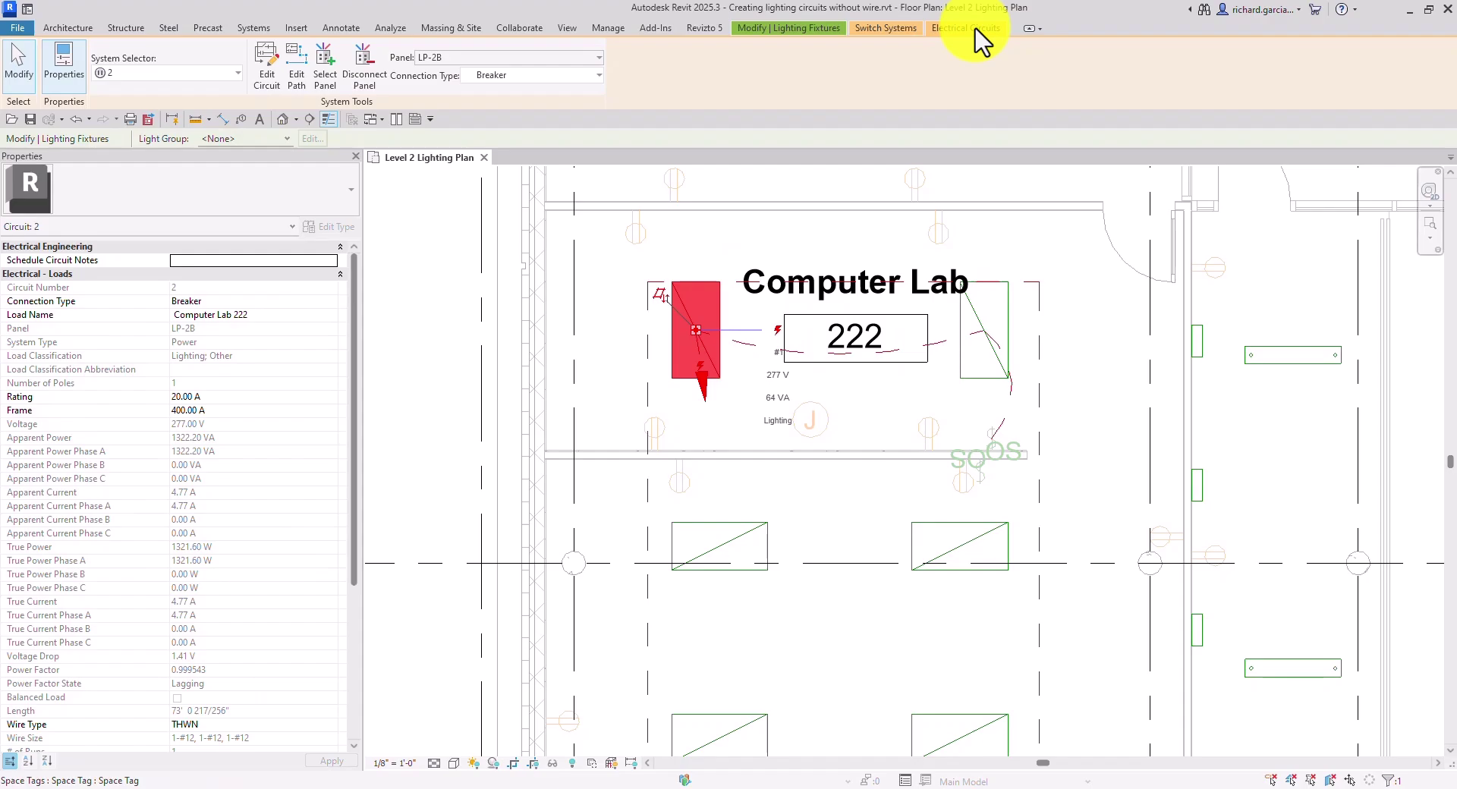
pyautogui.click(267, 72)
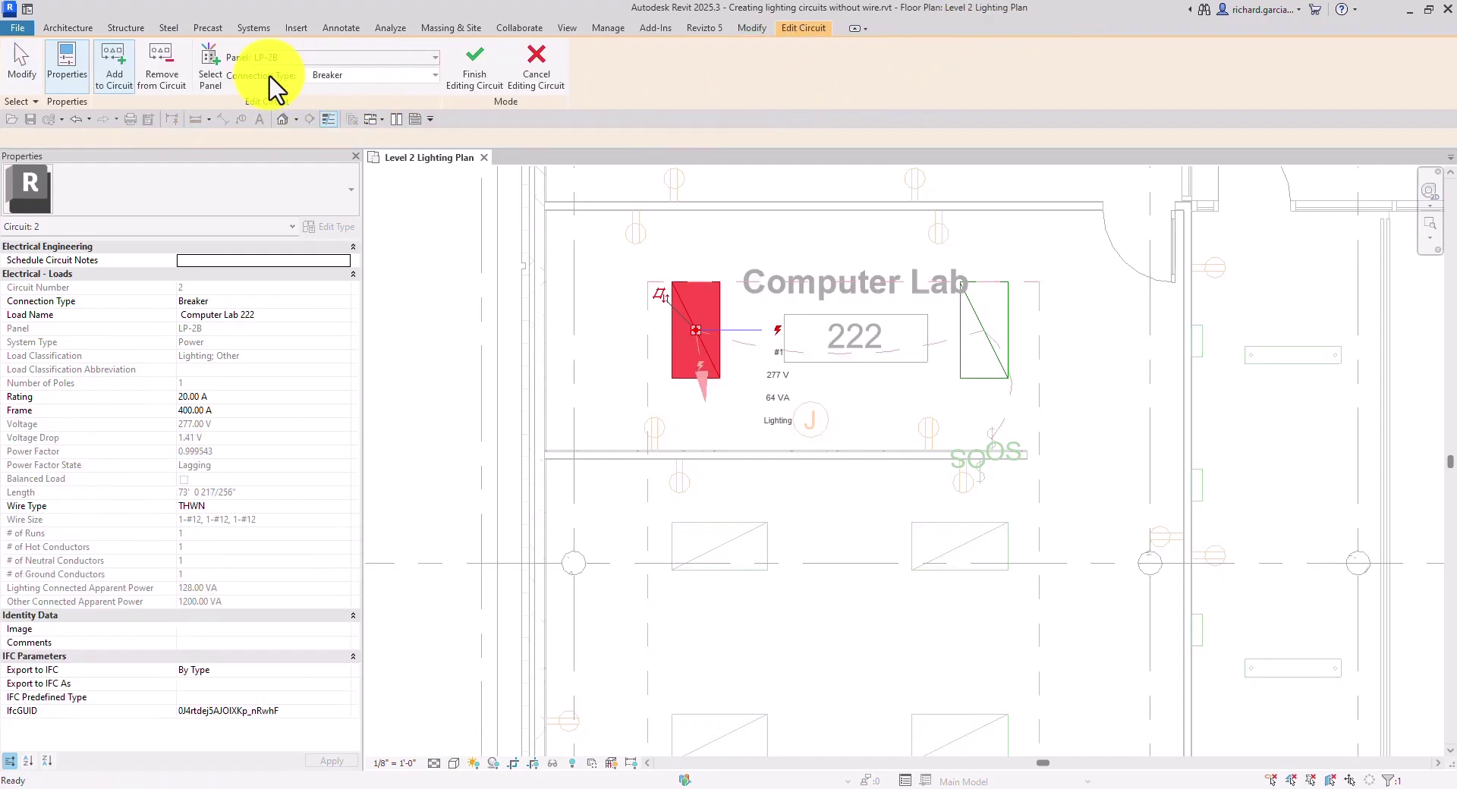
# - Add the four recessed parabolic lights below the Computer Lab's partition wall to circuit 2 and finish editing the circuit
pyautogui.click(114, 83)
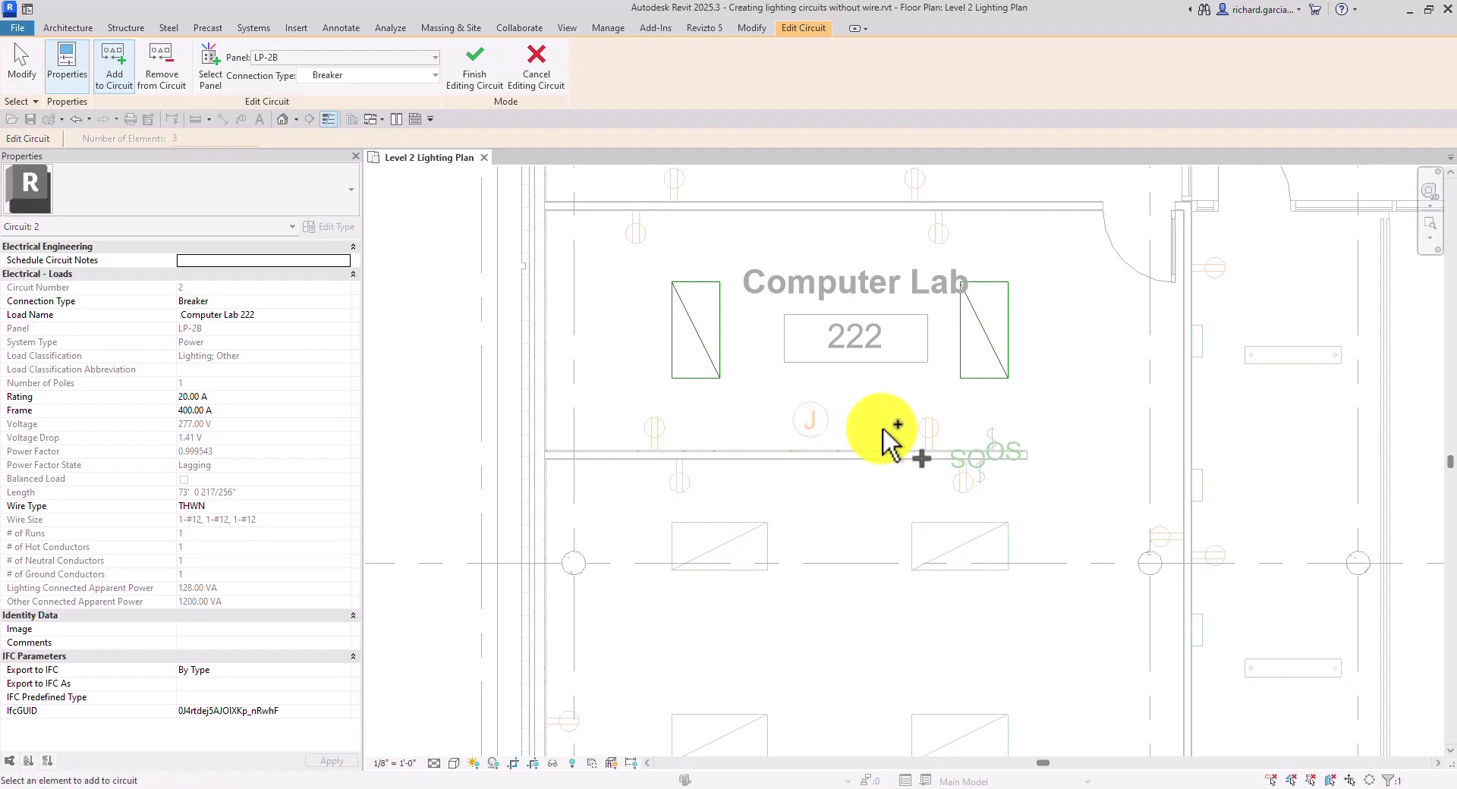
pyautogui.scroll(-2, 877, 426)
pyautogui.moveTo(876, 427); pyautogui.dragTo(850, 376, button='middle')
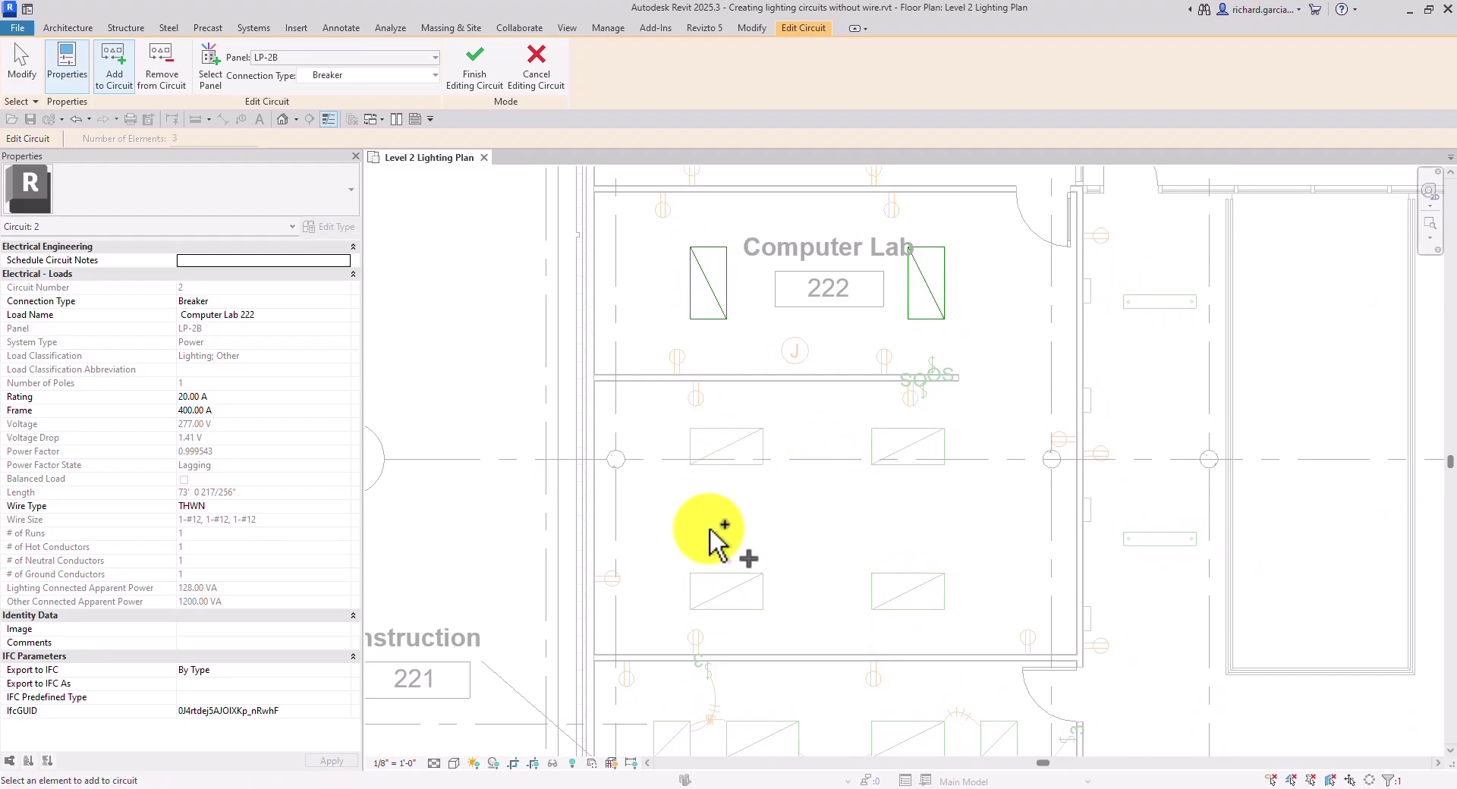
pyautogui.click(752, 440)
pyautogui.click(936, 442)
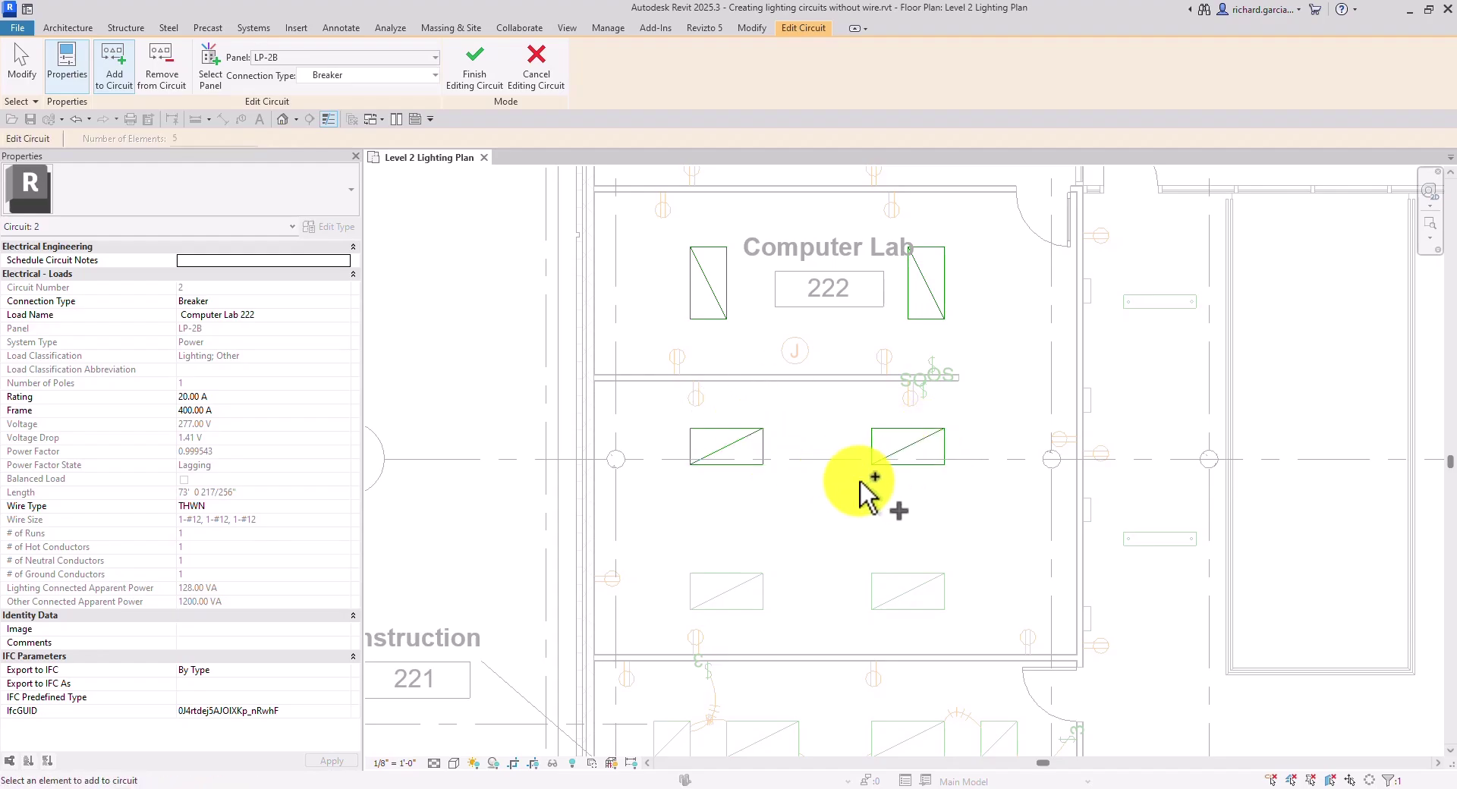
pyautogui.click(747, 590)
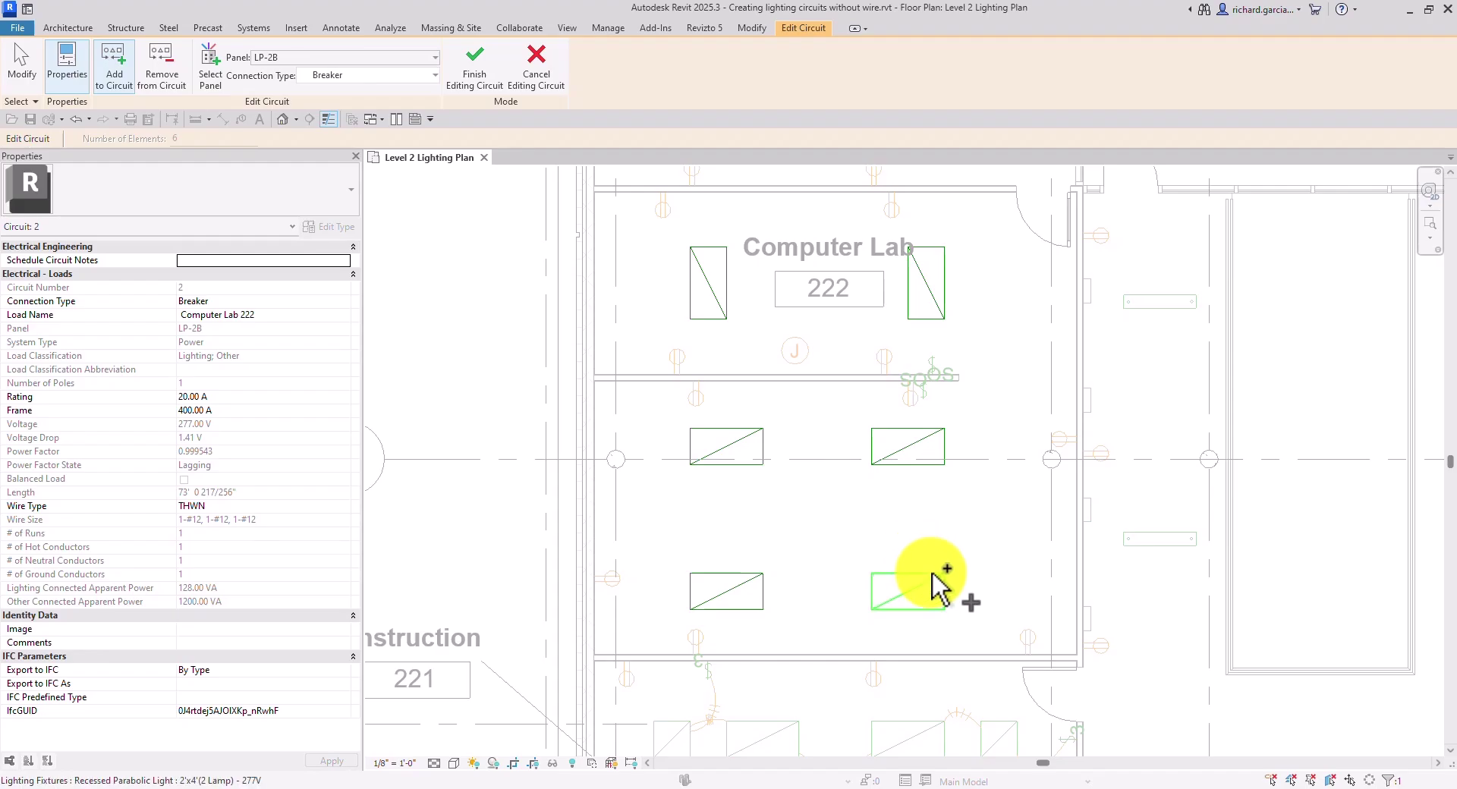
pyautogui.click(933, 575)
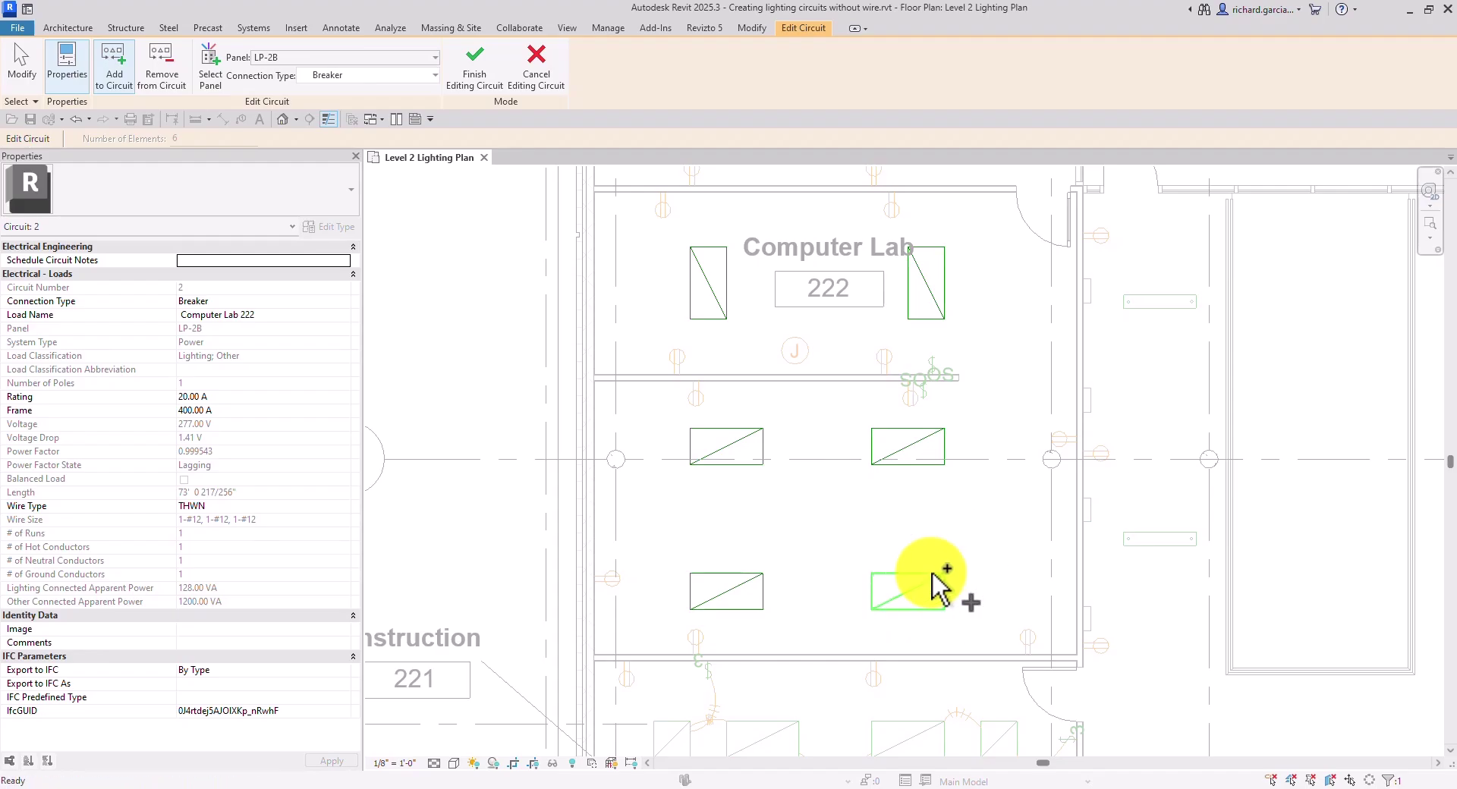
pyautogui.click(933, 575)
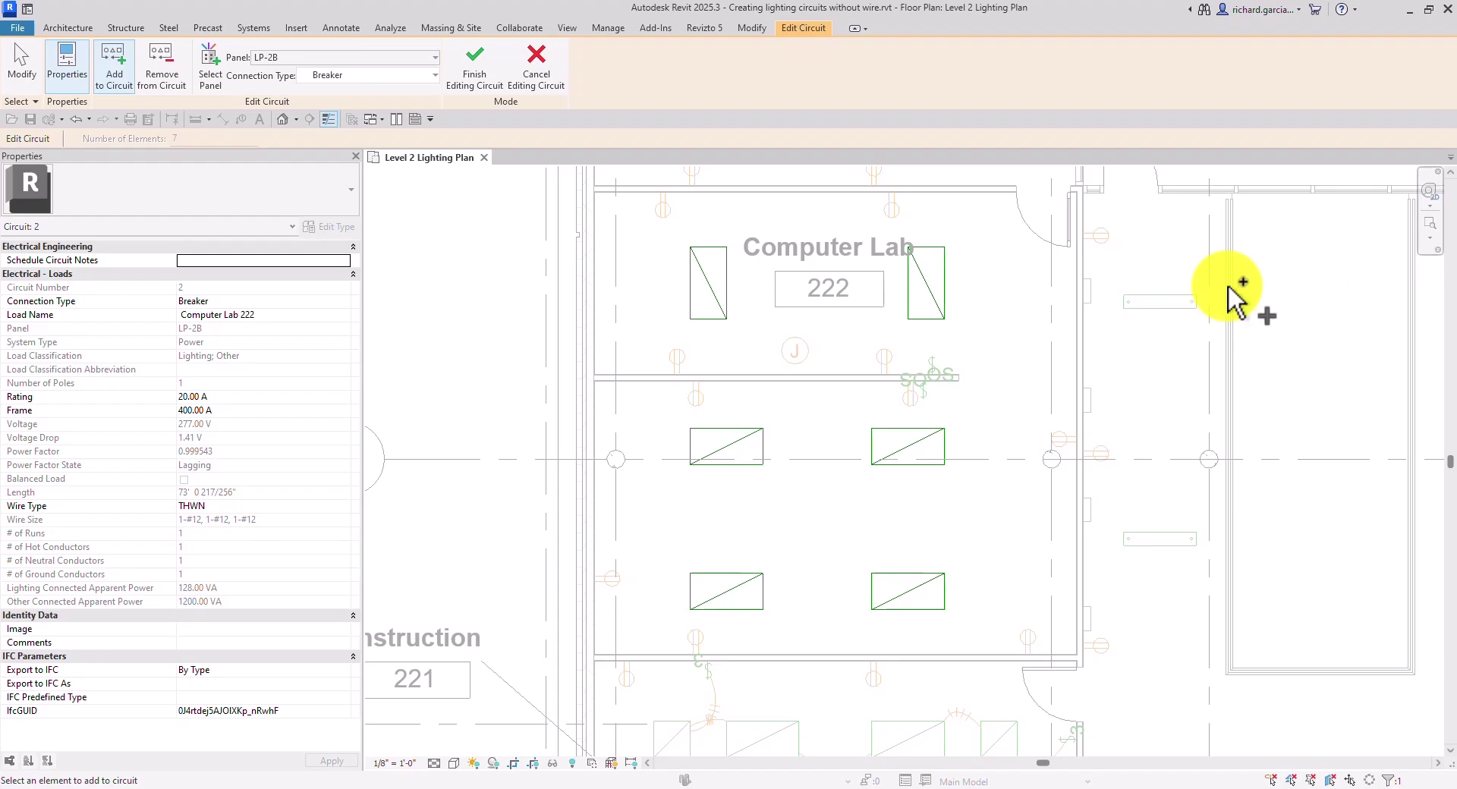
pyautogui.click(477, 72)
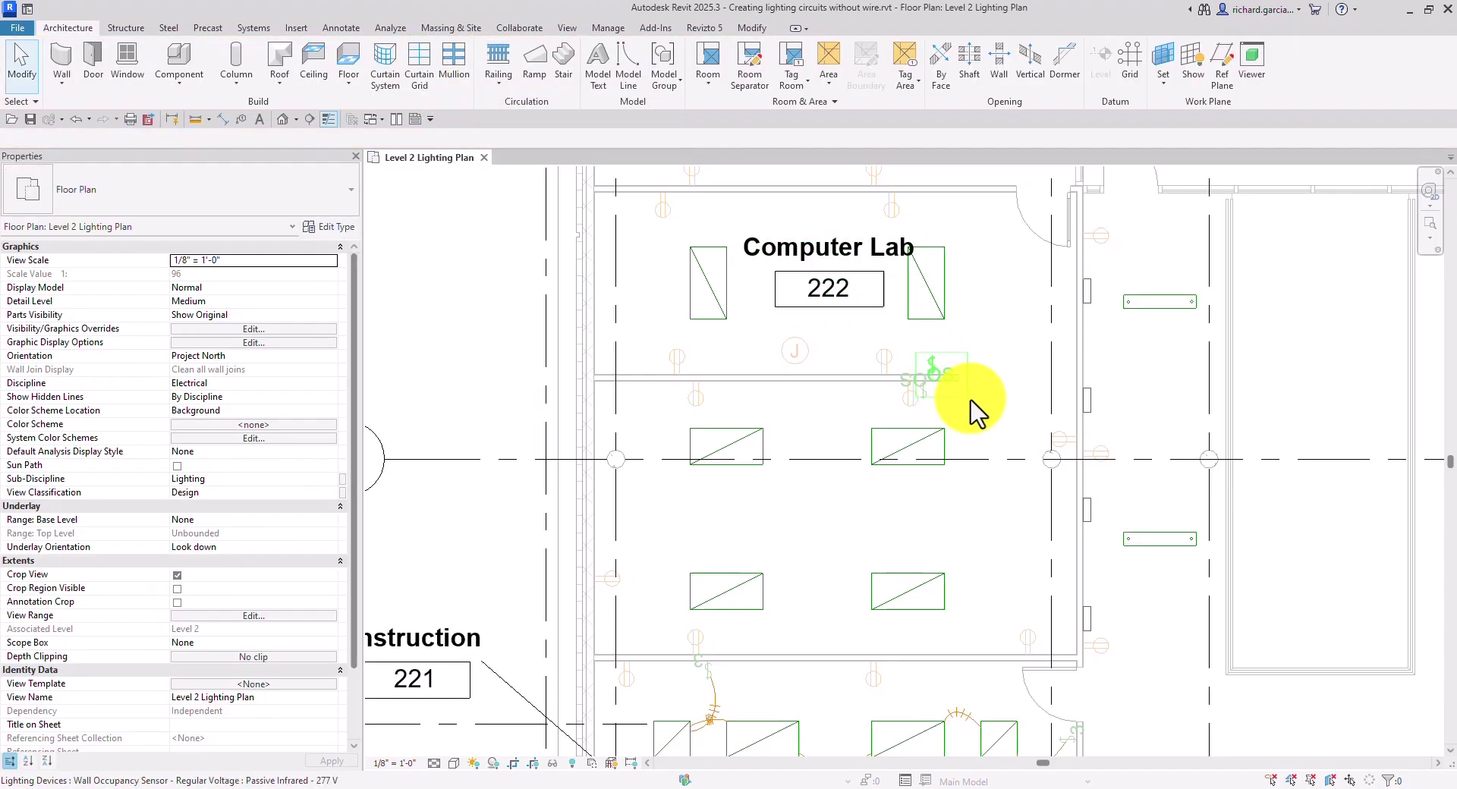
# - Cycle from a light below the partition to its switch system and circuit 2, inspect the circuit's properties, and deselect it
pyautogui.scroll(-2, 968, 403)
pyautogui.scroll(2, 878, 416)
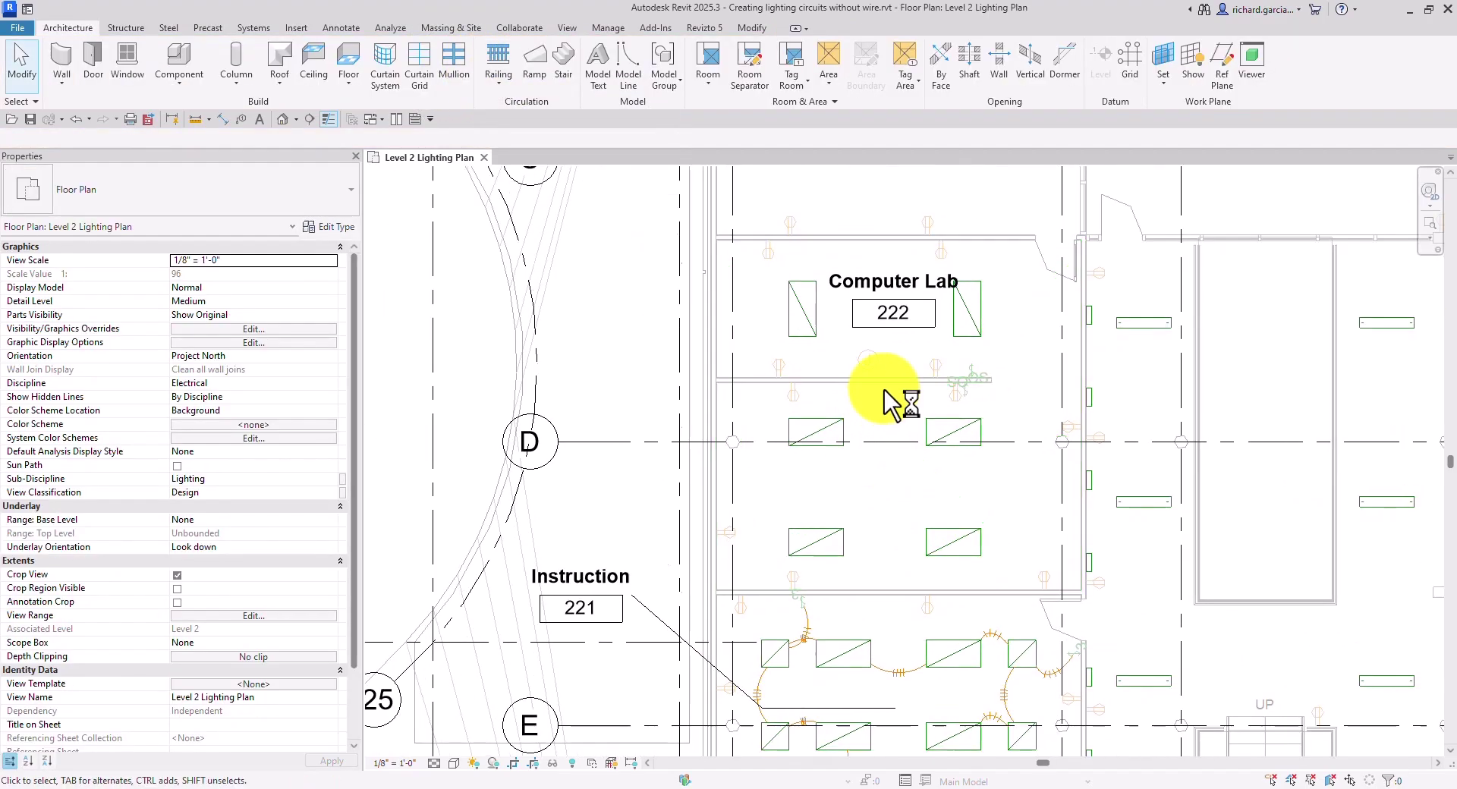
pyautogui.scroll(1, 949, 394)
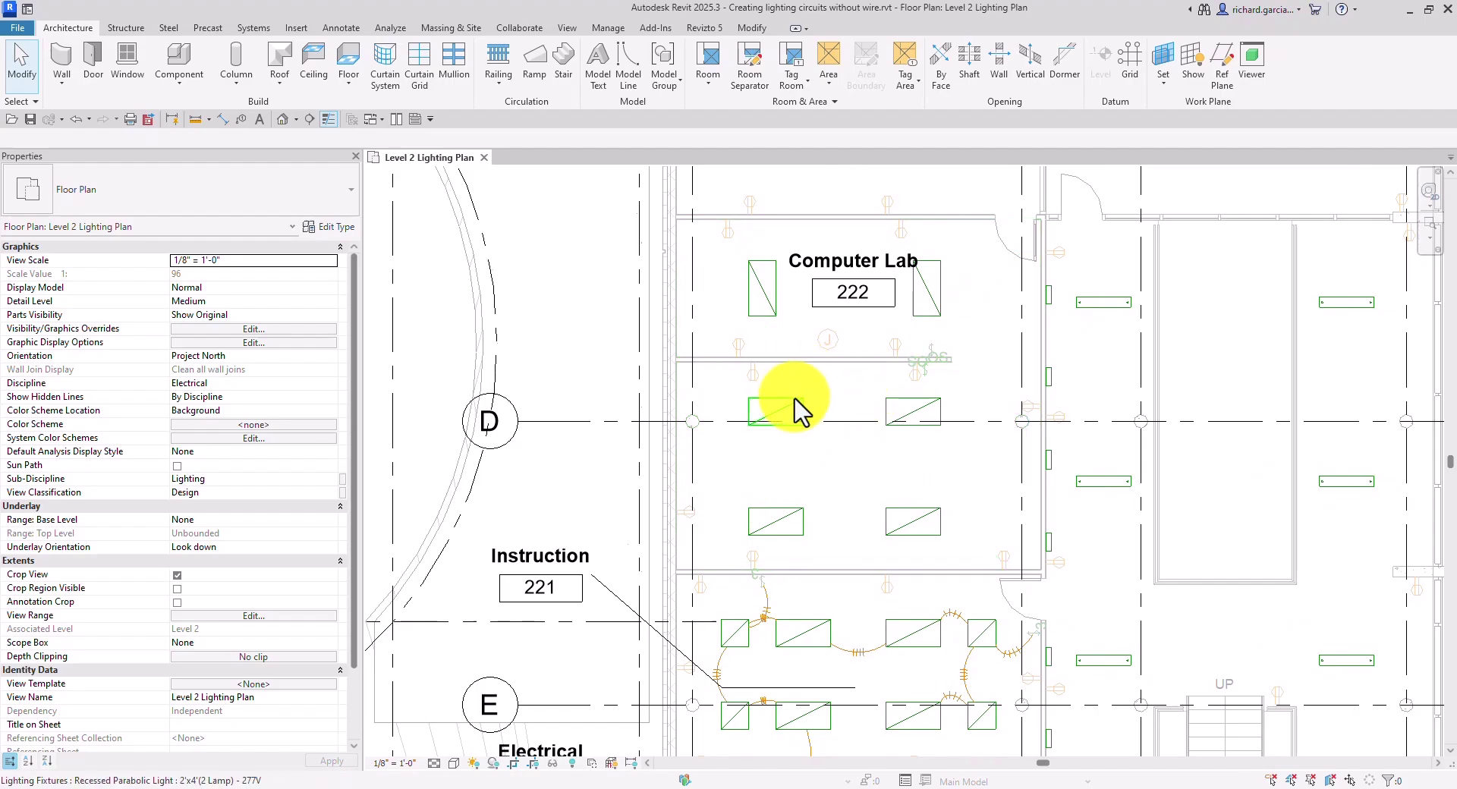
pyautogui.press('Tab')
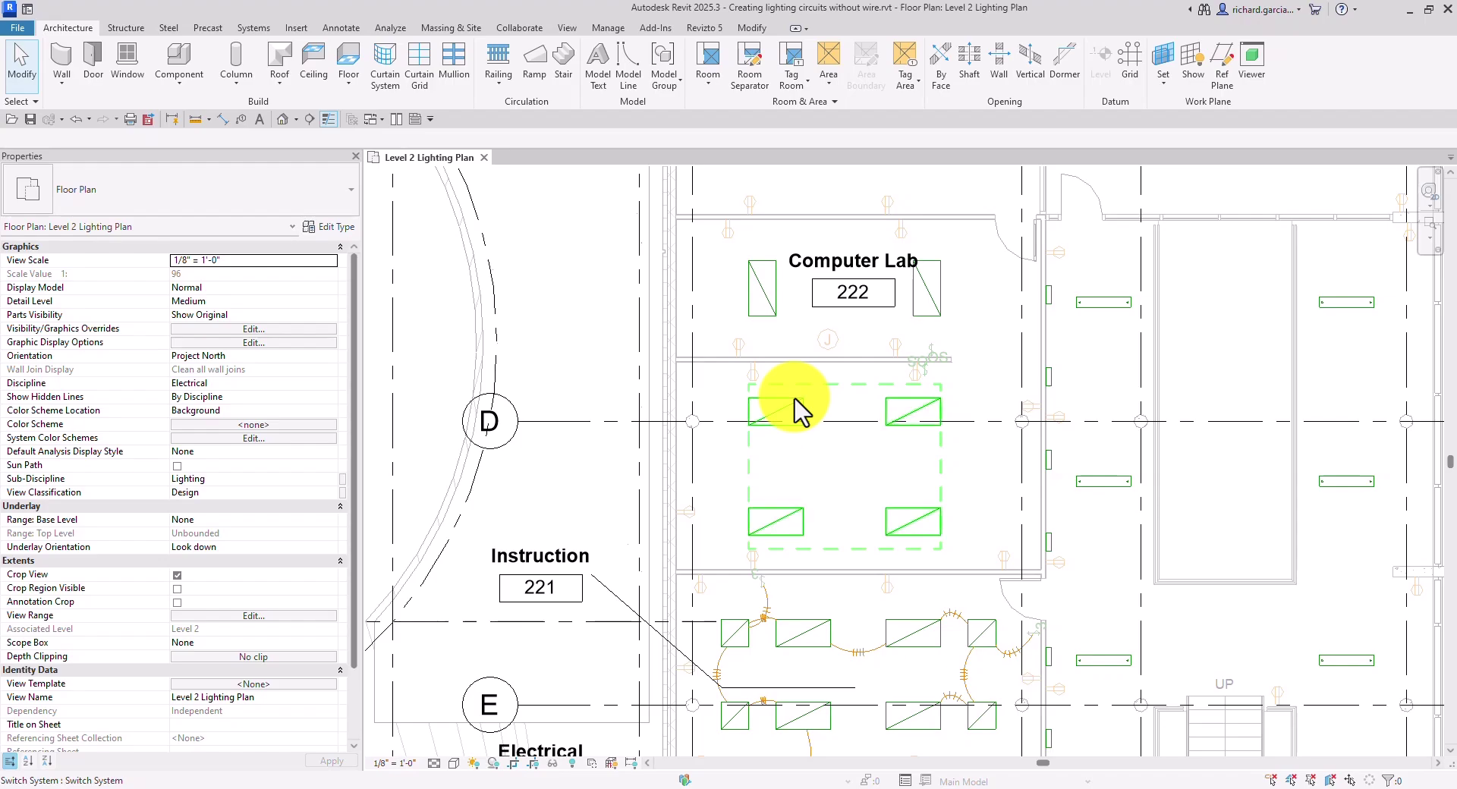
pyautogui.press('Tab')
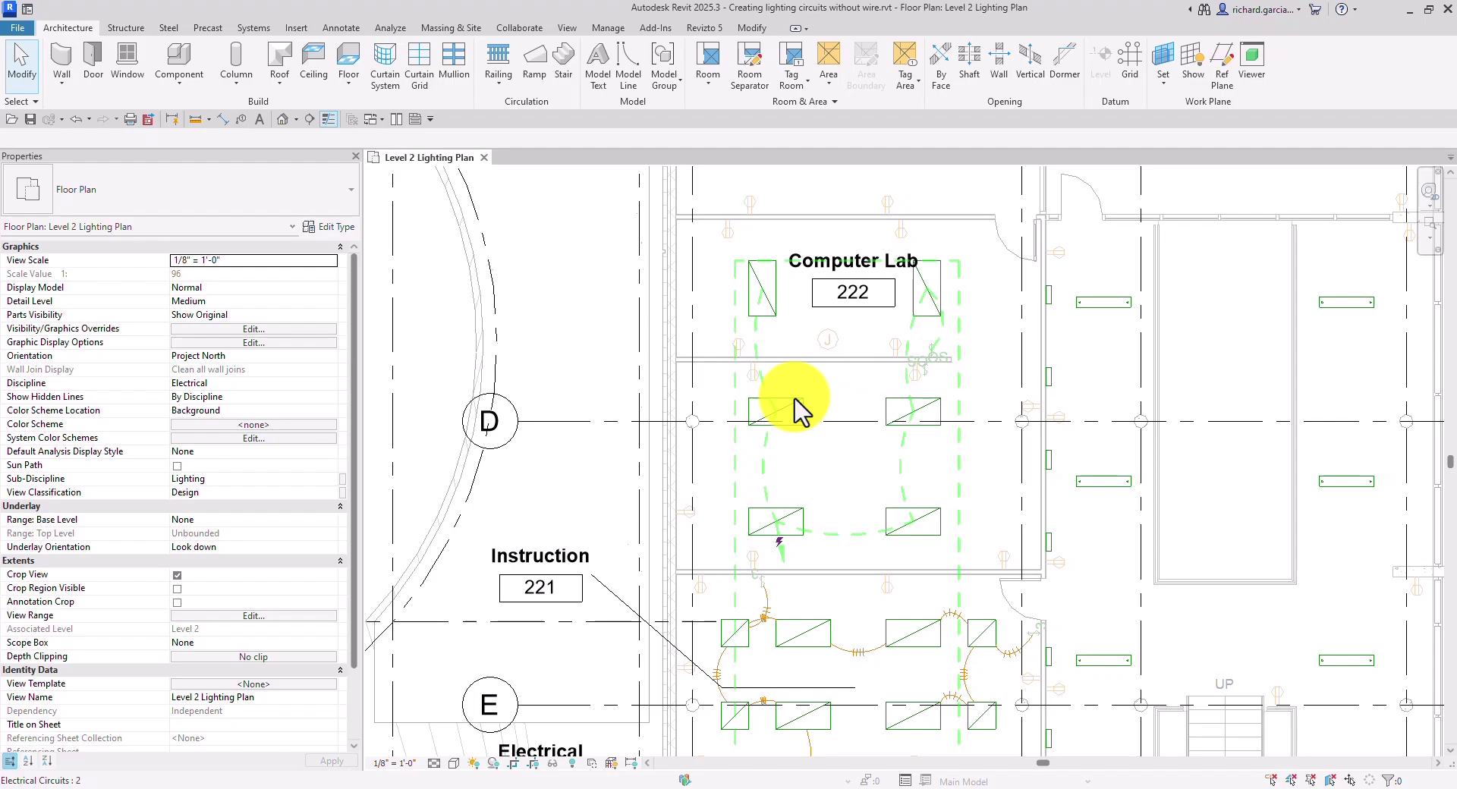
pyautogui.click(797, 409)
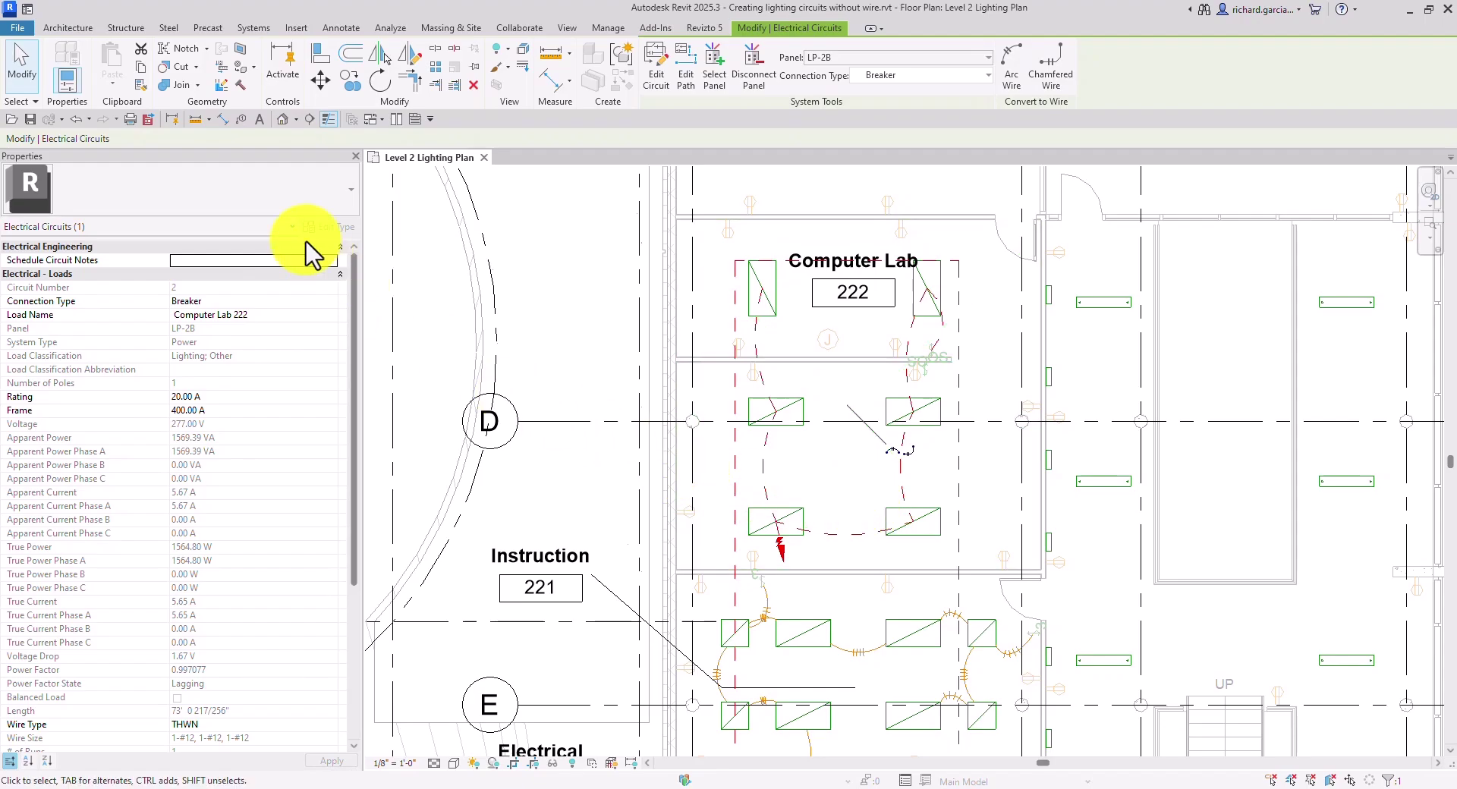
pyautogui.click(21, 64)
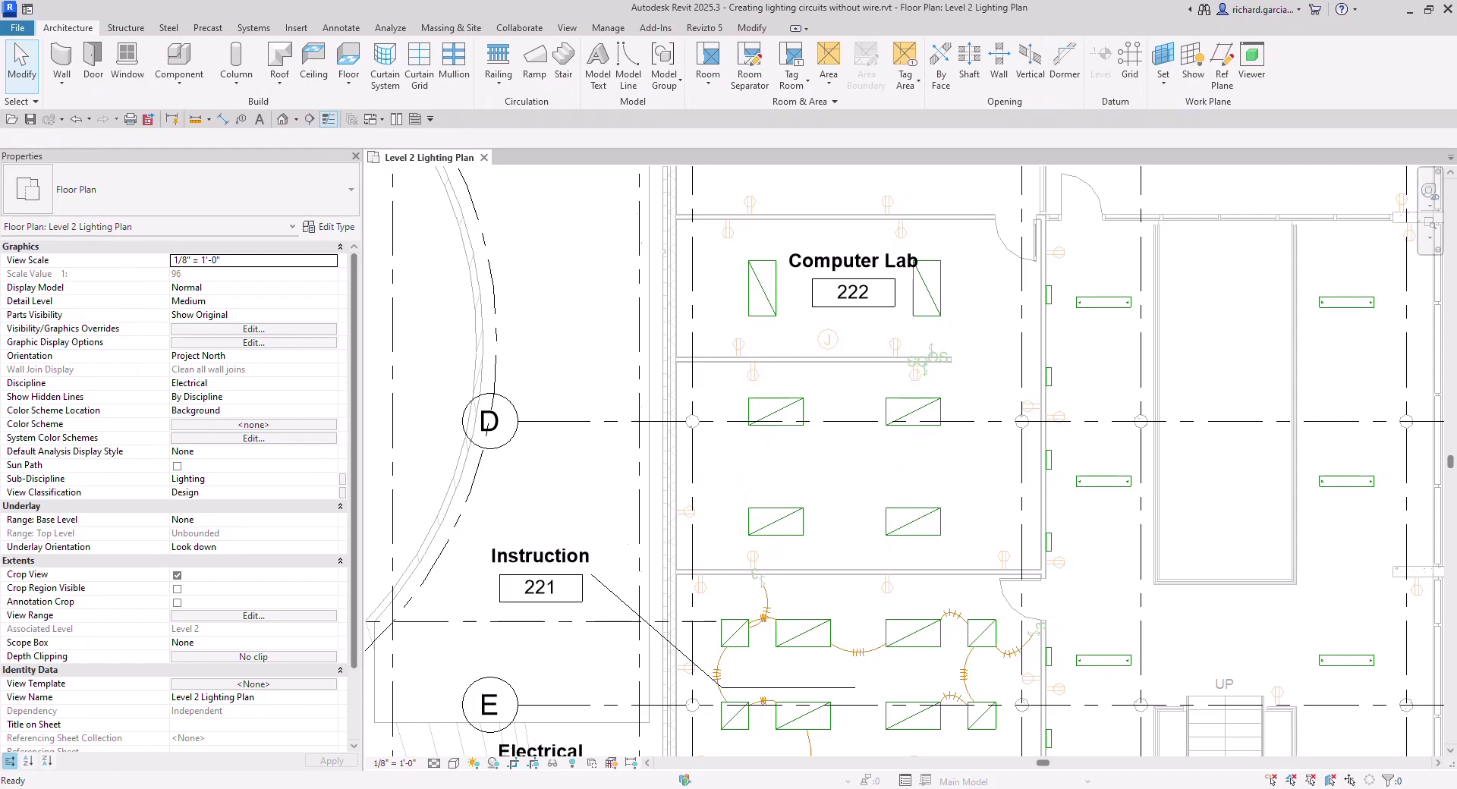
# - Start Tag by Category, decline loading a mass tag, and tag the upper-right light below the partition with a leader
pyautogui.scroll(-2, 631, 331)
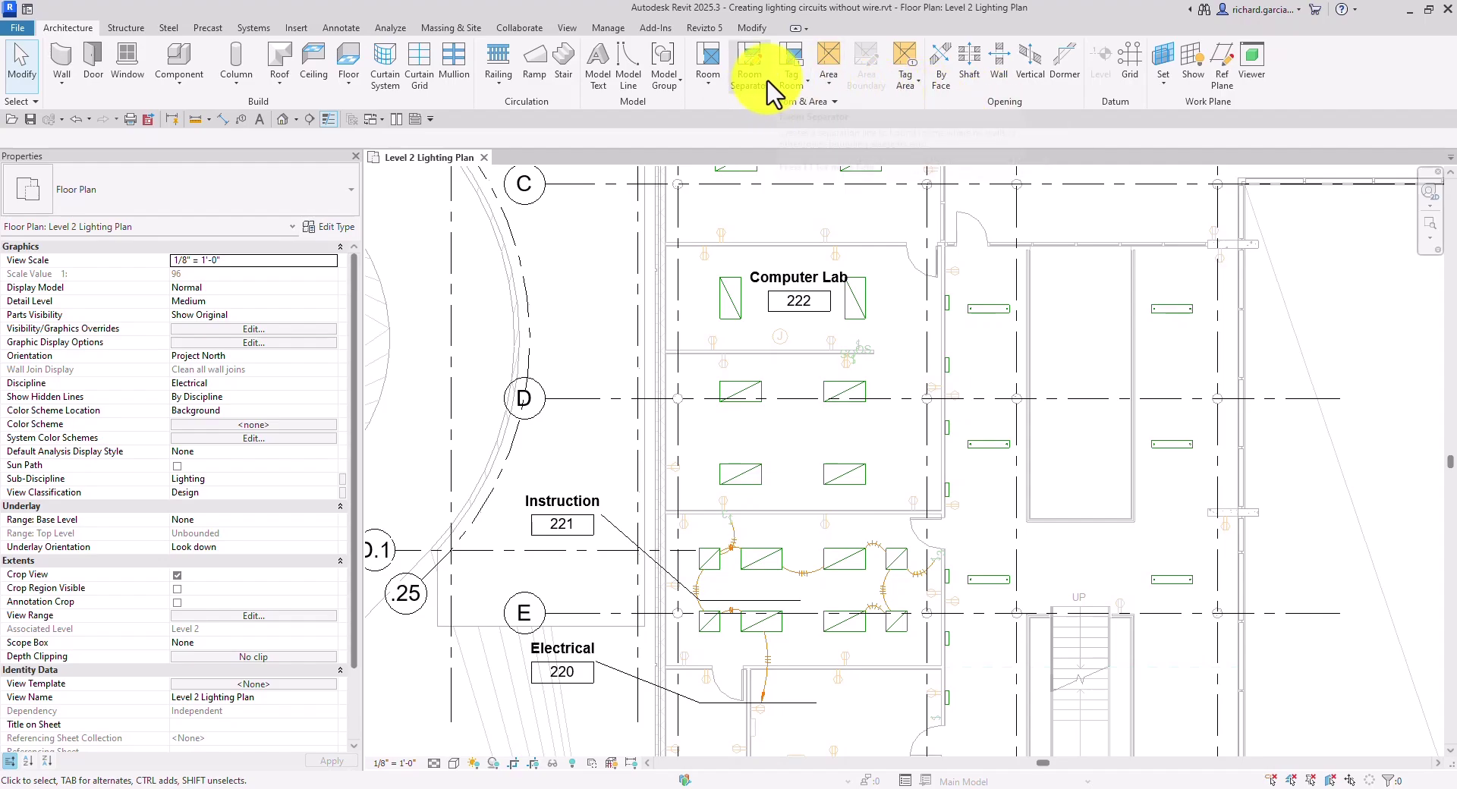
pyautogui.click(331, 32)
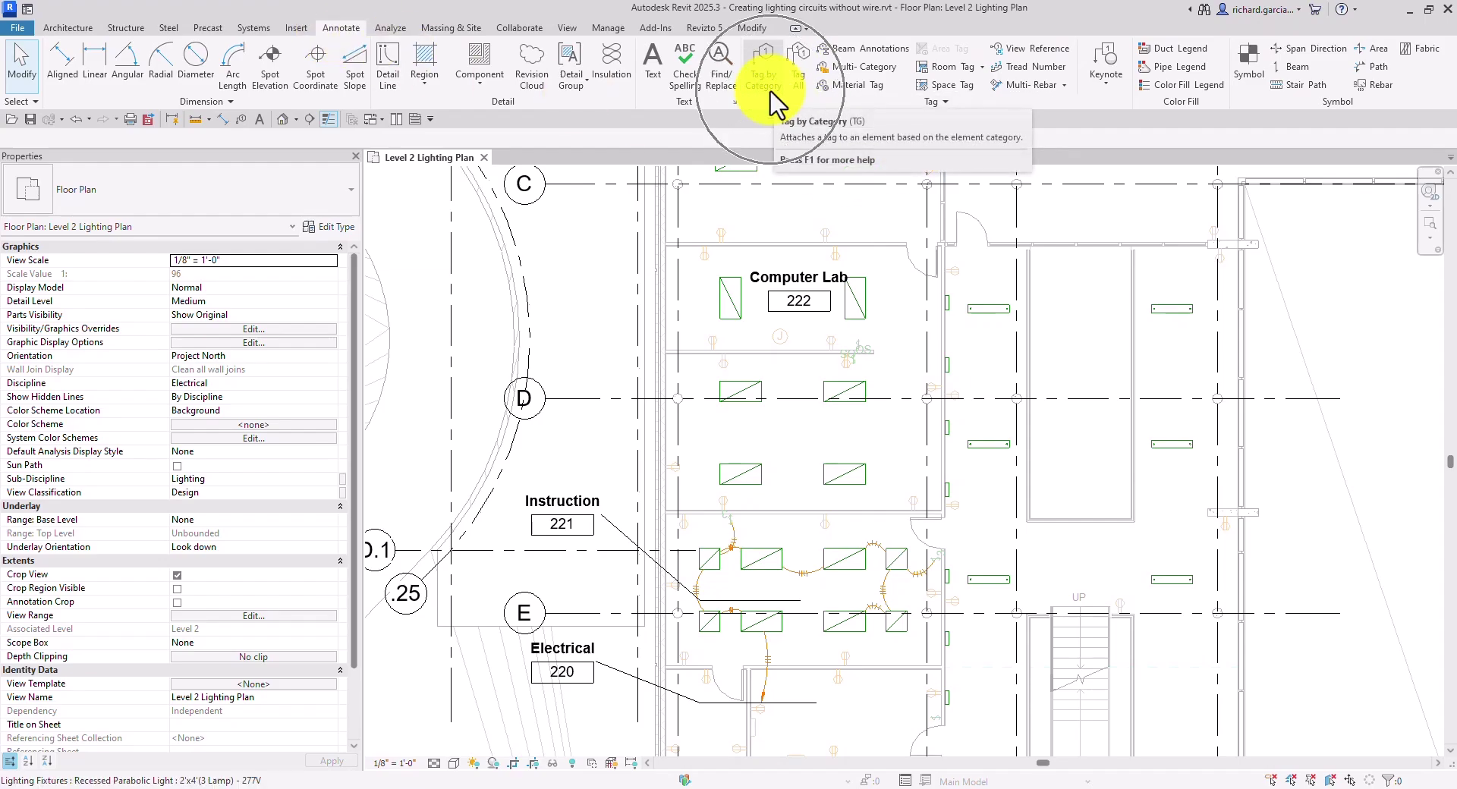
pyautogui.click(240, 120)
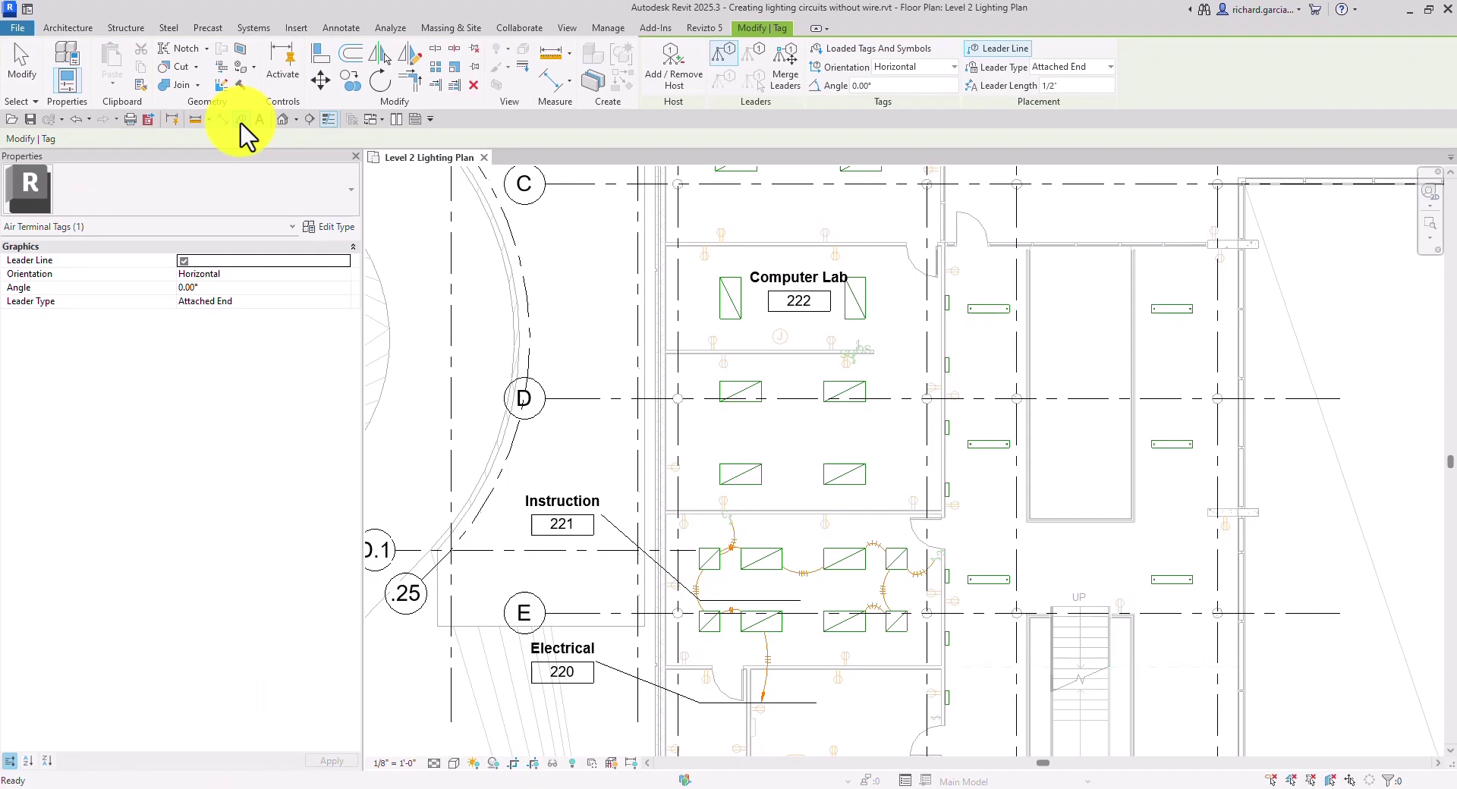
pyautogui.click(794, 232)
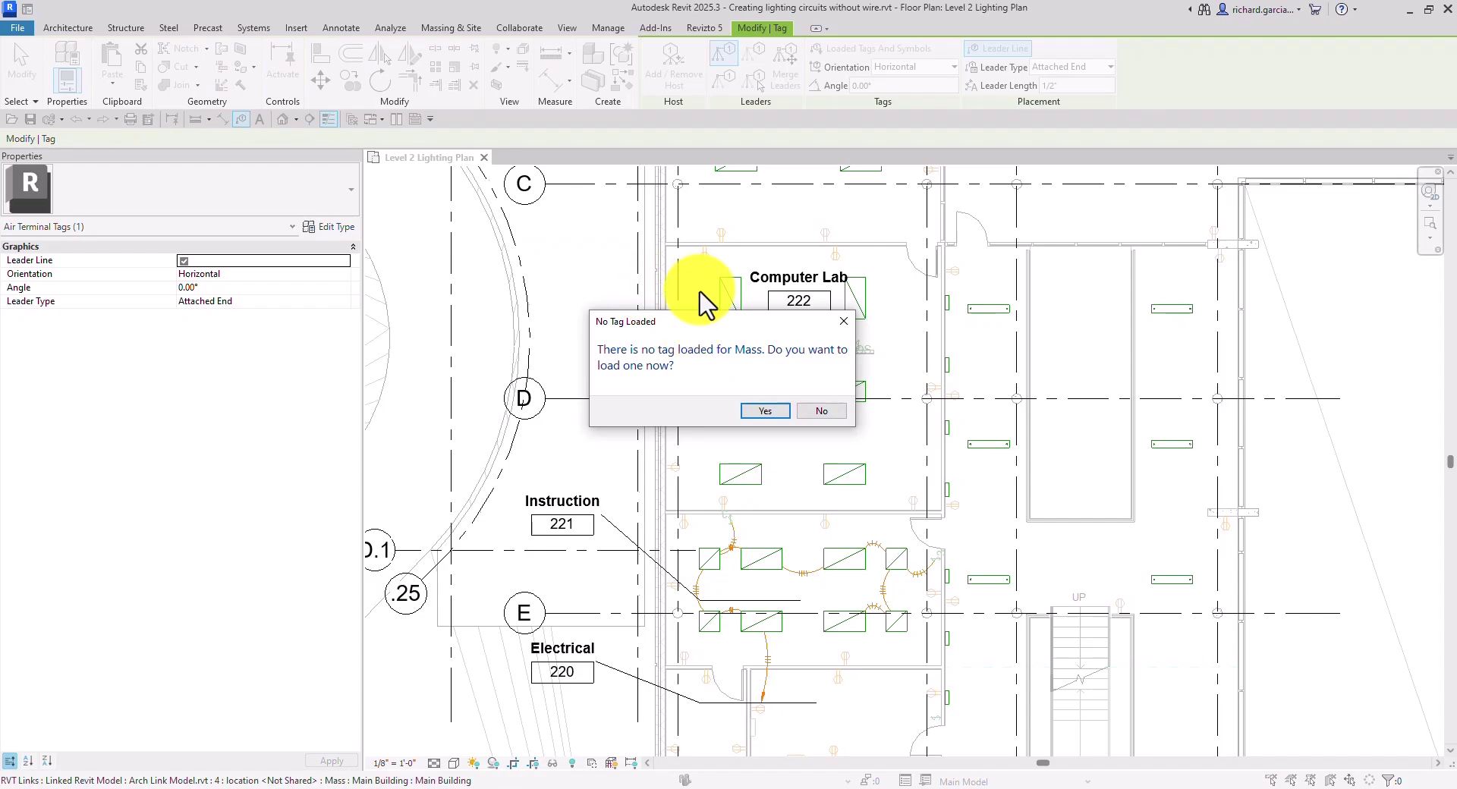
pyautogui.click(819, 414)
pyautogui.click(861, 391)
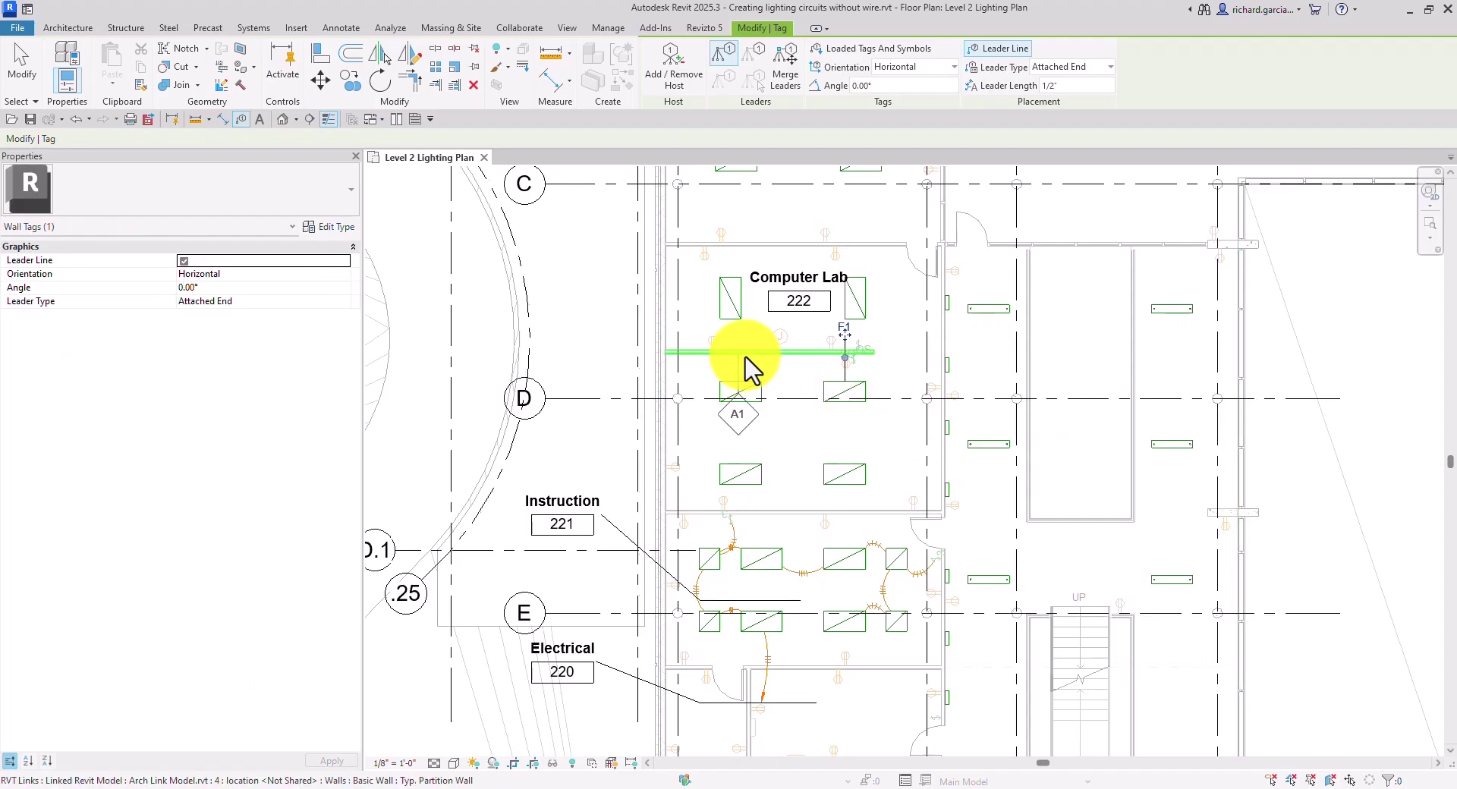
# - Choose Lighting Fixture Tag : Standard as the loaded tag for lighting fixtures and accept the tag settings
pyautogui.click(879, 52)
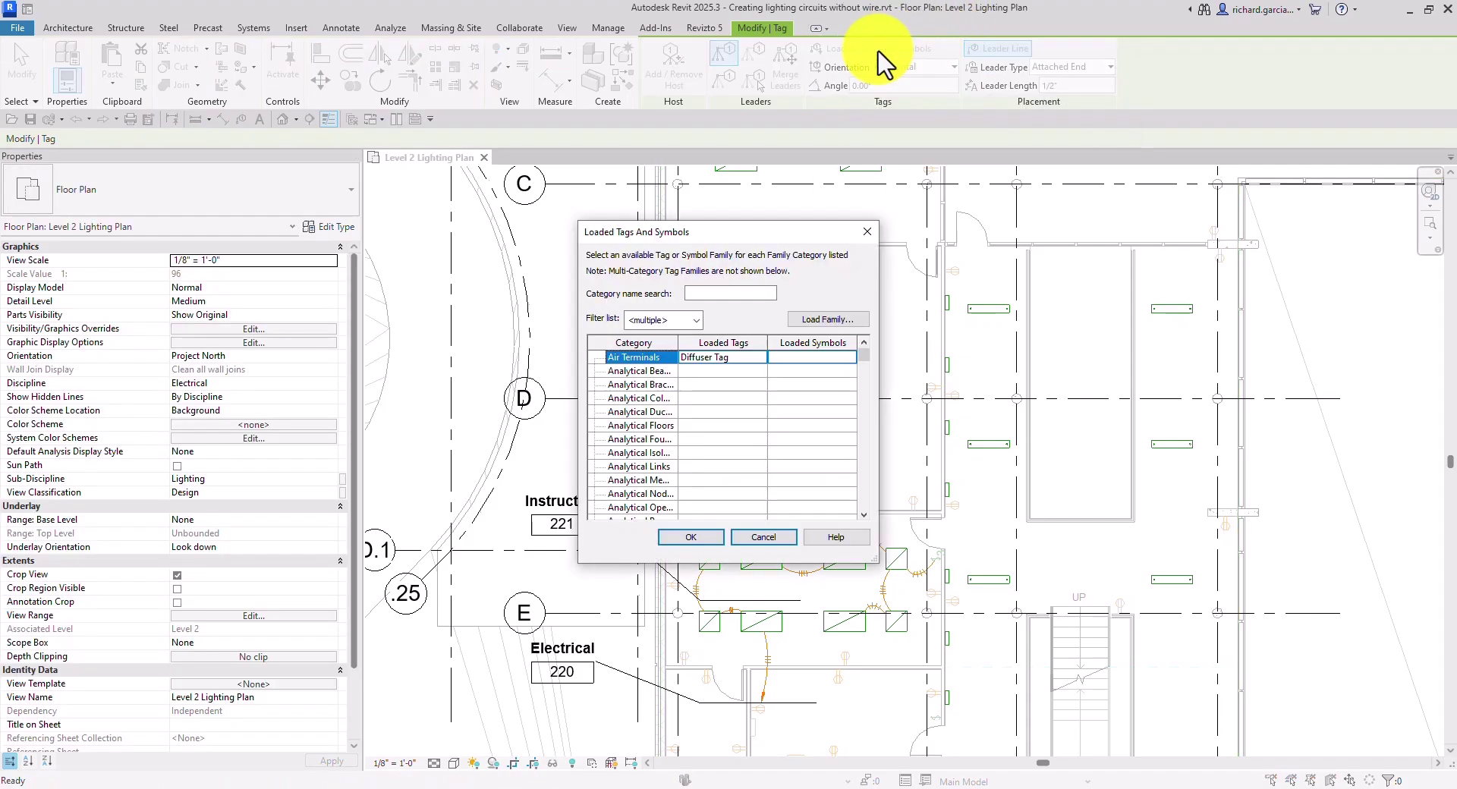
pyautogui.moveTo(866, 354); pyautogui.dragTo(862, 410)
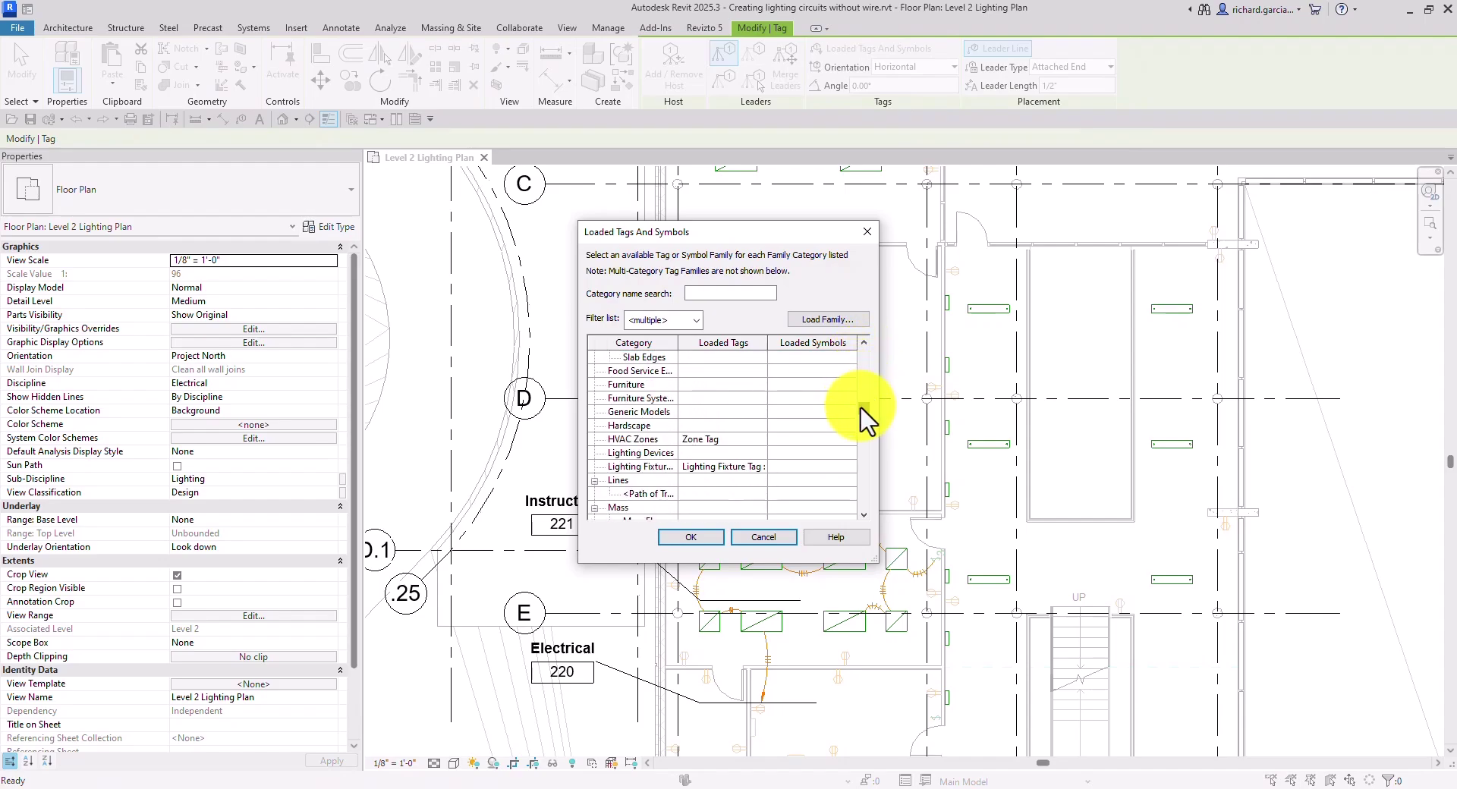
pyautogui.click(735, 467)
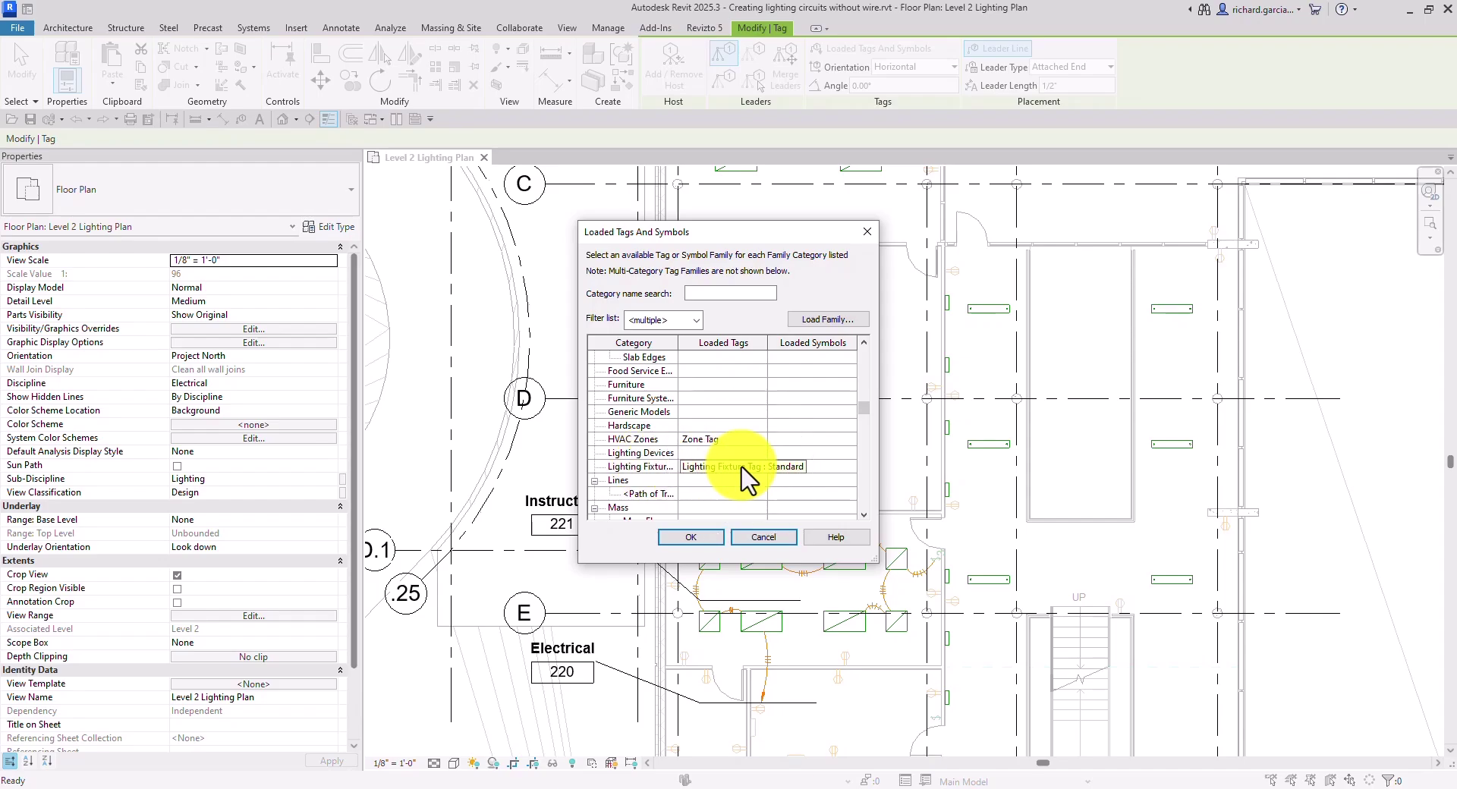
pyautogui.click(751, 467)
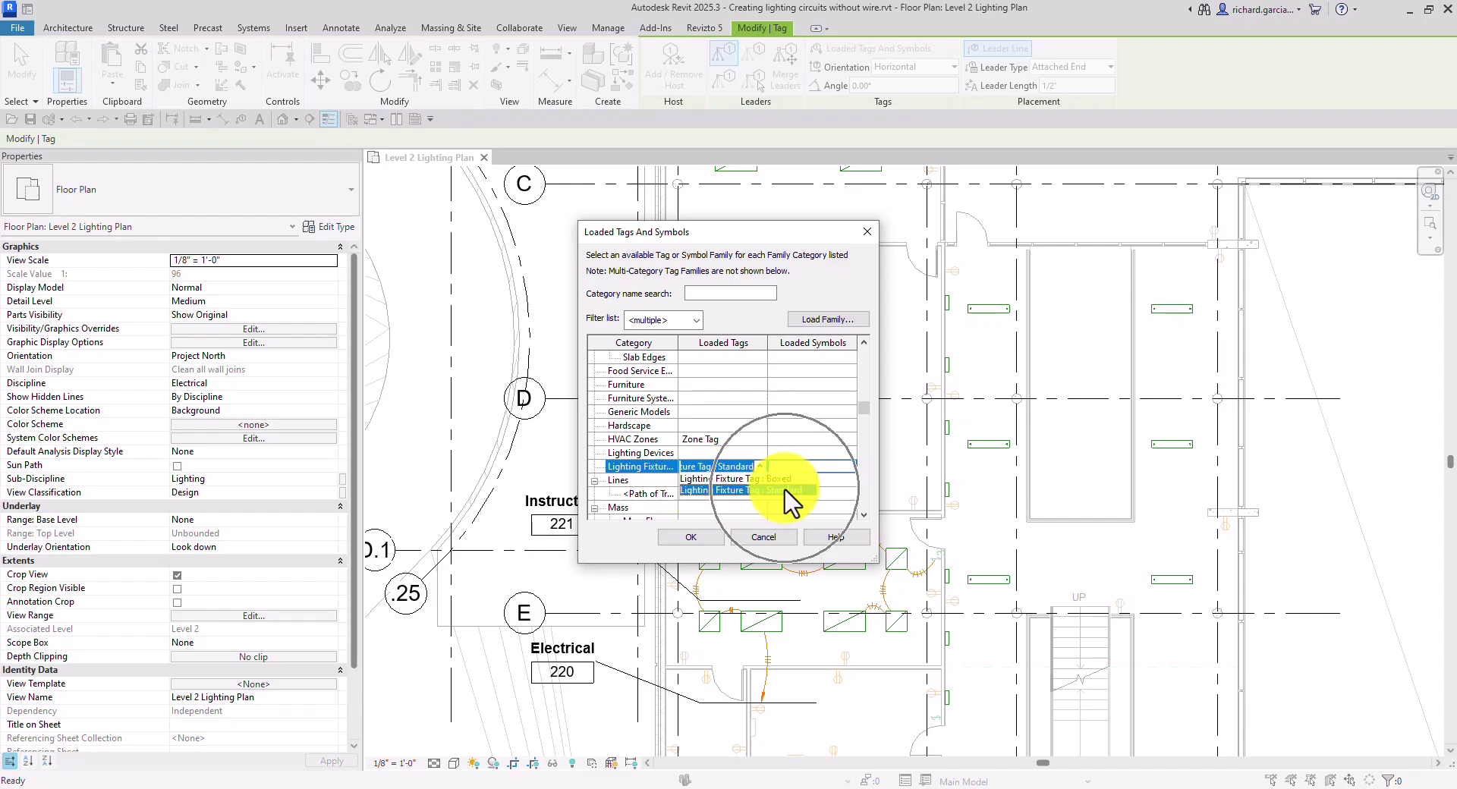
pyautogui.click(785, 491)
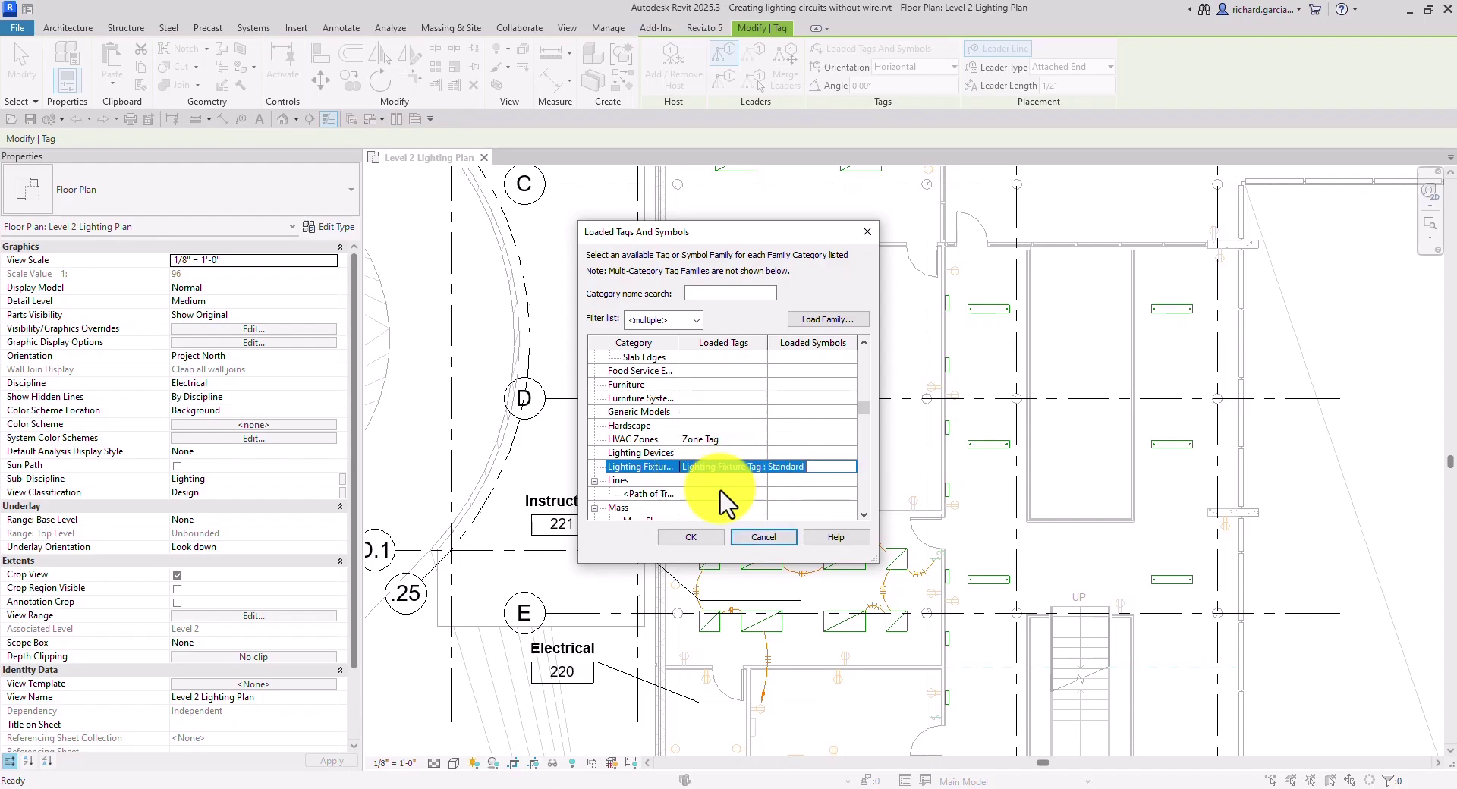
pyautogui.click(691, 536)
# - Turn off the leader line and tag all six recessed lights of the Computer Lab circuit
pyautogui.scroll(3, 812, 319)
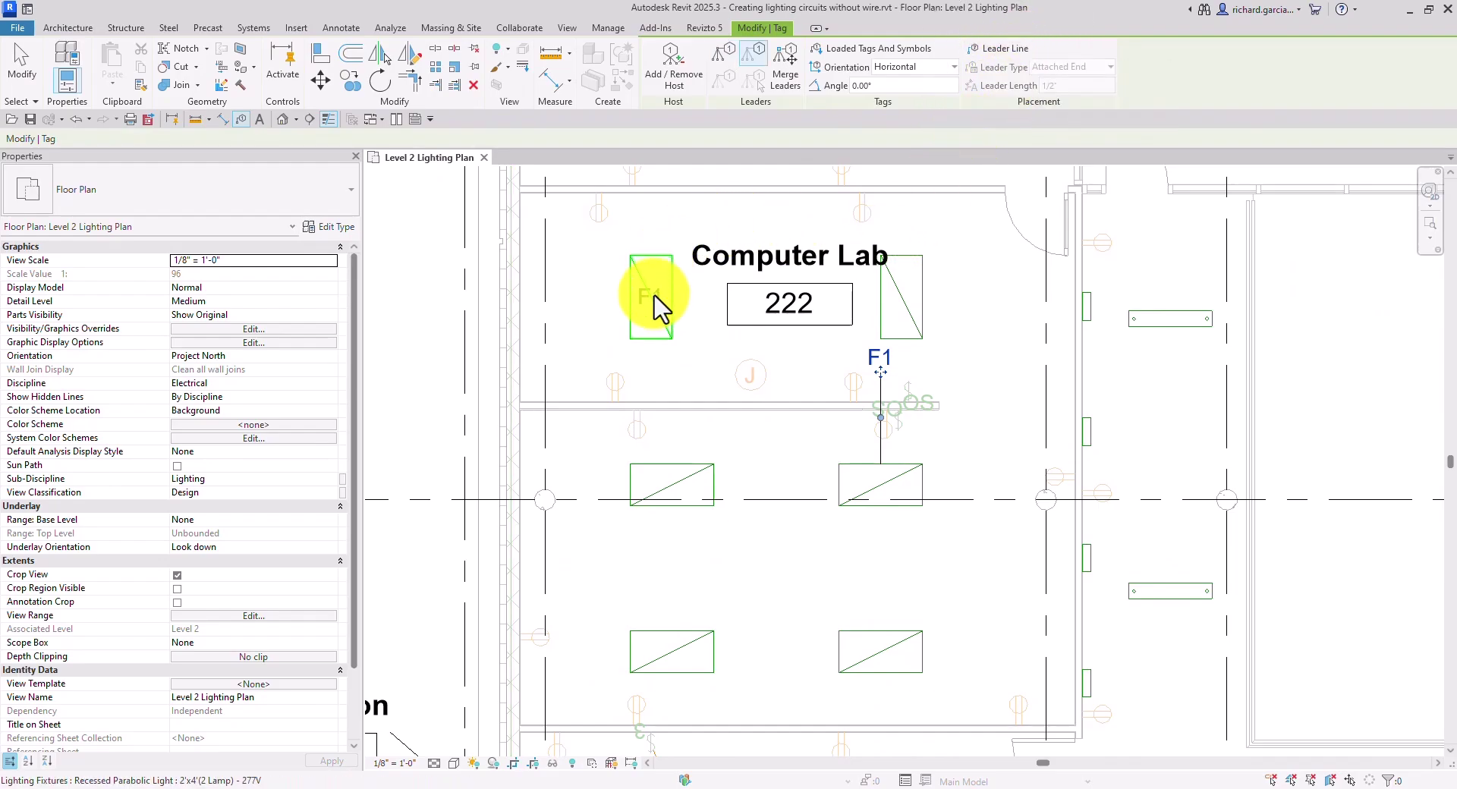
pyautogui.click(666, 332)
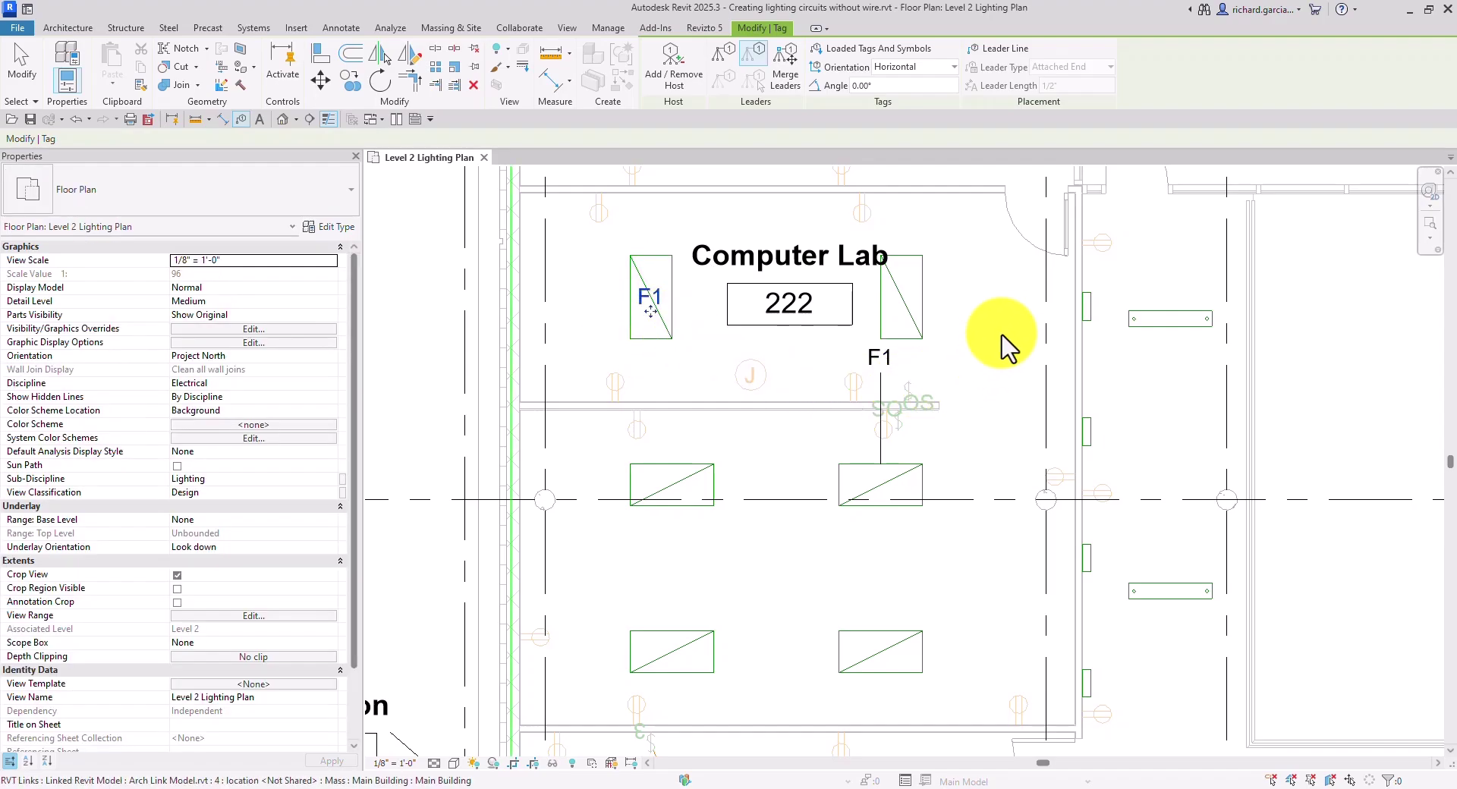
pyautogui.click(915, 317)
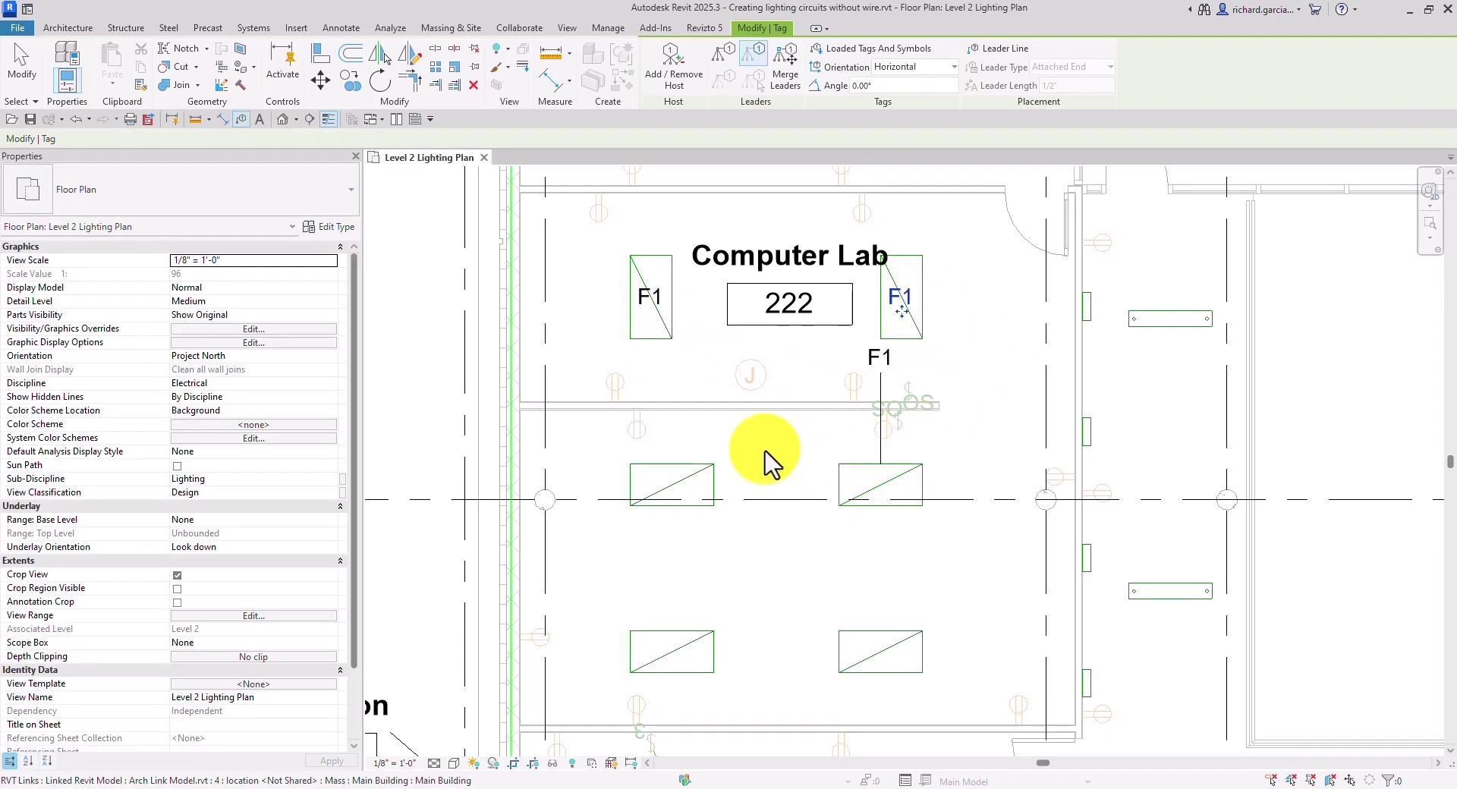
pyautogui.click(674, 488)
pyautogui.click(915, 486)
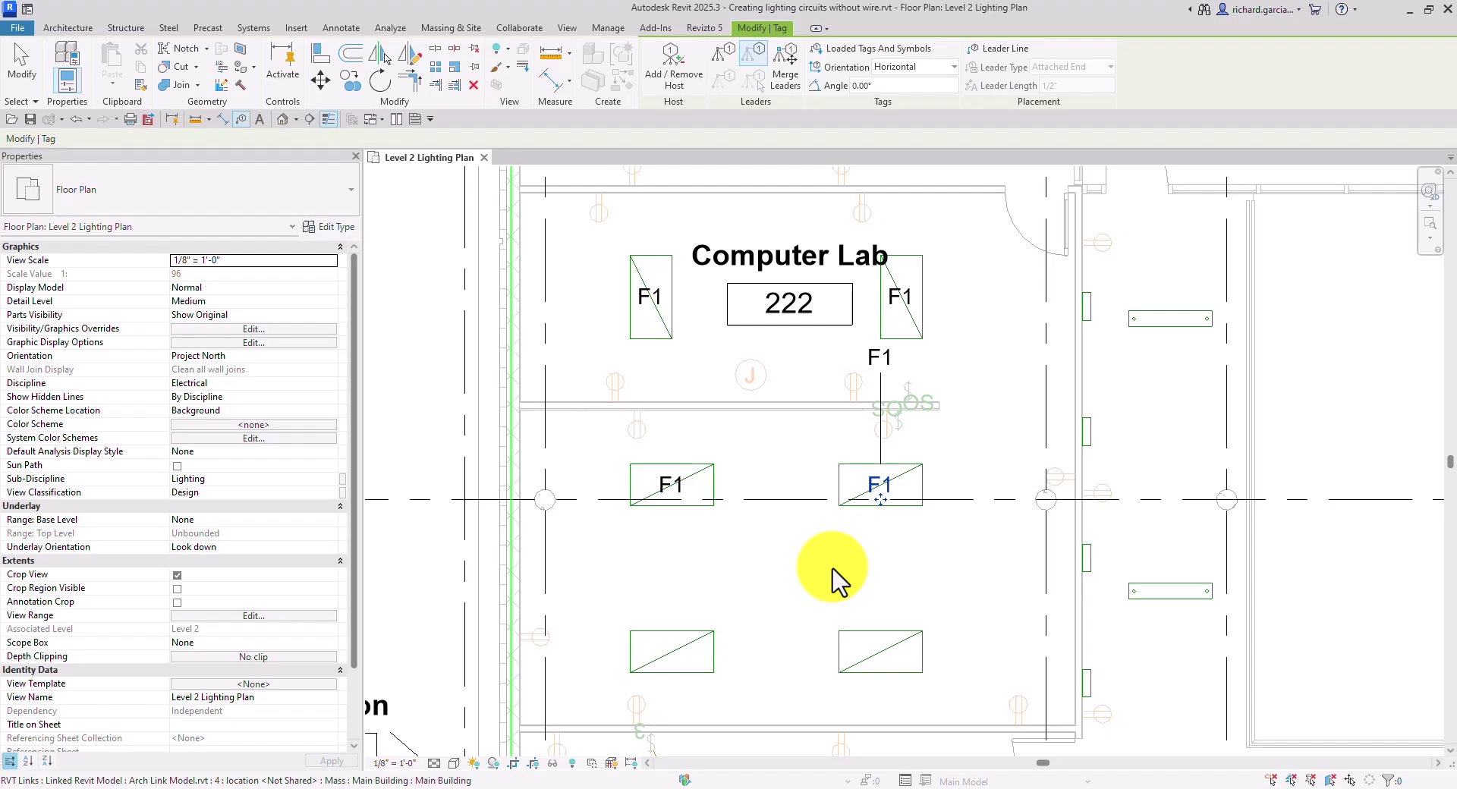
pyautogui.click(694, 651)
pyautogui.click(924, 652)
# - Tag the lighting panel on the interior wall of Electrical room 220 without a leader and end the tagging
pyautogui.scroll(-3, 950, 569)
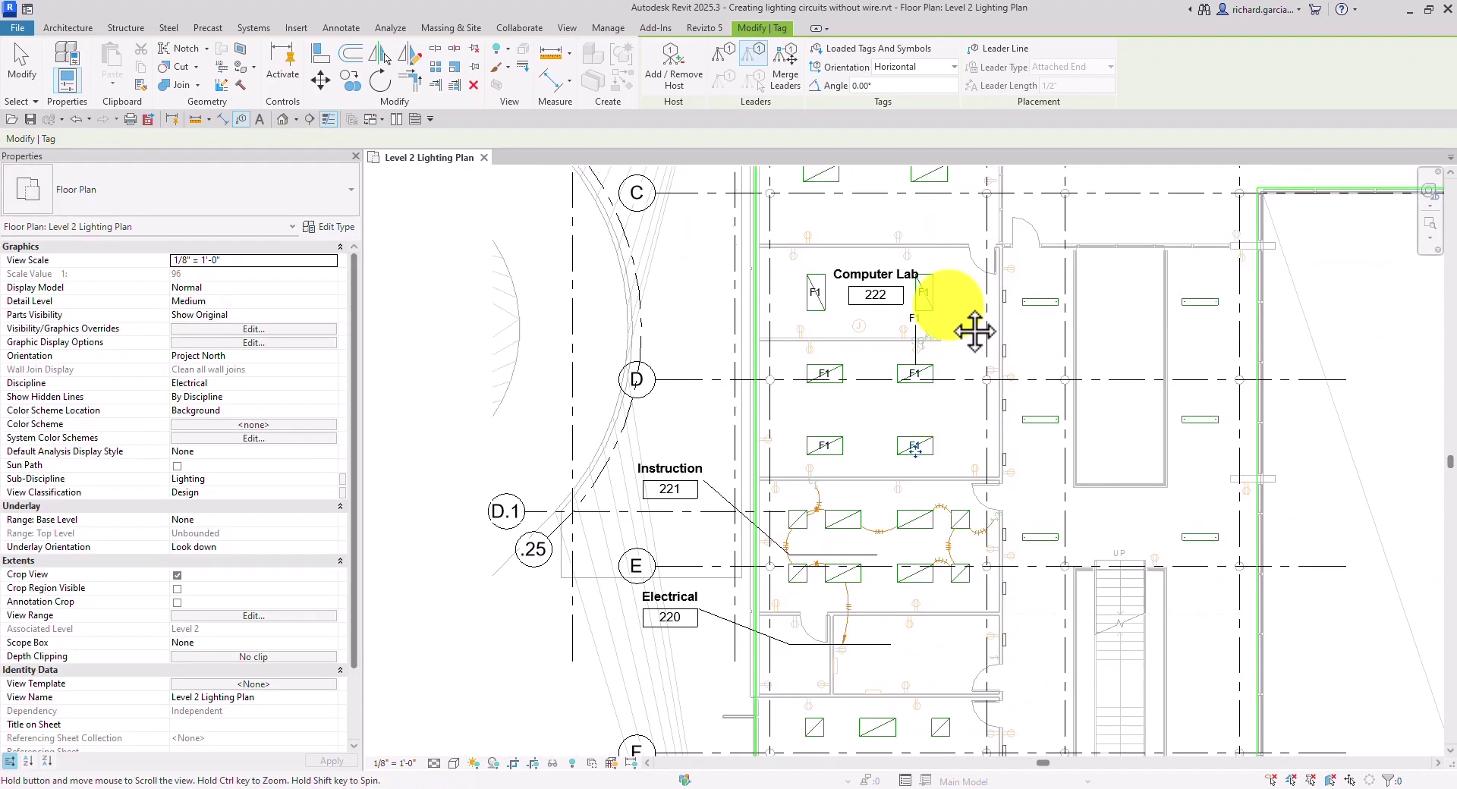
pyautogui.moveTo(954, 308); pyautogui.dragTo(922, 387, button='middle')
pyautogui.moveTo(862, 546); pyautogui.dragTo(852, 390, button='middle')
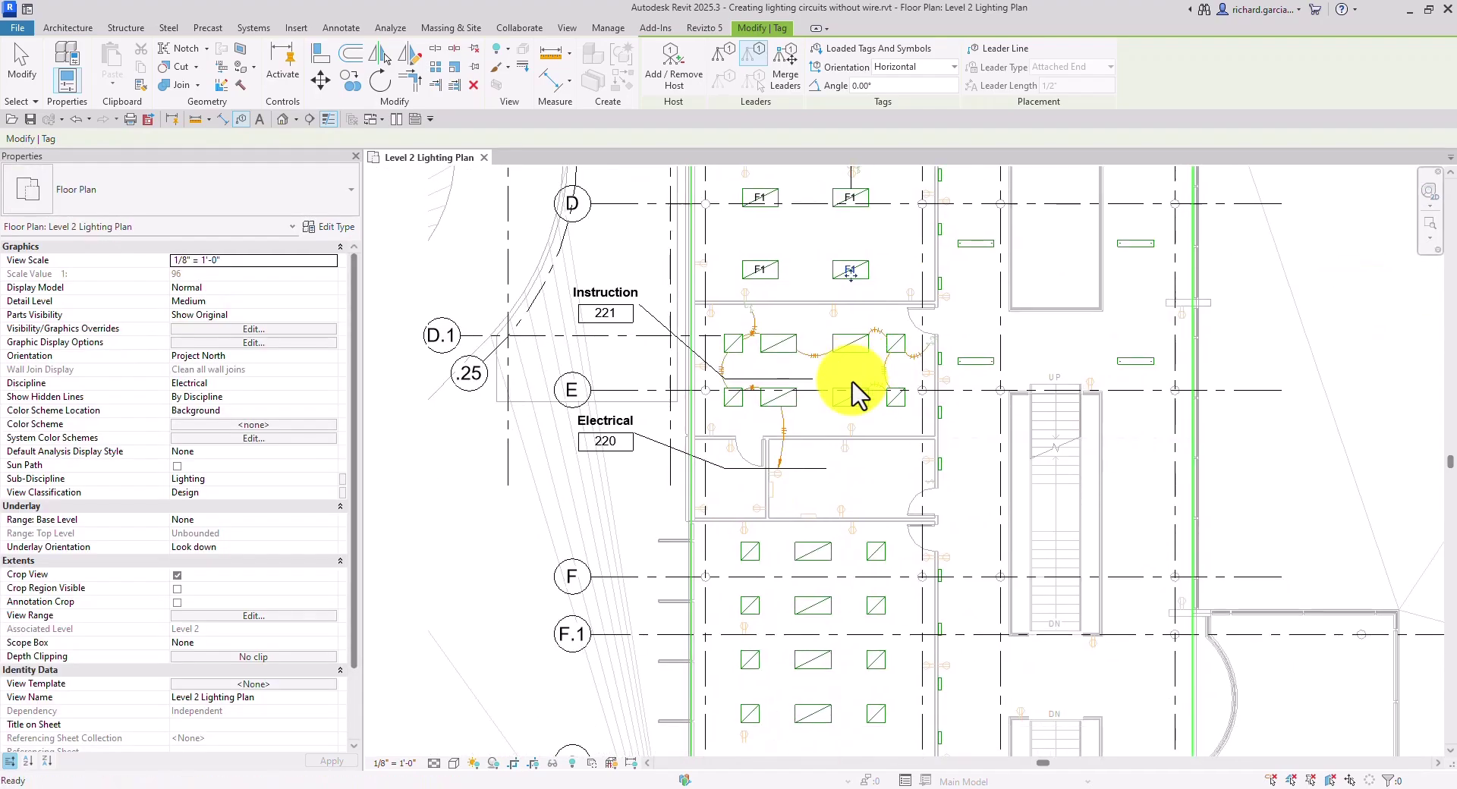
pyautogui.scroll(4, 813, 448)
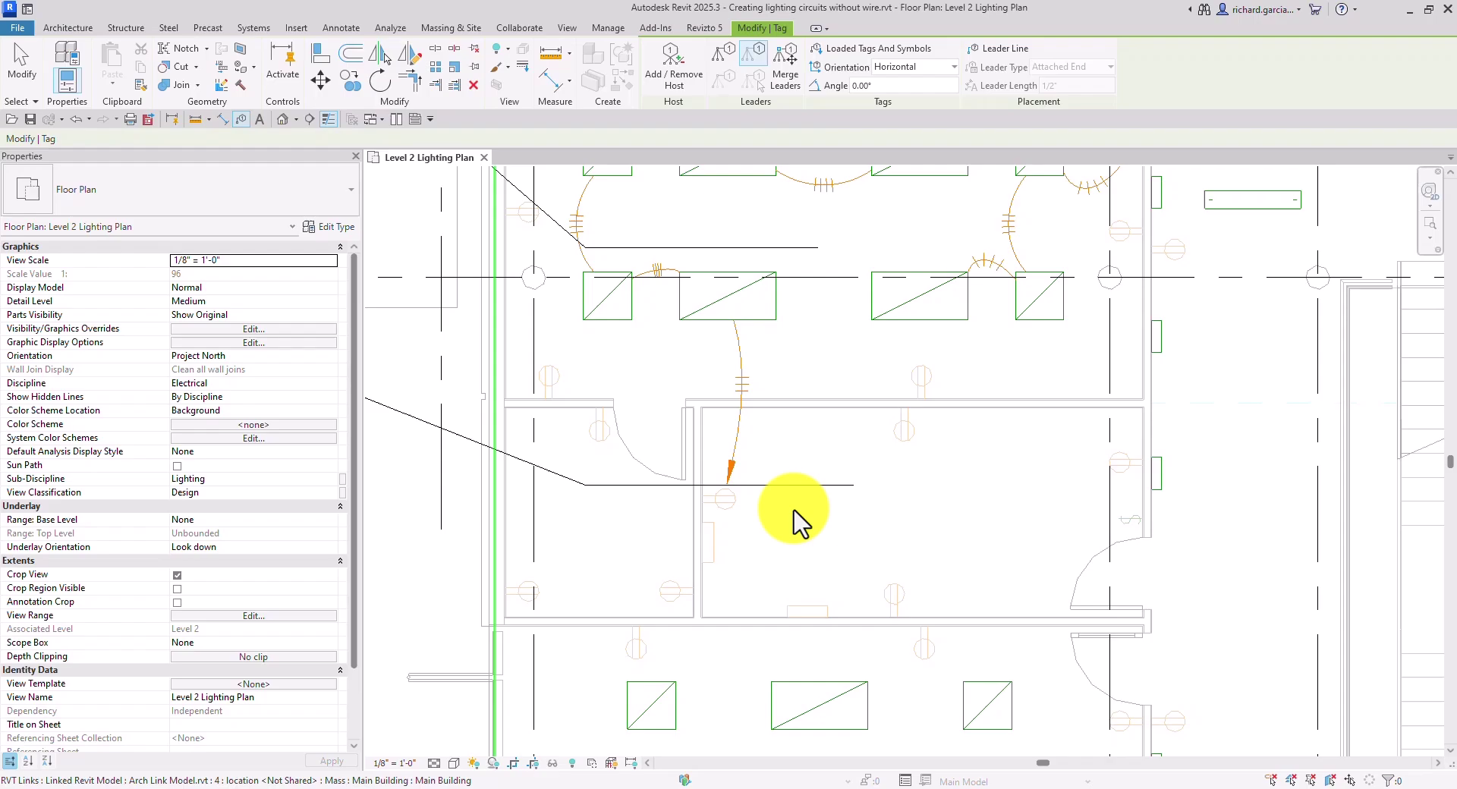
pyautogui.click(716, 550)
pyautogui.scroll(-3, 829, 516)
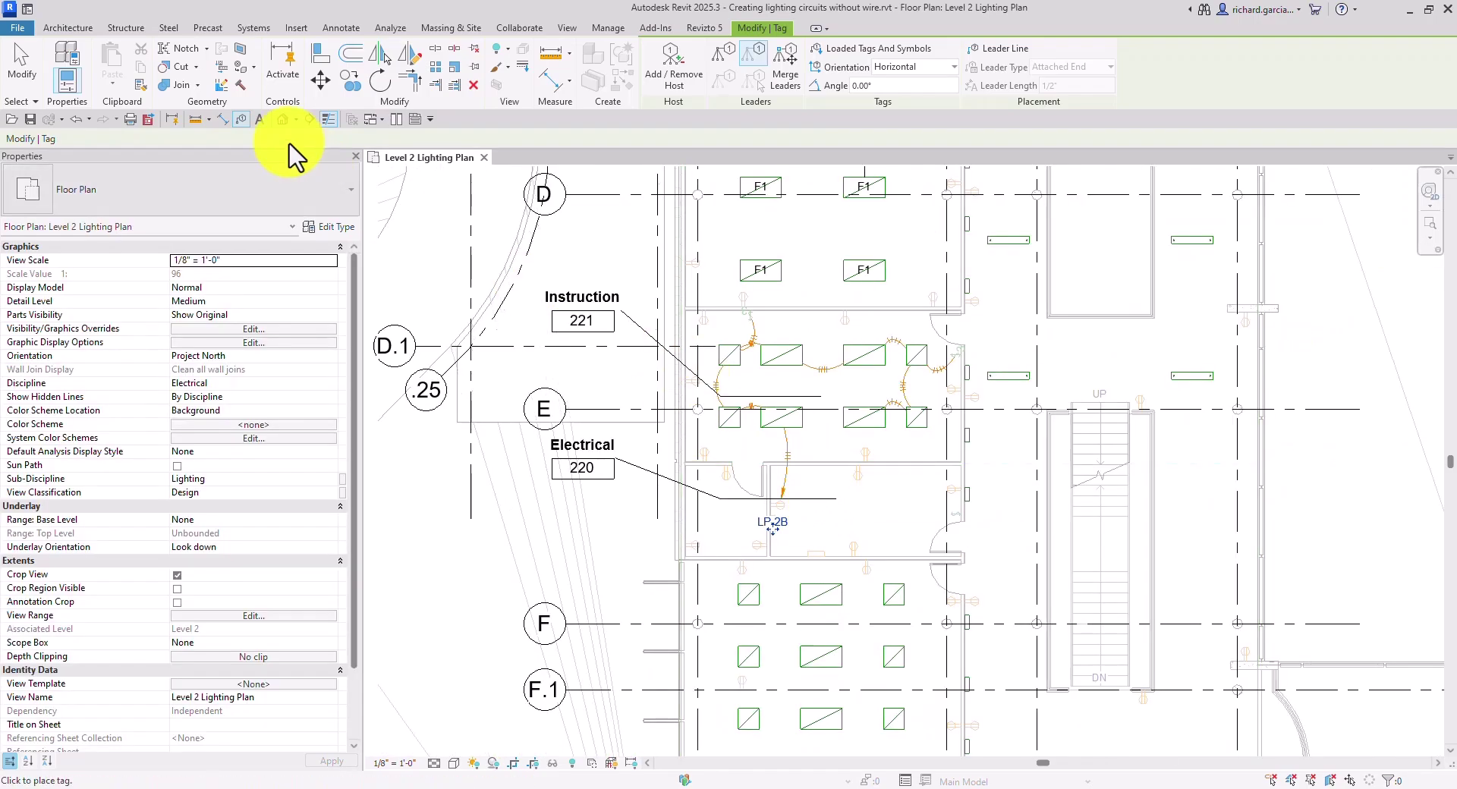
pyautogui.click(23, 70)
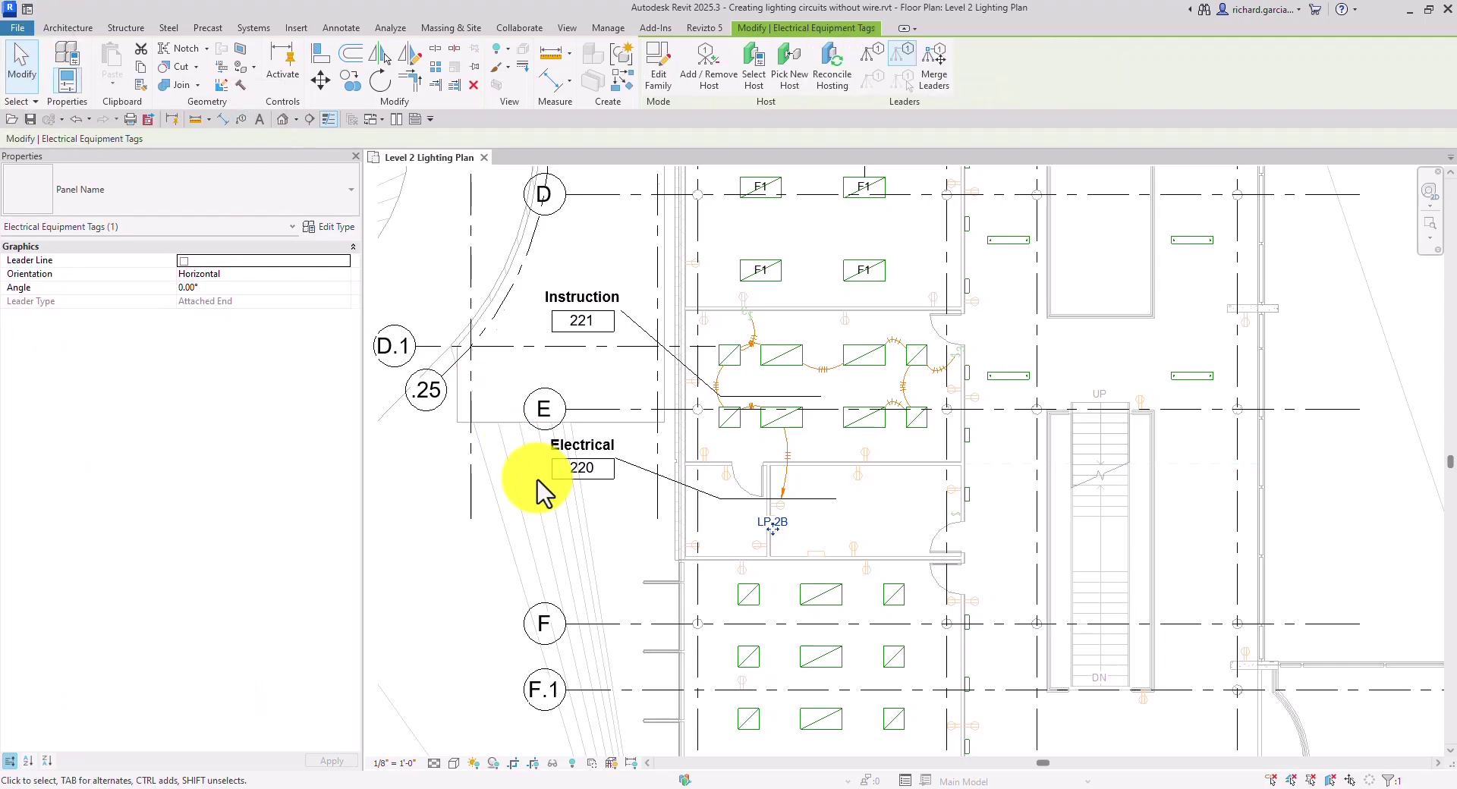
# - Move the panel tag to the right so it sits clear of the wall, inside the electrical room
pyautogui.scroll(6, 768, 539)
pyautogui.scroll(1, 768, 540)
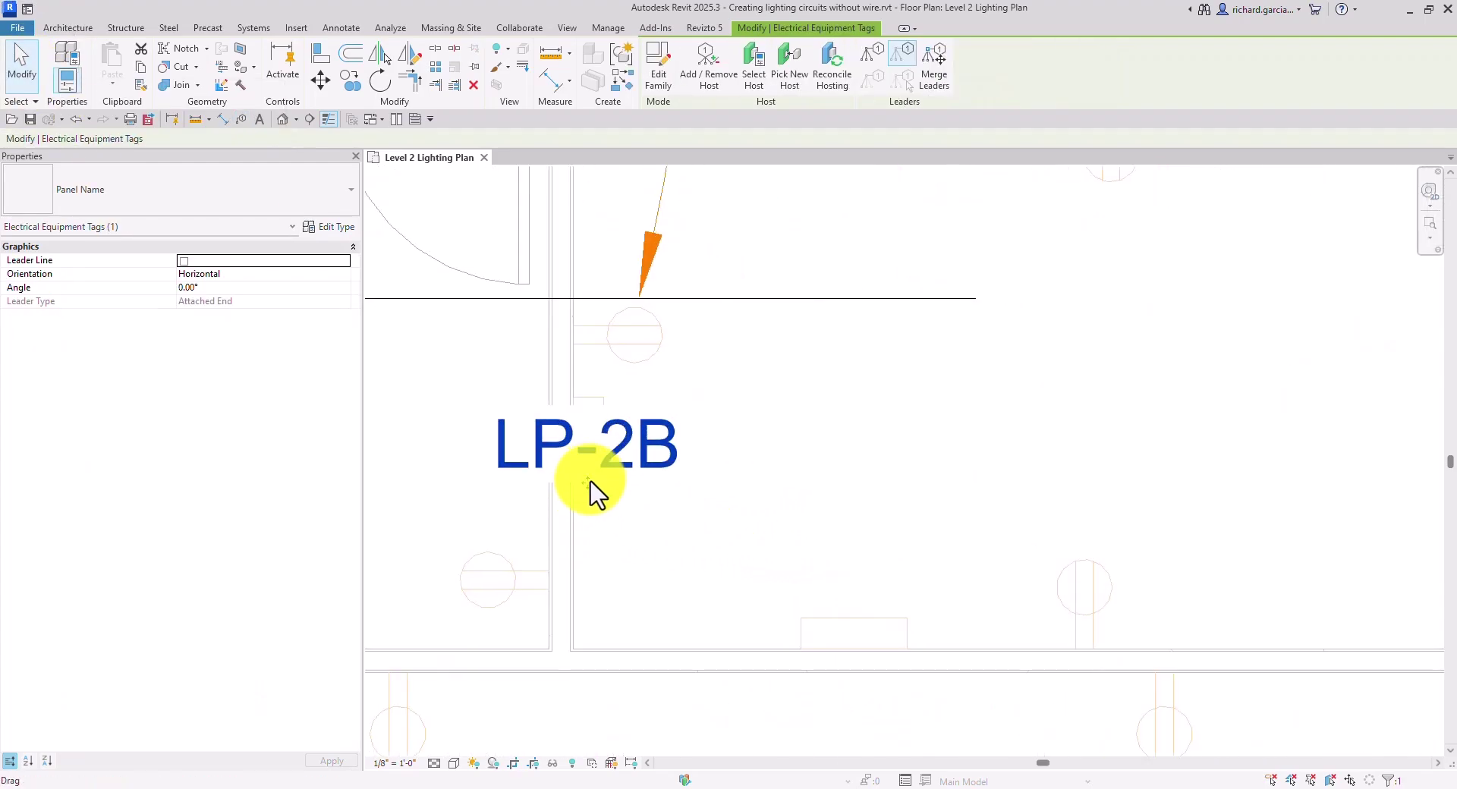
pyautogui.moveTo(589, 487); pyautogui.dragTo(717, 497)
pyautogui.scroll(-7, 842, 475)
# - Delete the redundant F1 tag with the leader above the partition in Computer Lab 222
pyautogui.moveTo(914, 353); pyautogui.dragTo(878, 709, button='middle')
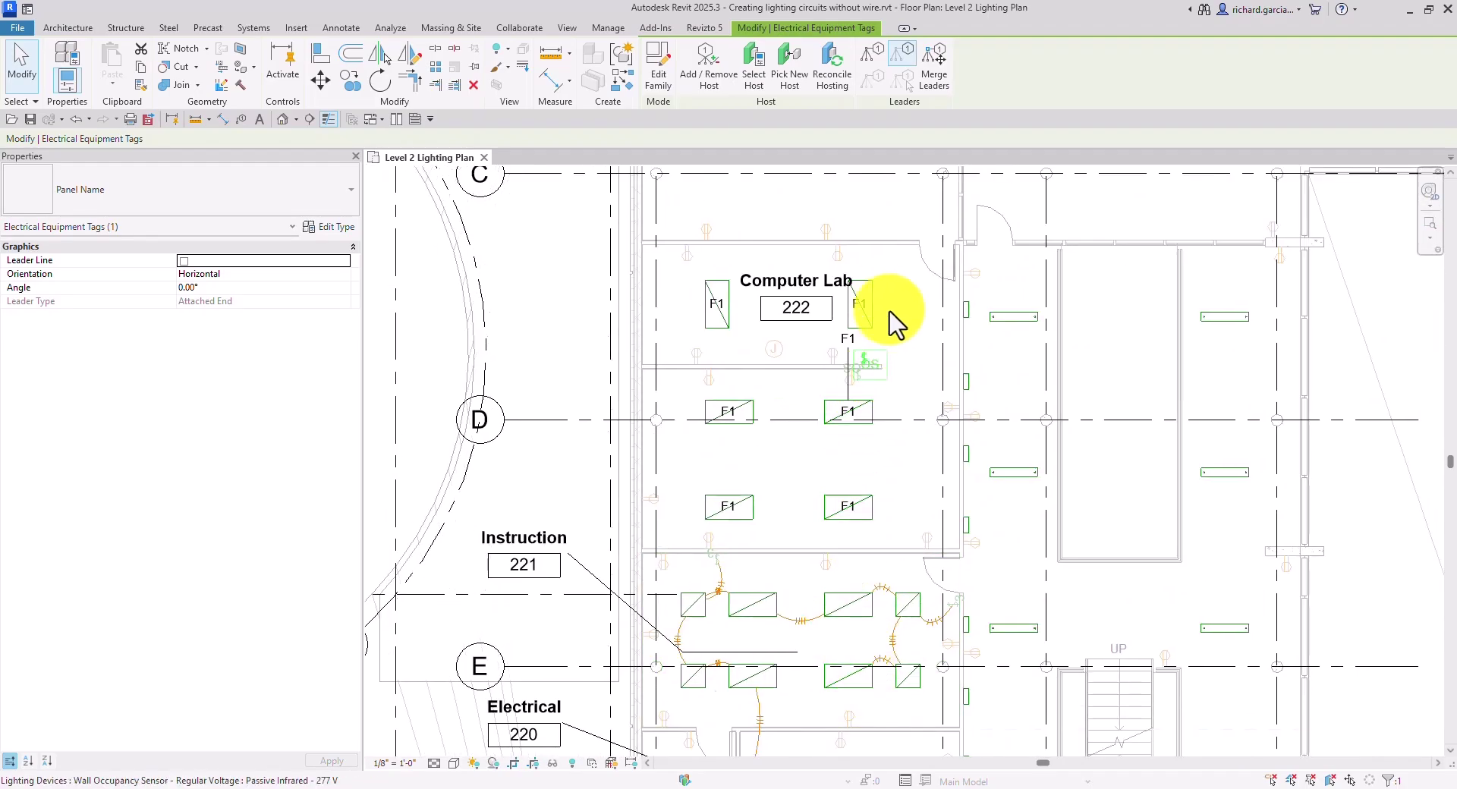
pyautogui.scroll(3, 881, 334)
pyautogui.scroll(3, 827, 379)
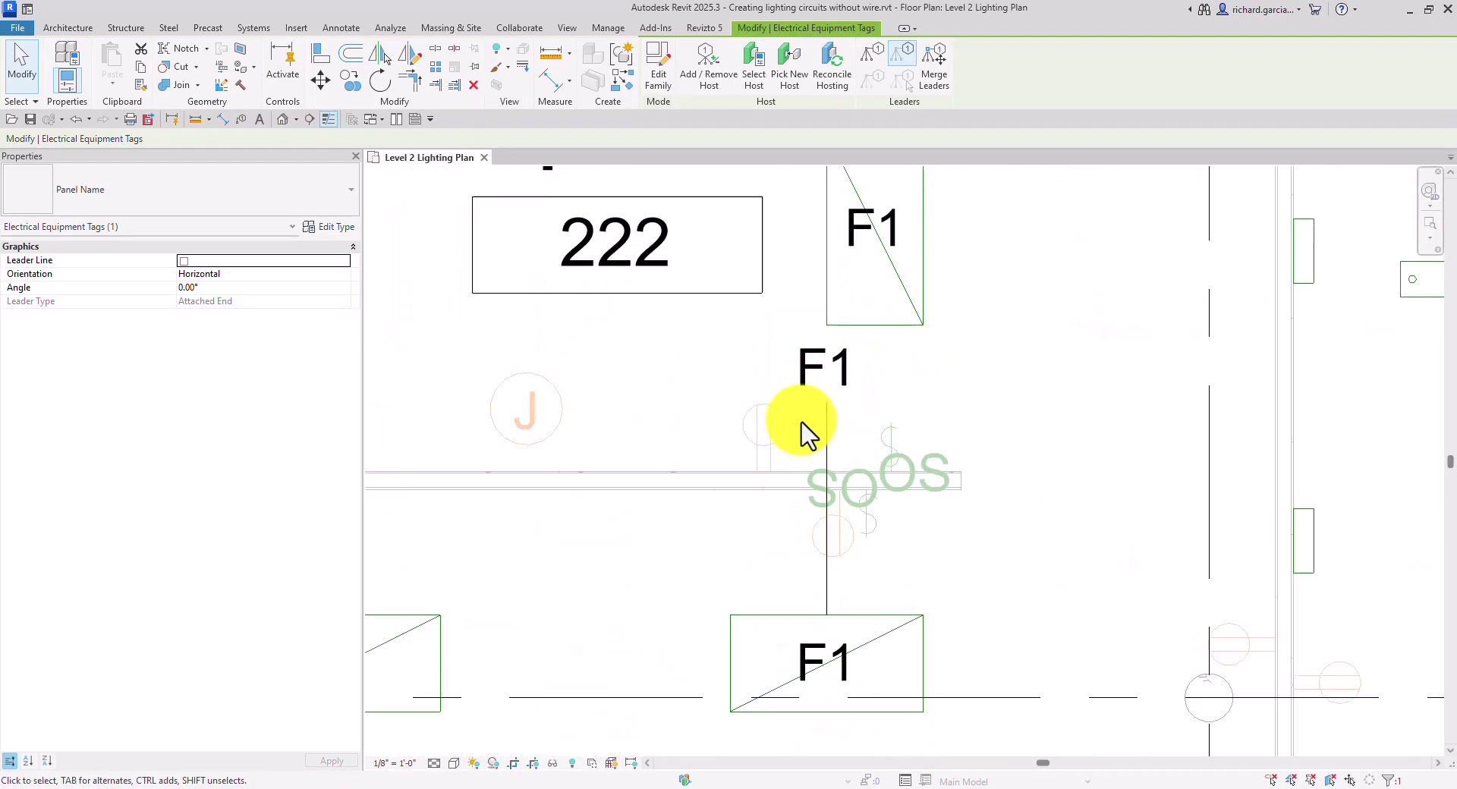
pyautogui.click(830, 410)
pyautogui.press('Escape')
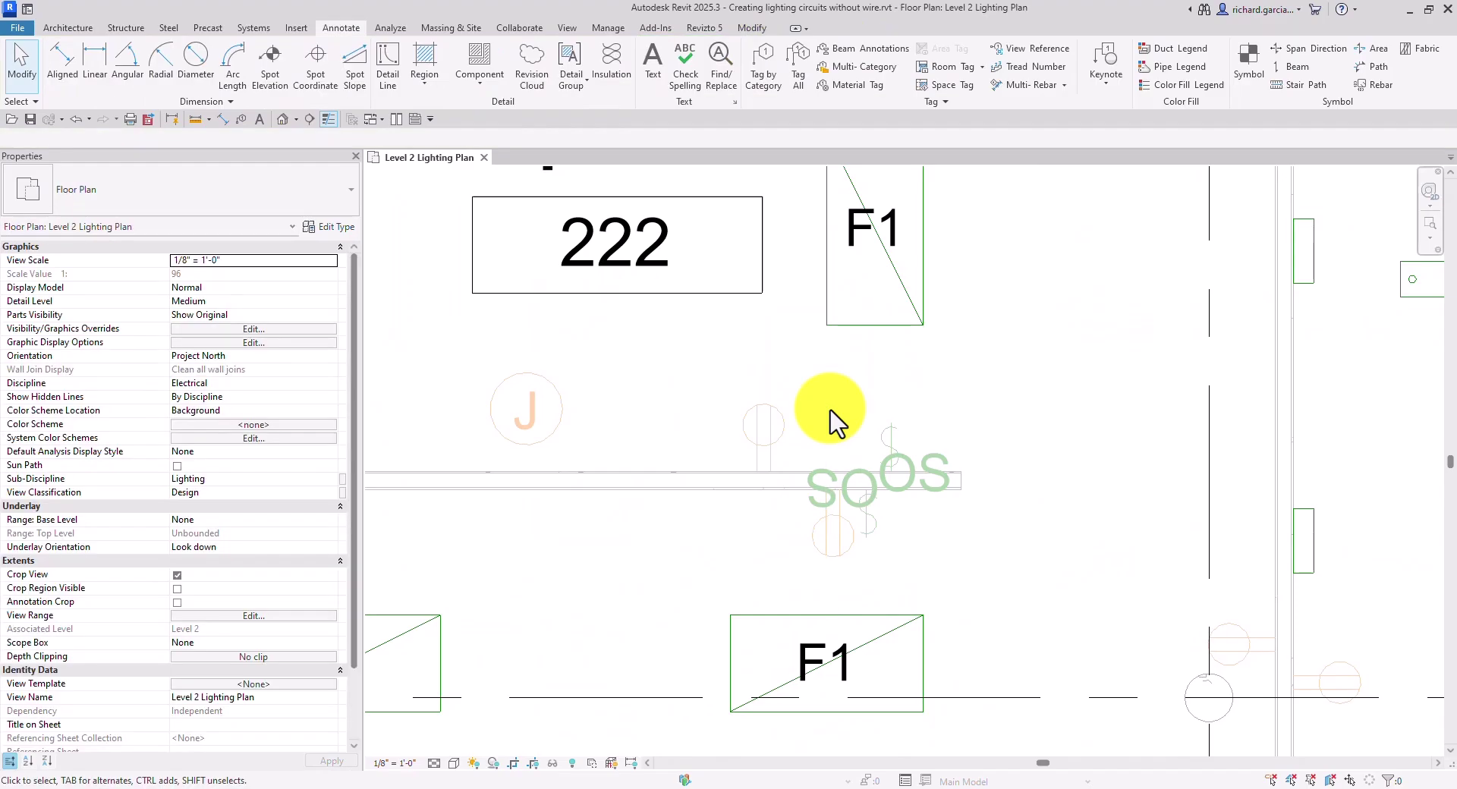
# - Examine the Type Mark in the type properties of the upper-left Computer Lab light, compare it with the tag, and deselect the light
pyautogui.scroll(-3, 834, 419)
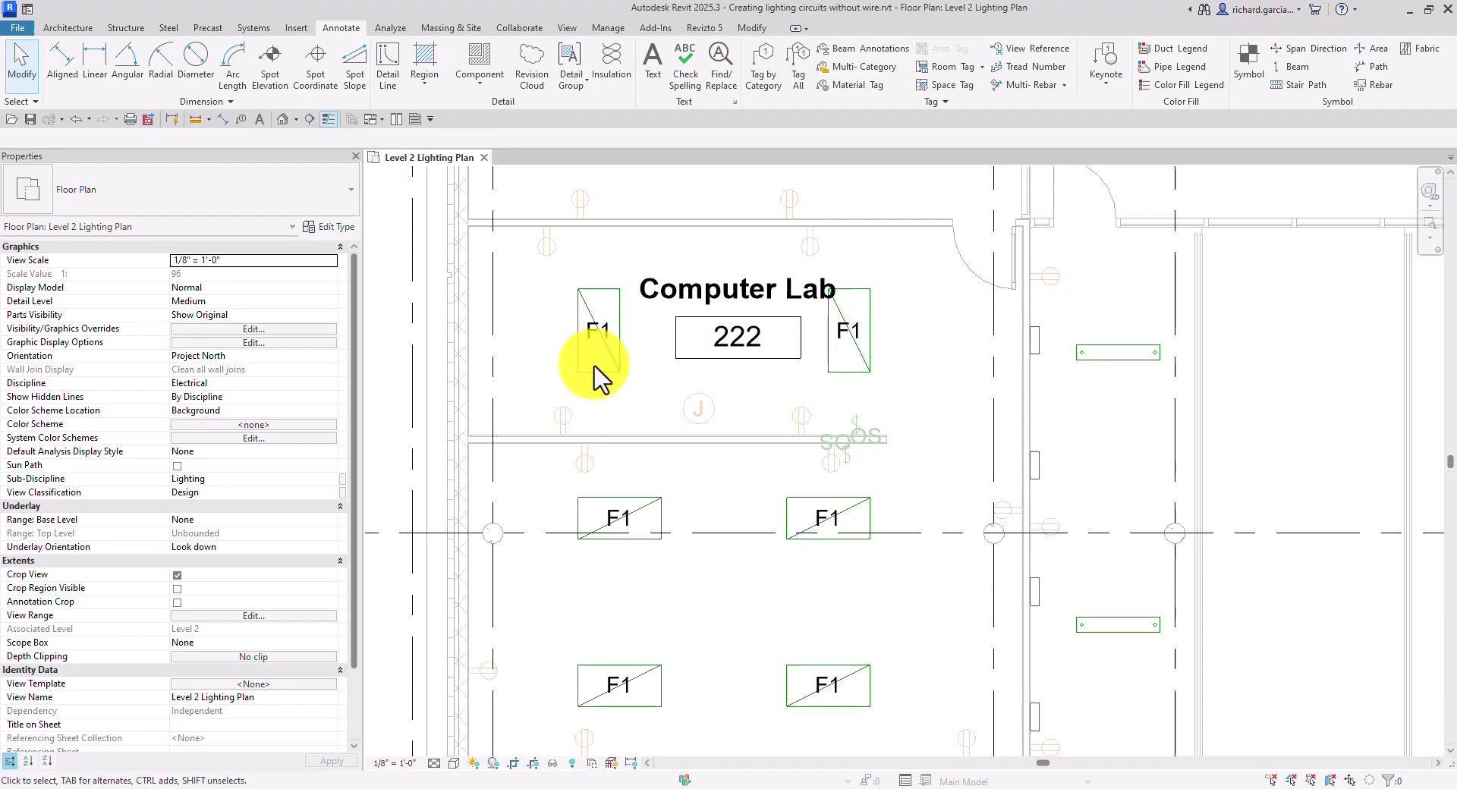
pyautogui.scroll(3, 600, 314)
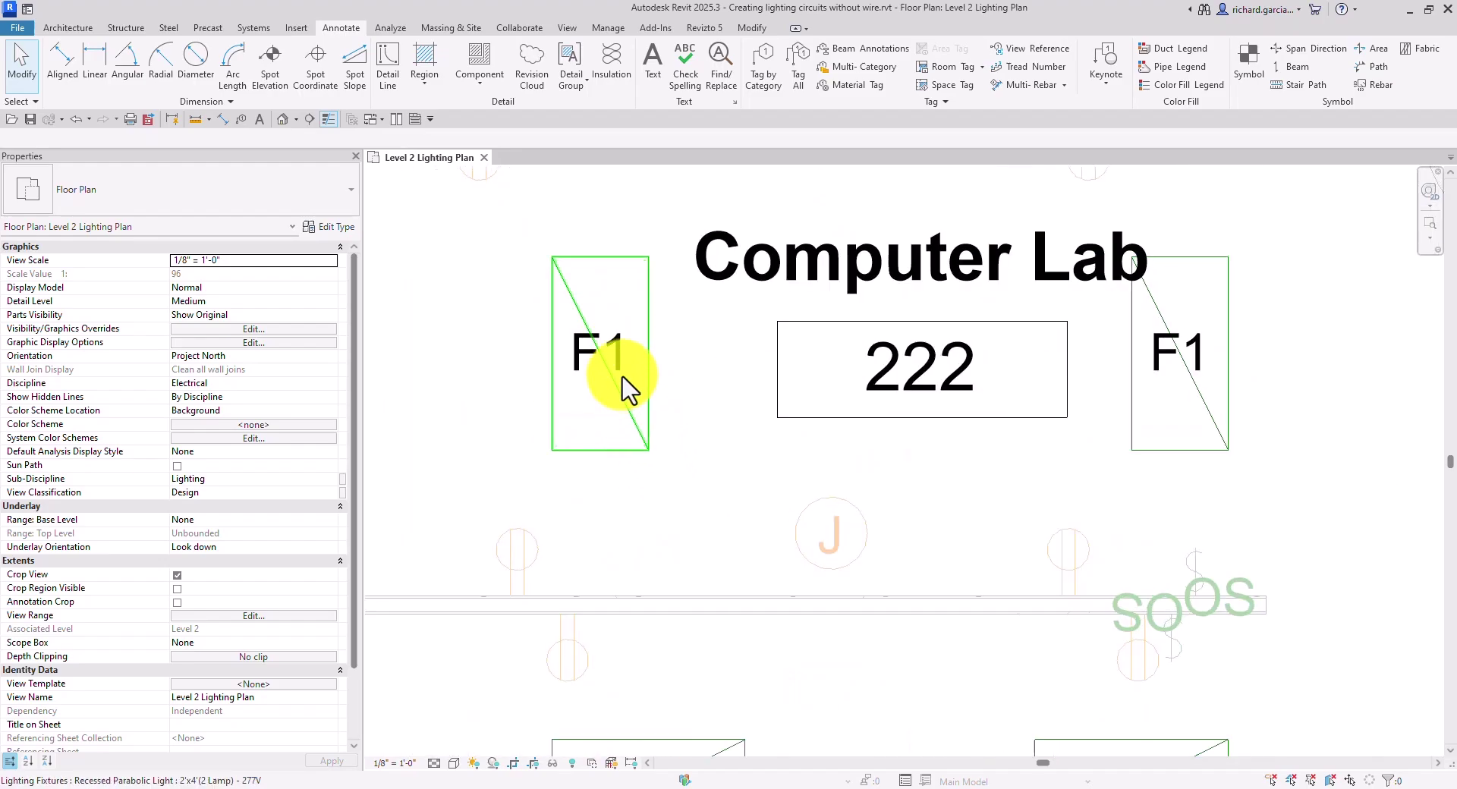
pyautogui.click(650, 456)
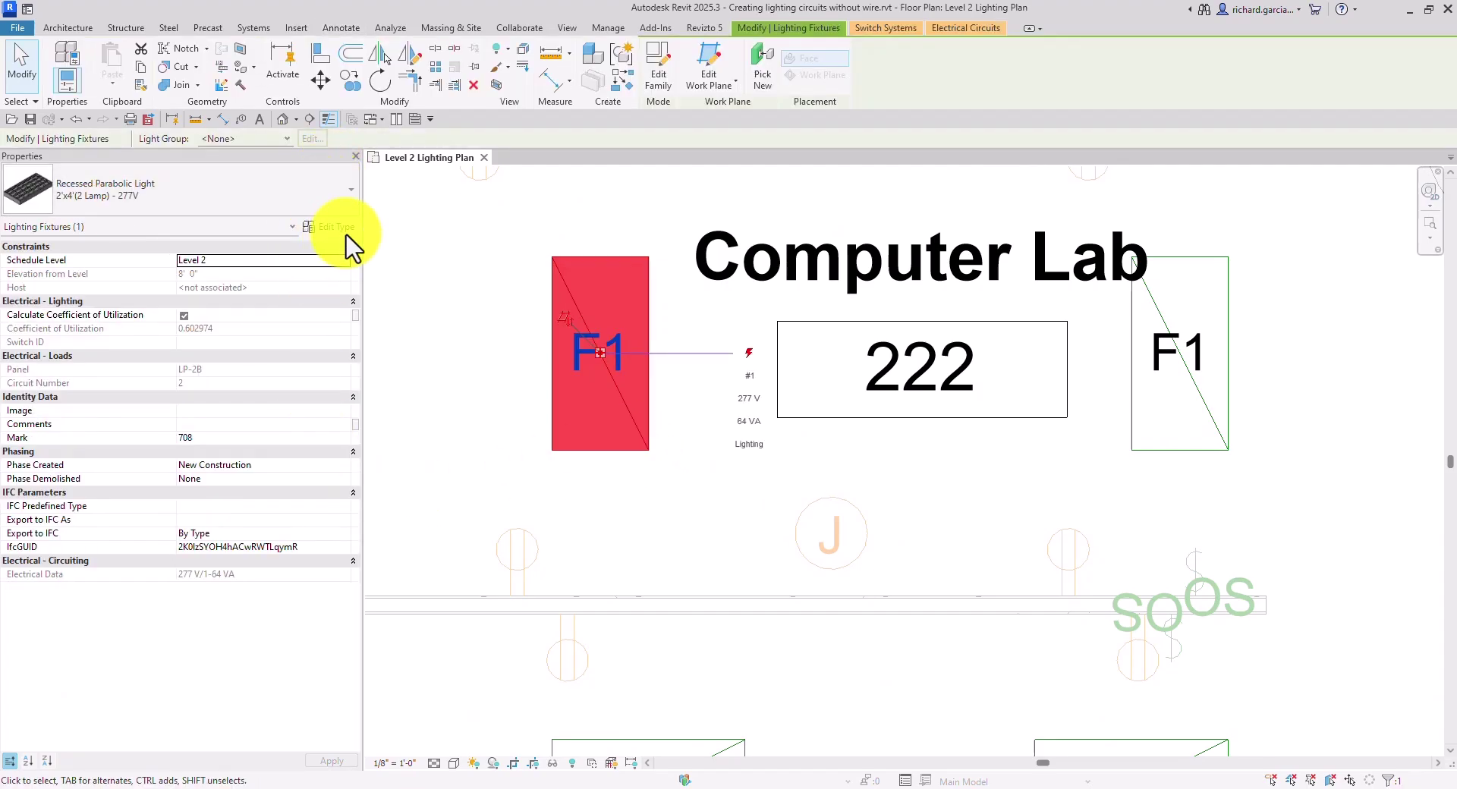
pyautogui.click(346, 229)
pyautogui.scroll(-4, 423, 567)
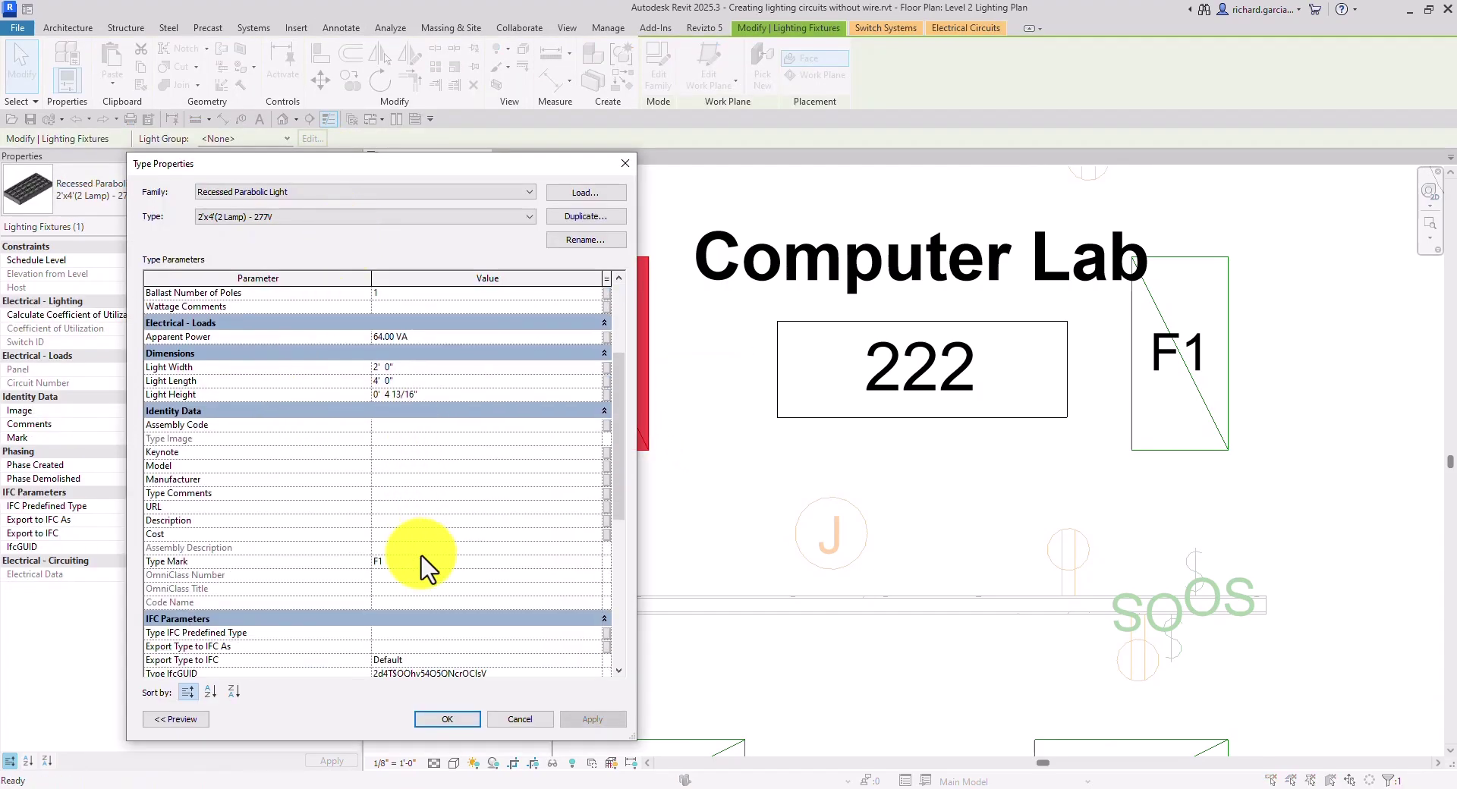
pyautogui.click(388, 567)
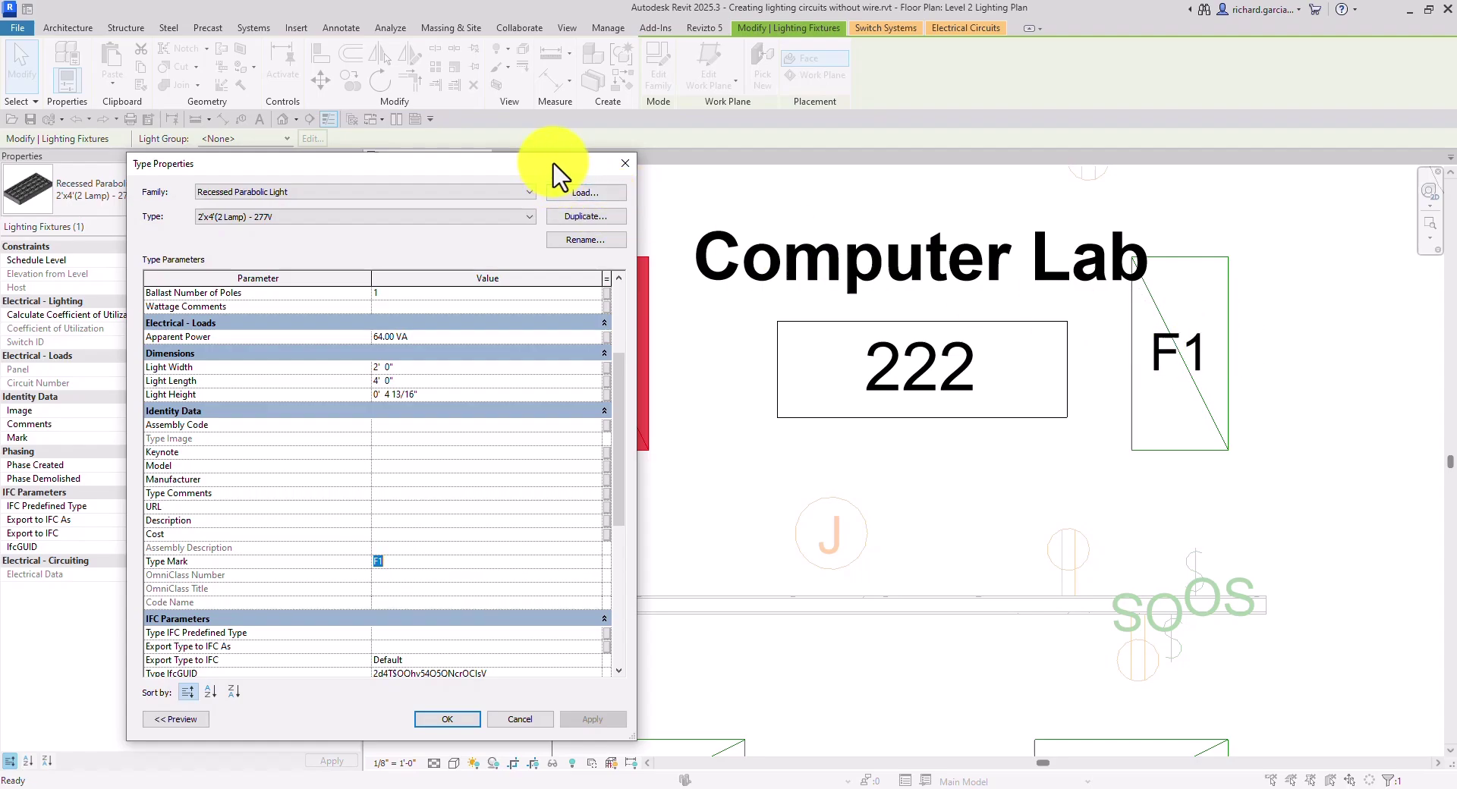
pyautogui.moveTo(559, 164); pyautogui.dragTo(414, 149)
pyautogui.click(603, 352)
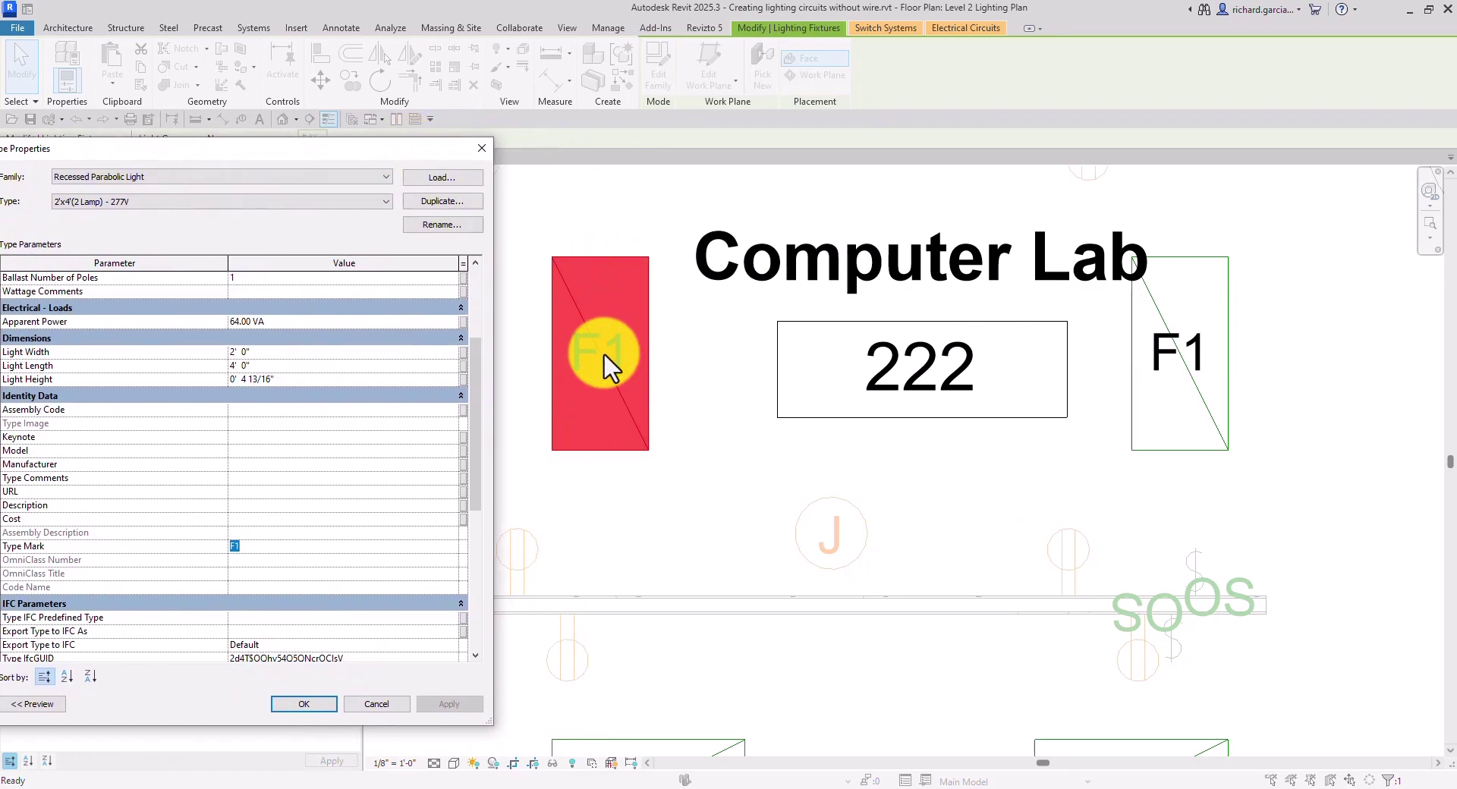
pyautogui.moveTo(375, 149); pyautogui.dragTo(503, 87)
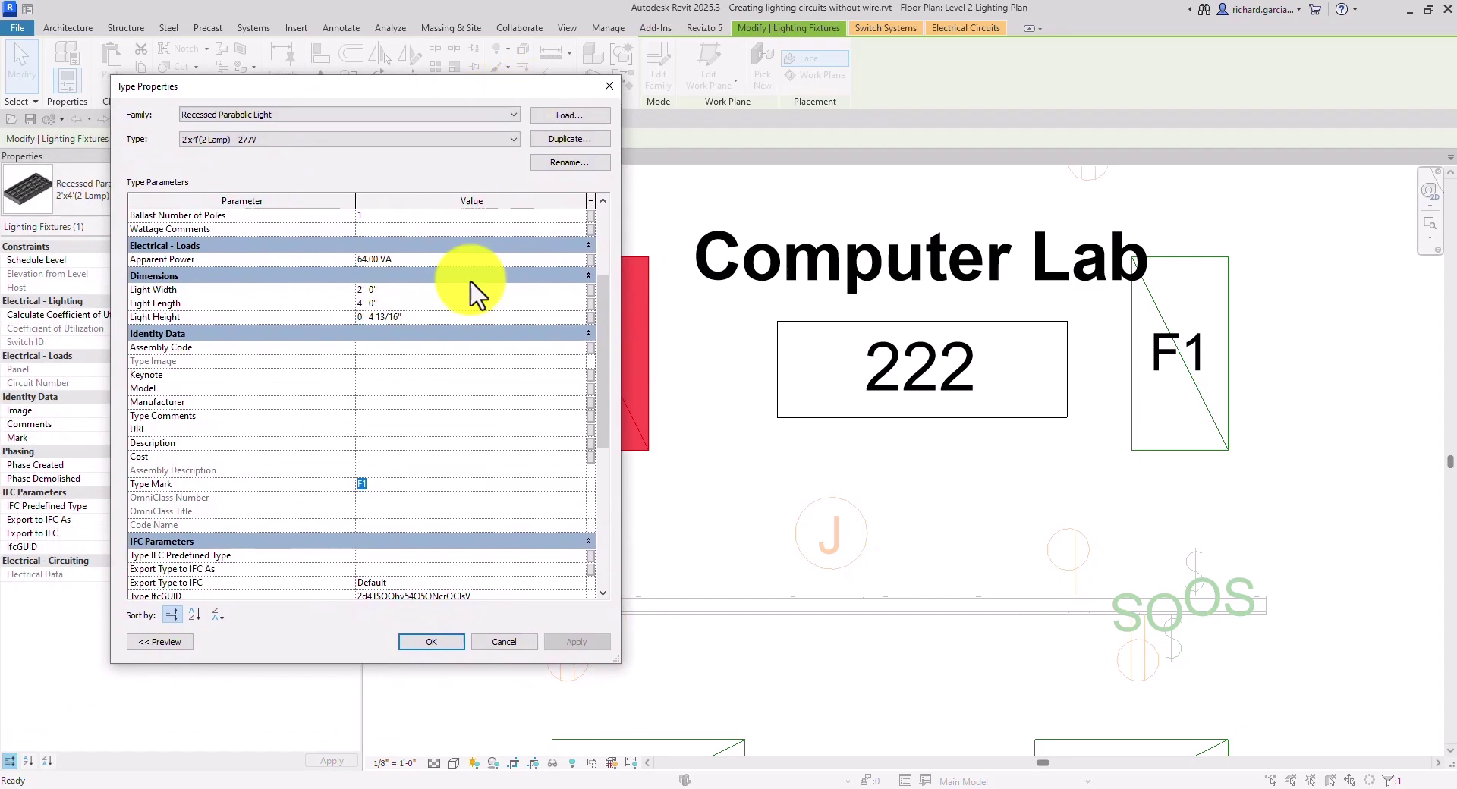
pyautogui.click(440, 642)
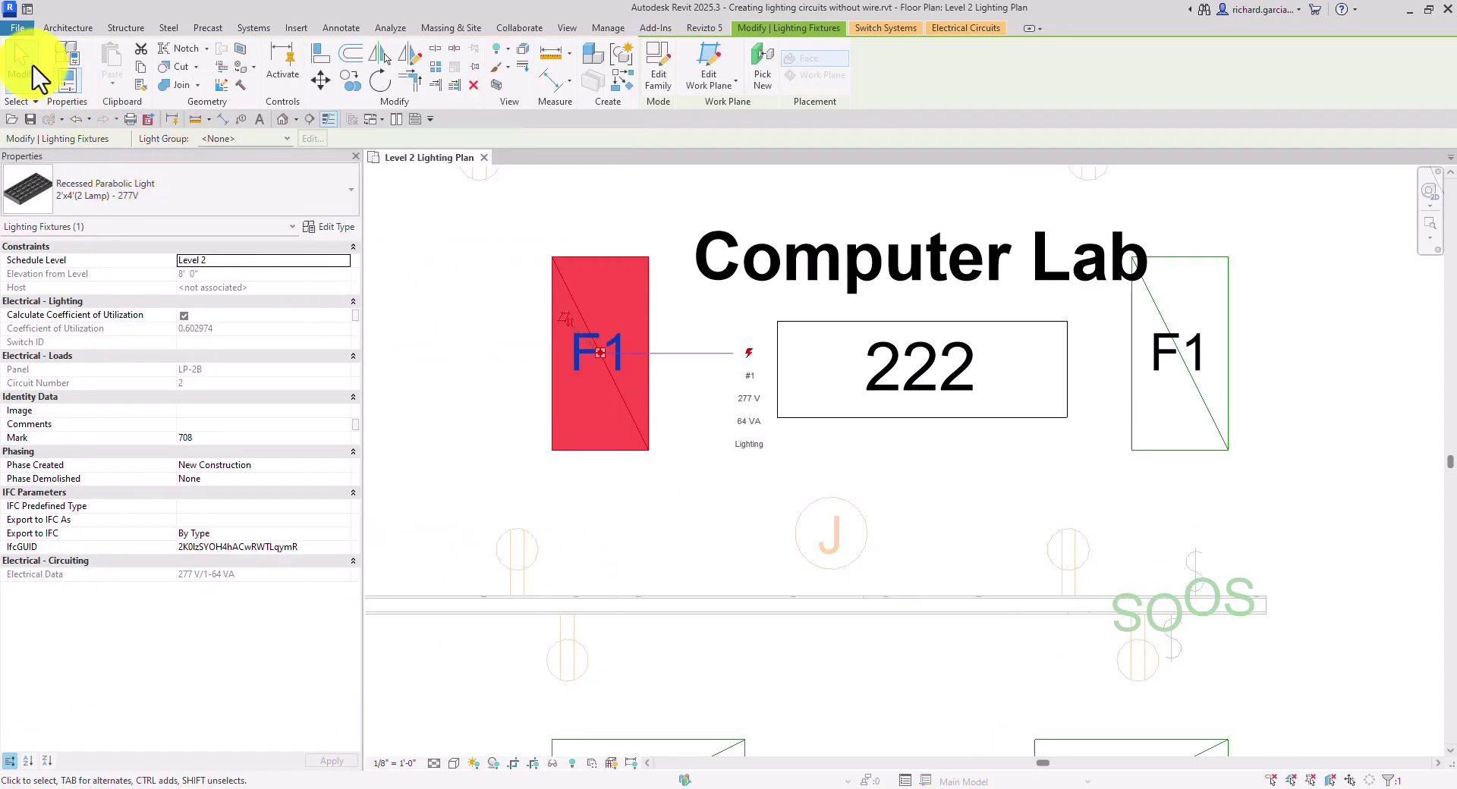
pyautogui.press('Escape')
# - Open the Lighting Fixture Tag family for editing from the tag on the upper-left Computer Lab light
pyautogui.scroll(2, 640, 325)
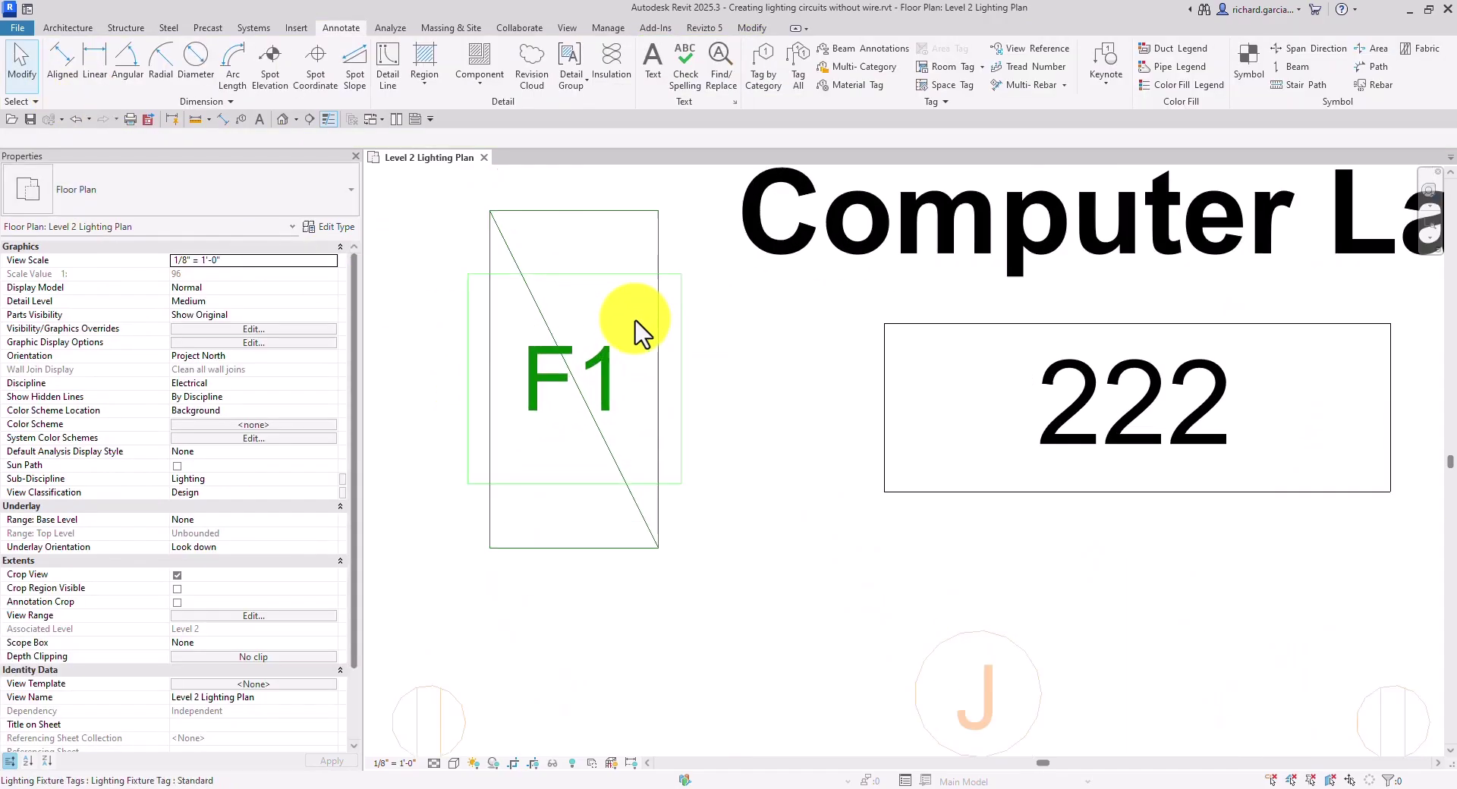
pyautogui.moveTo(640, 326); pyautogui.dragTo(735, 354, button='middle')
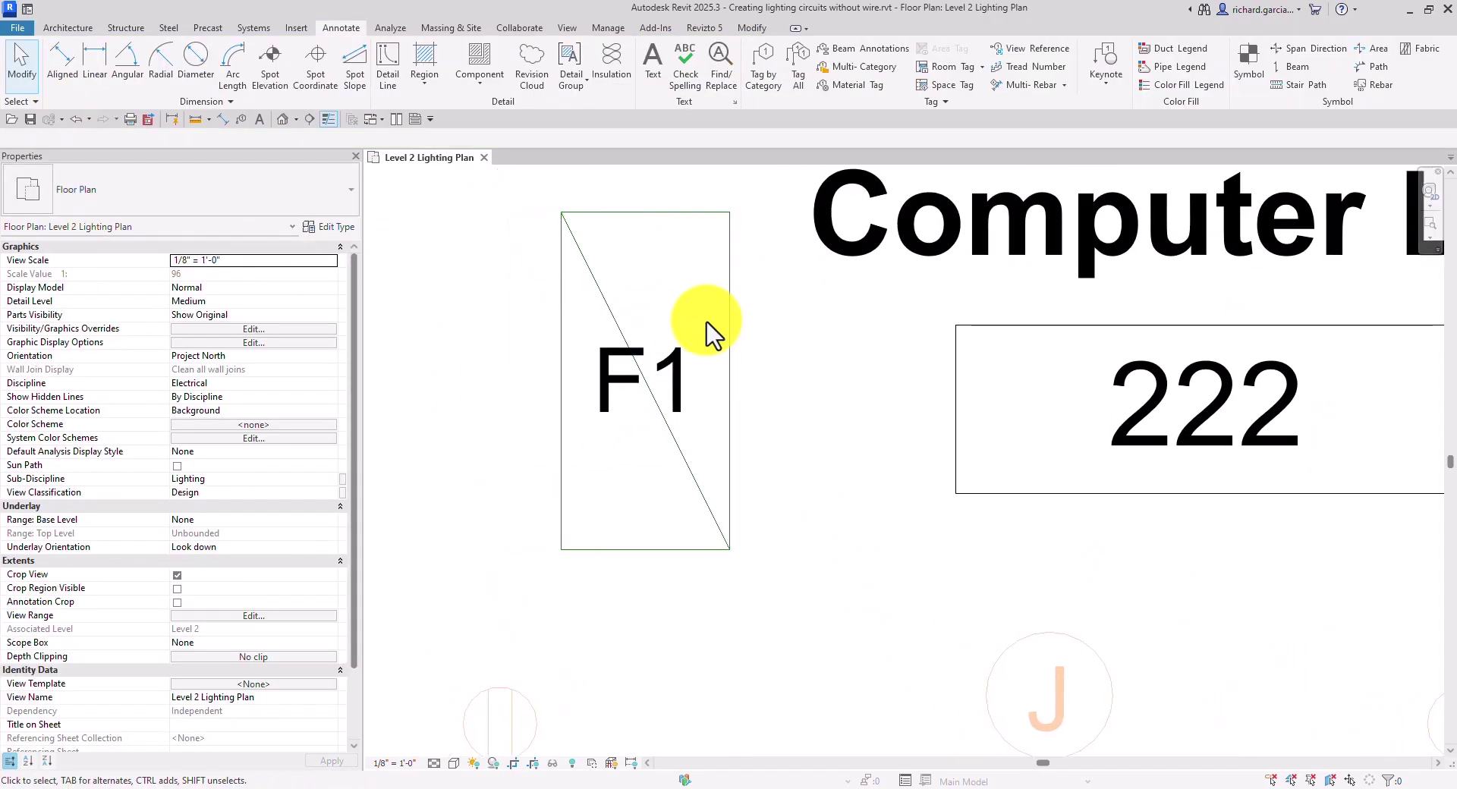
pyautogui.click(678, 359)
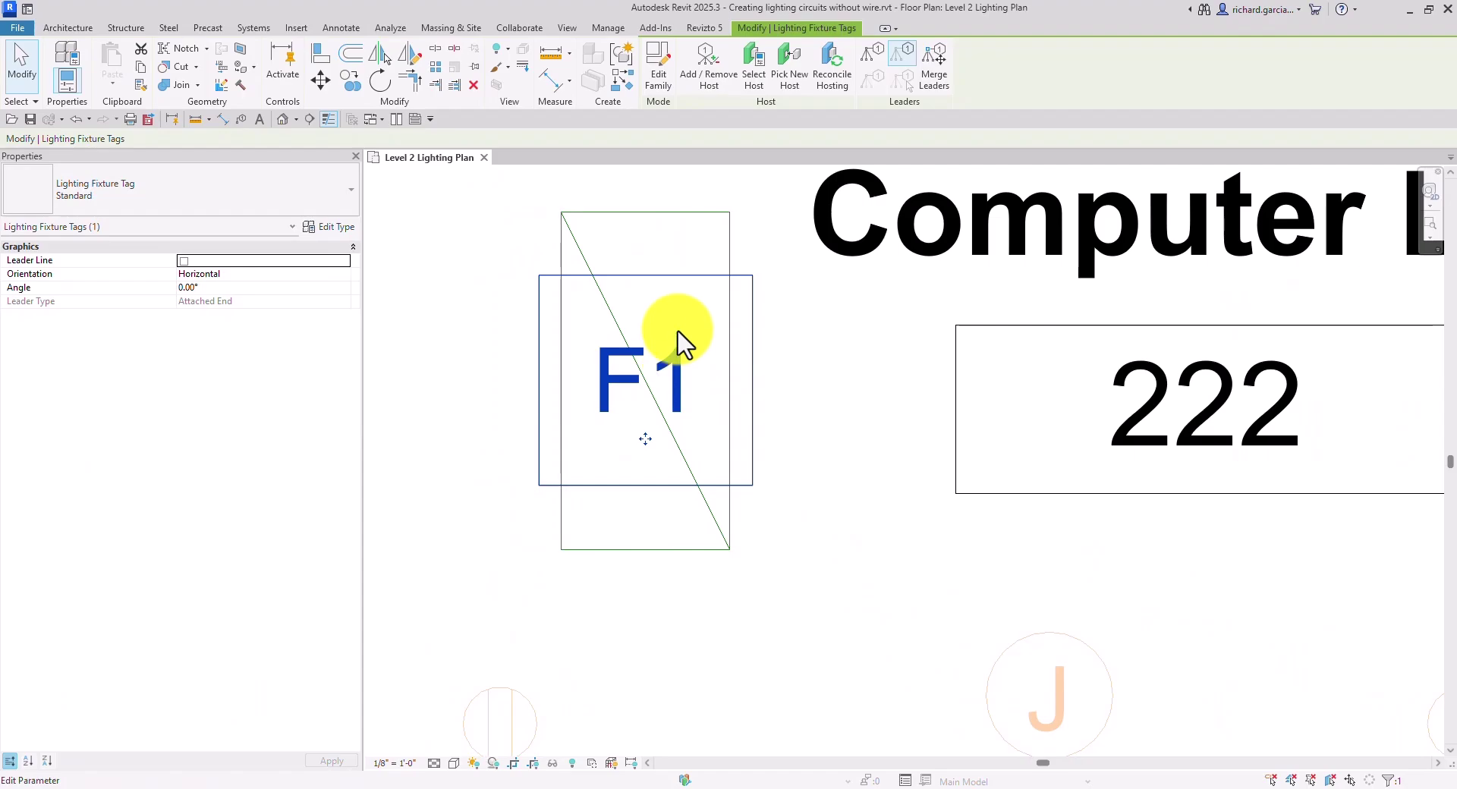
pyautogui.click(657, 76)
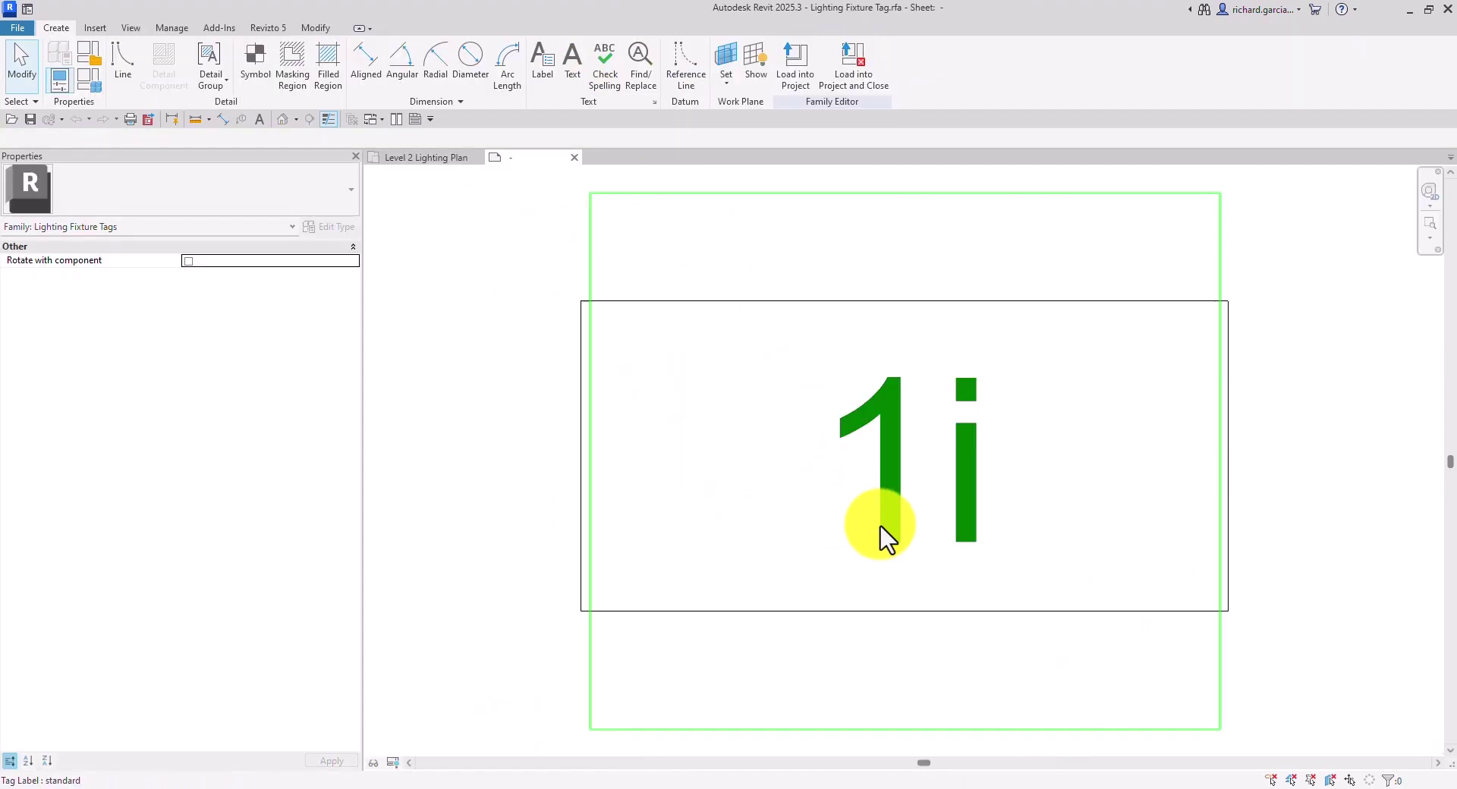
# - Copy the tag label straight down to just below the rectangle and end the Copy command
pyautogui.scroll(-3, 880, 525)
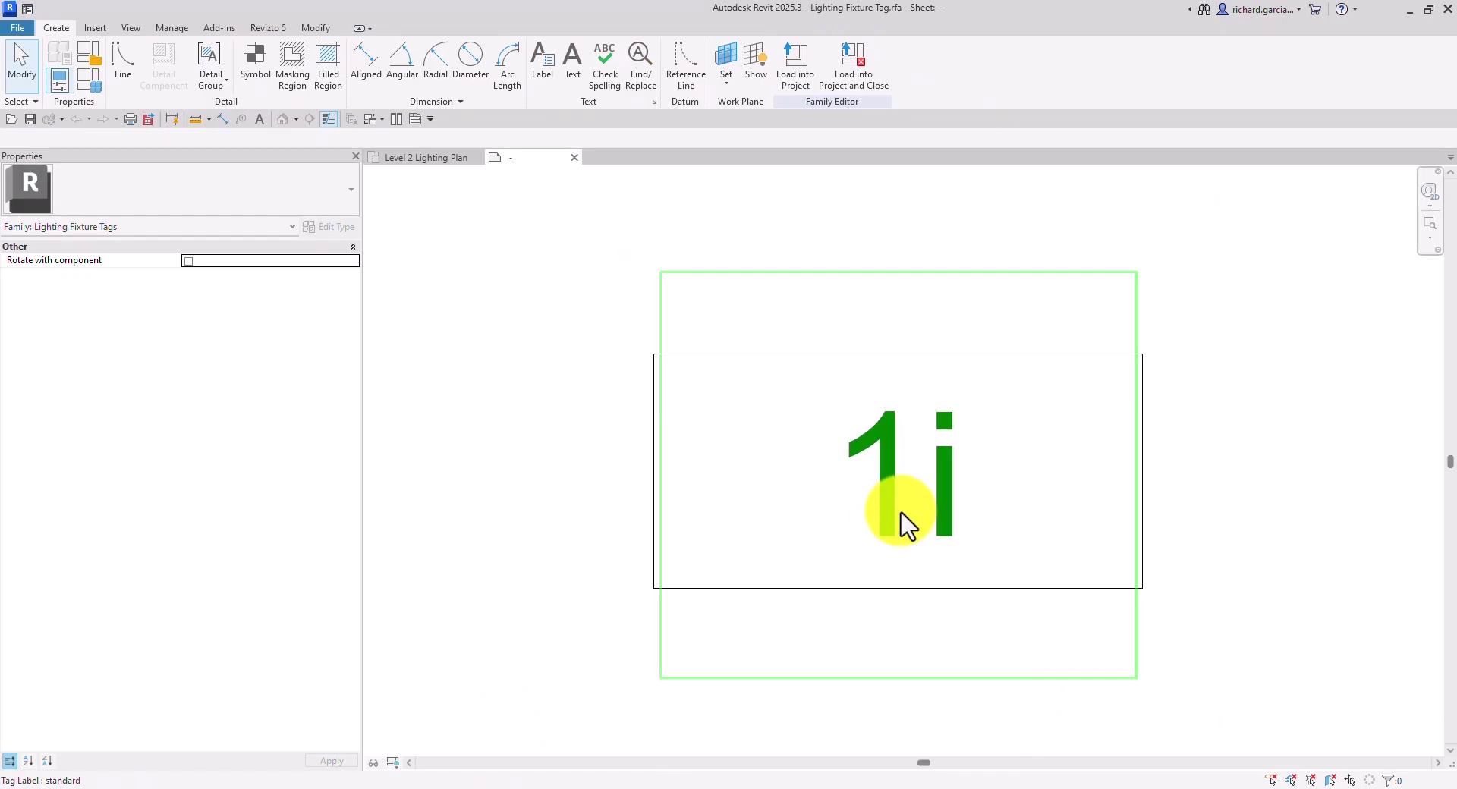
pyautogui.moveTo(901, 521); pyautogui.dragTo(859, 453, button='middle')
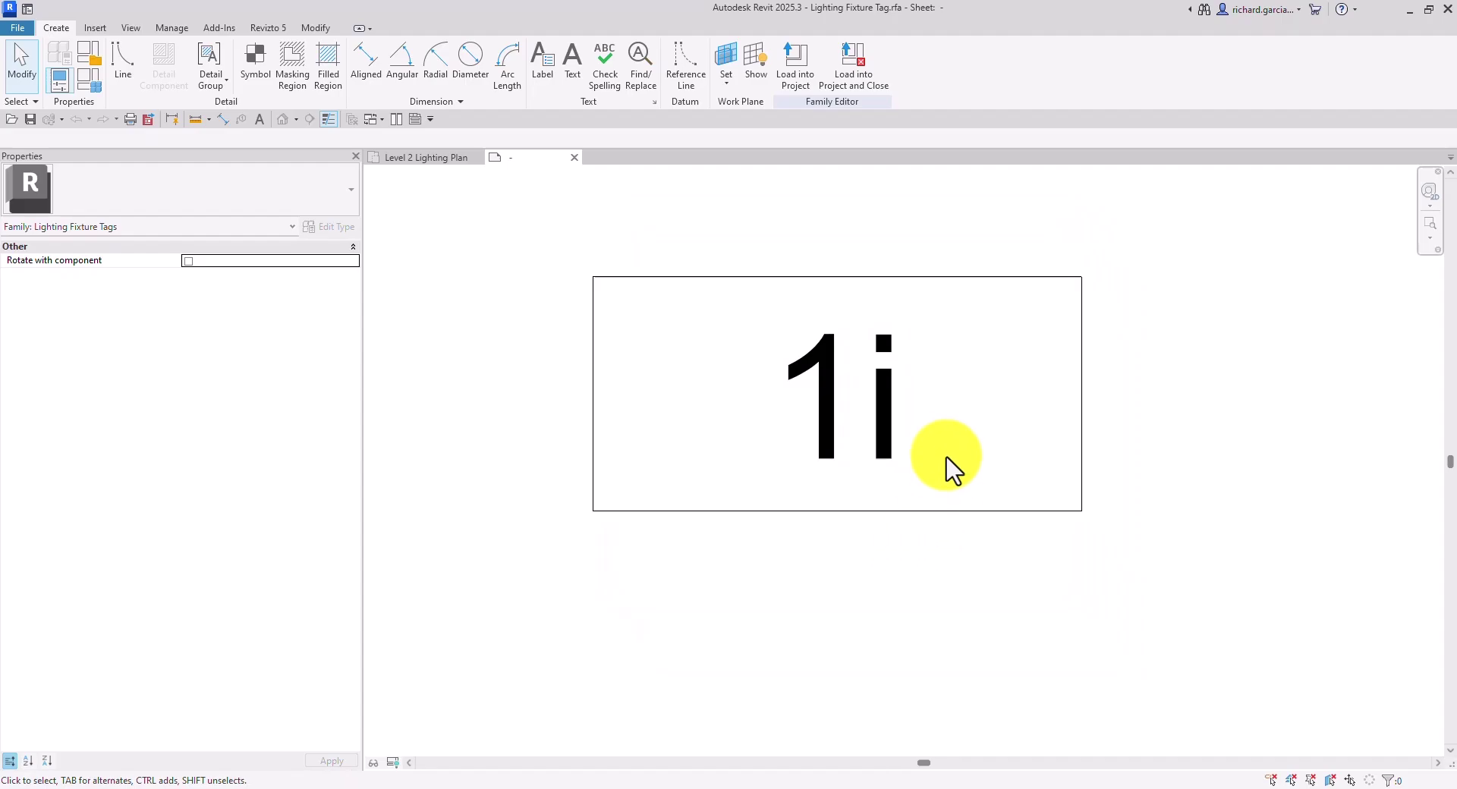
pyautogui.click(831, 410)
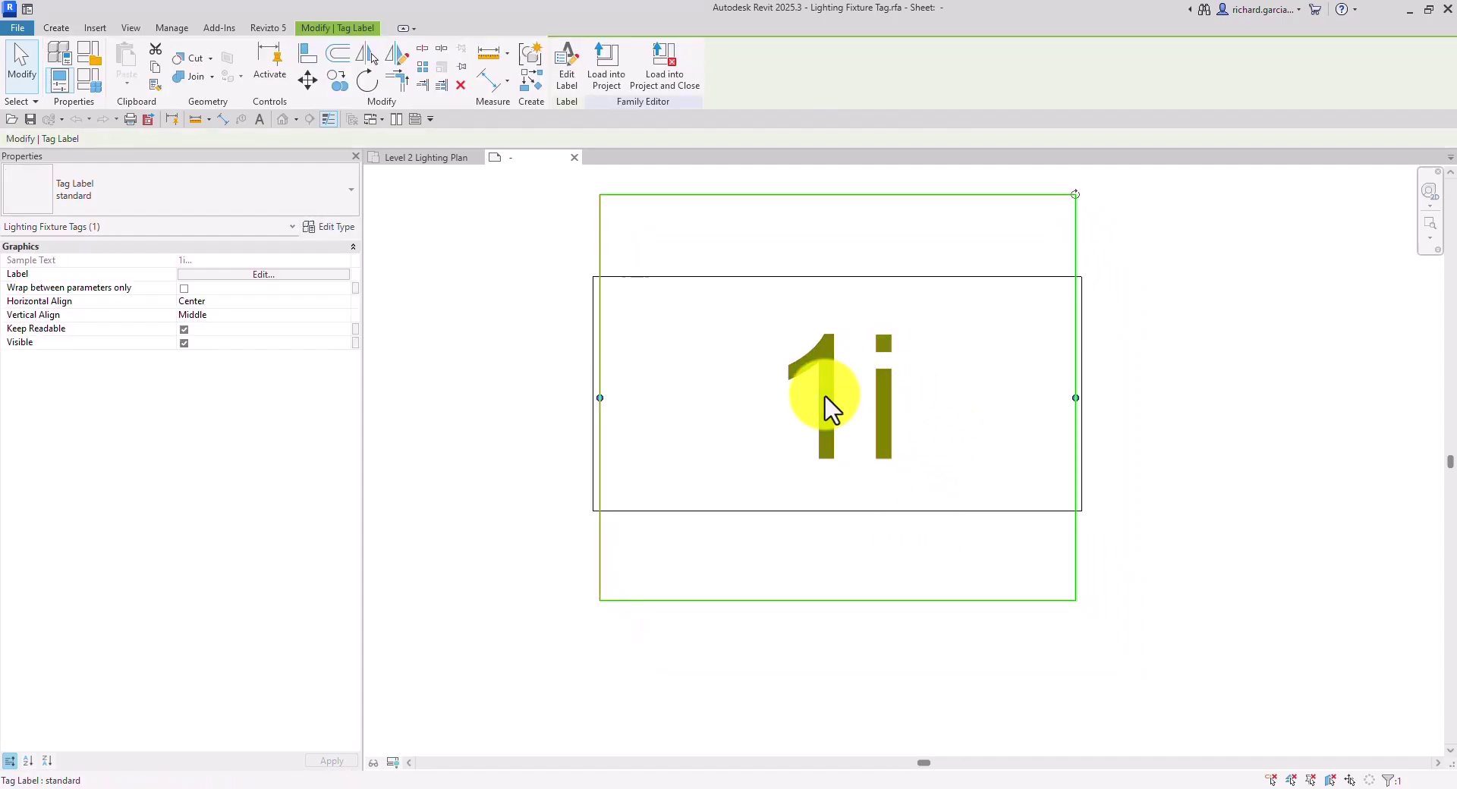
pyautogui.click(334, 81)
pyautogui.click(943, 401)
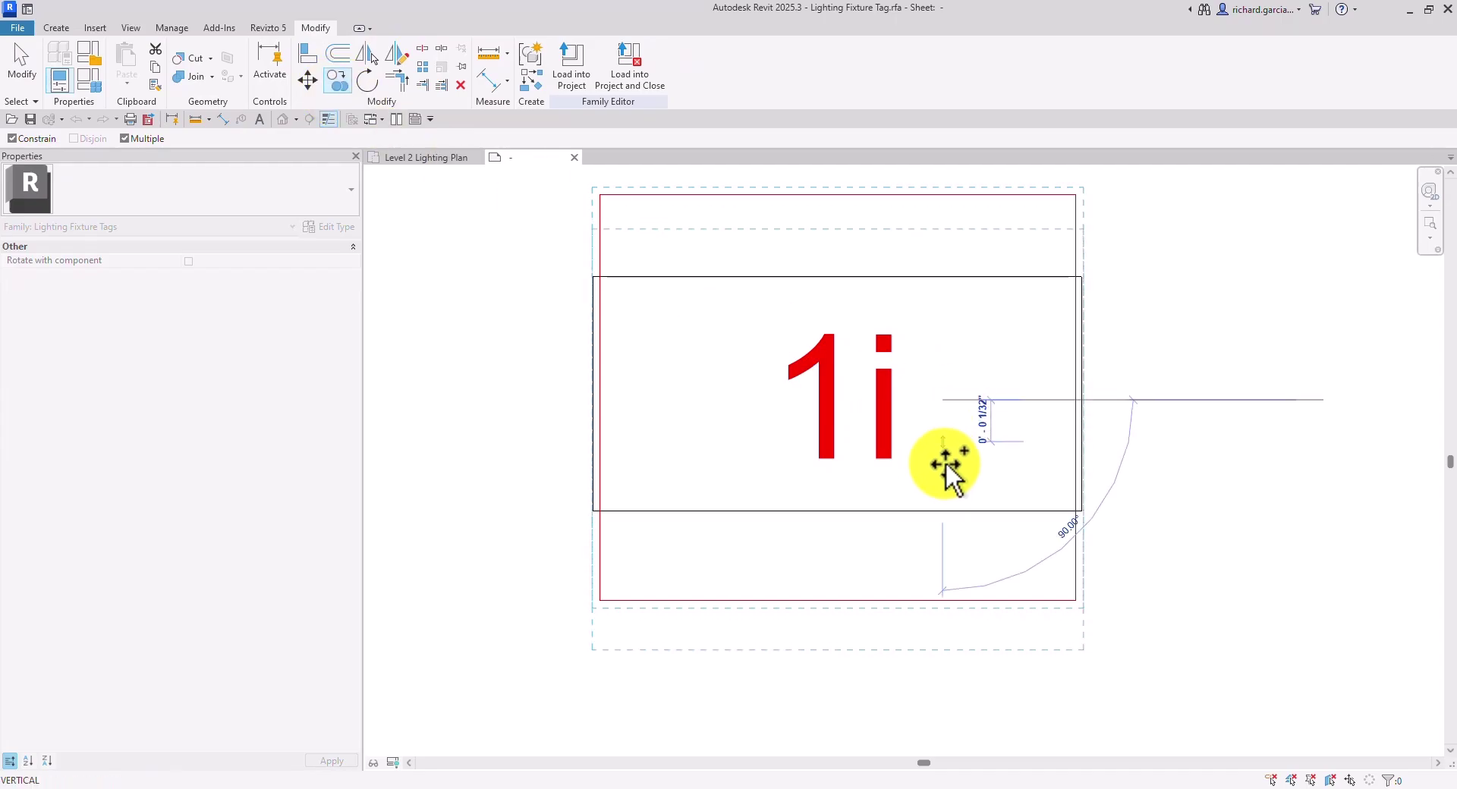
pyautogui.click(945, 588)
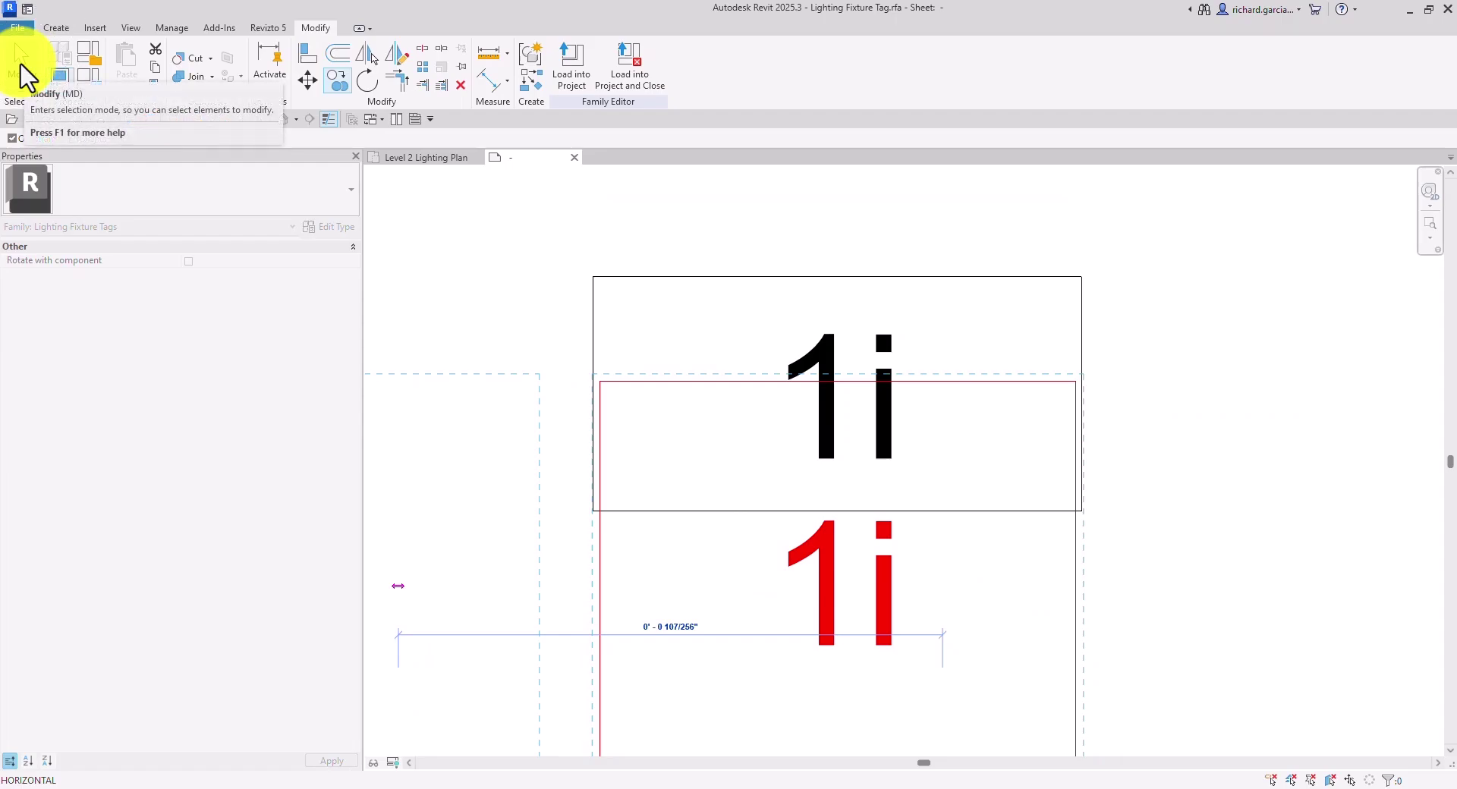
pyautogui.click(23, 74)
# - Nudge the copied label farther down to leave a gap below the rectangle, and deselect it
pyautogui.scroll(-2, 1067, 396)
pyautogui.moveTo(1125, 445); pyautogui.dragTo(1044, 334, button='middle')
pyautogui.scroll(1, 1045, 333)
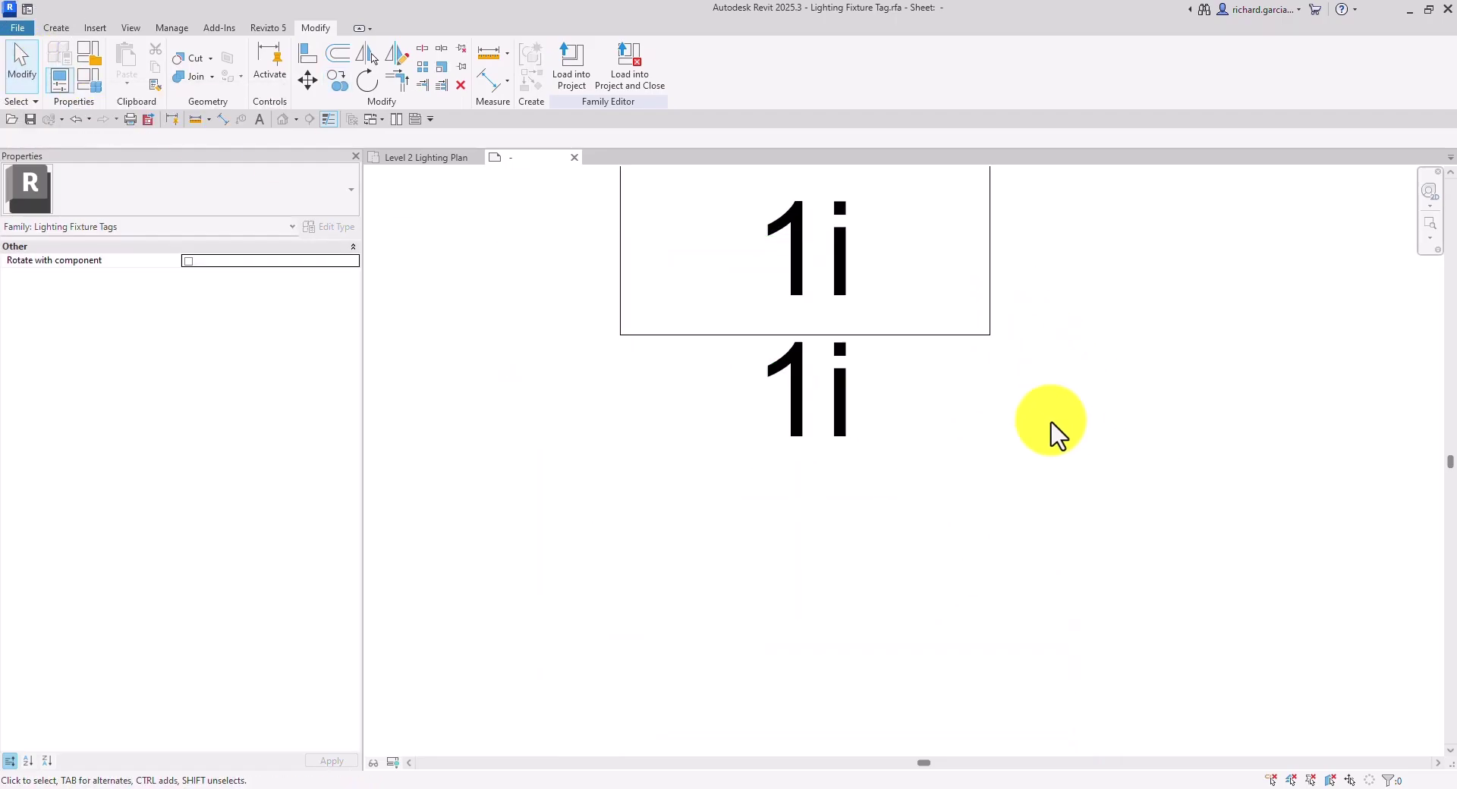
pyautogui.click(839, 429)
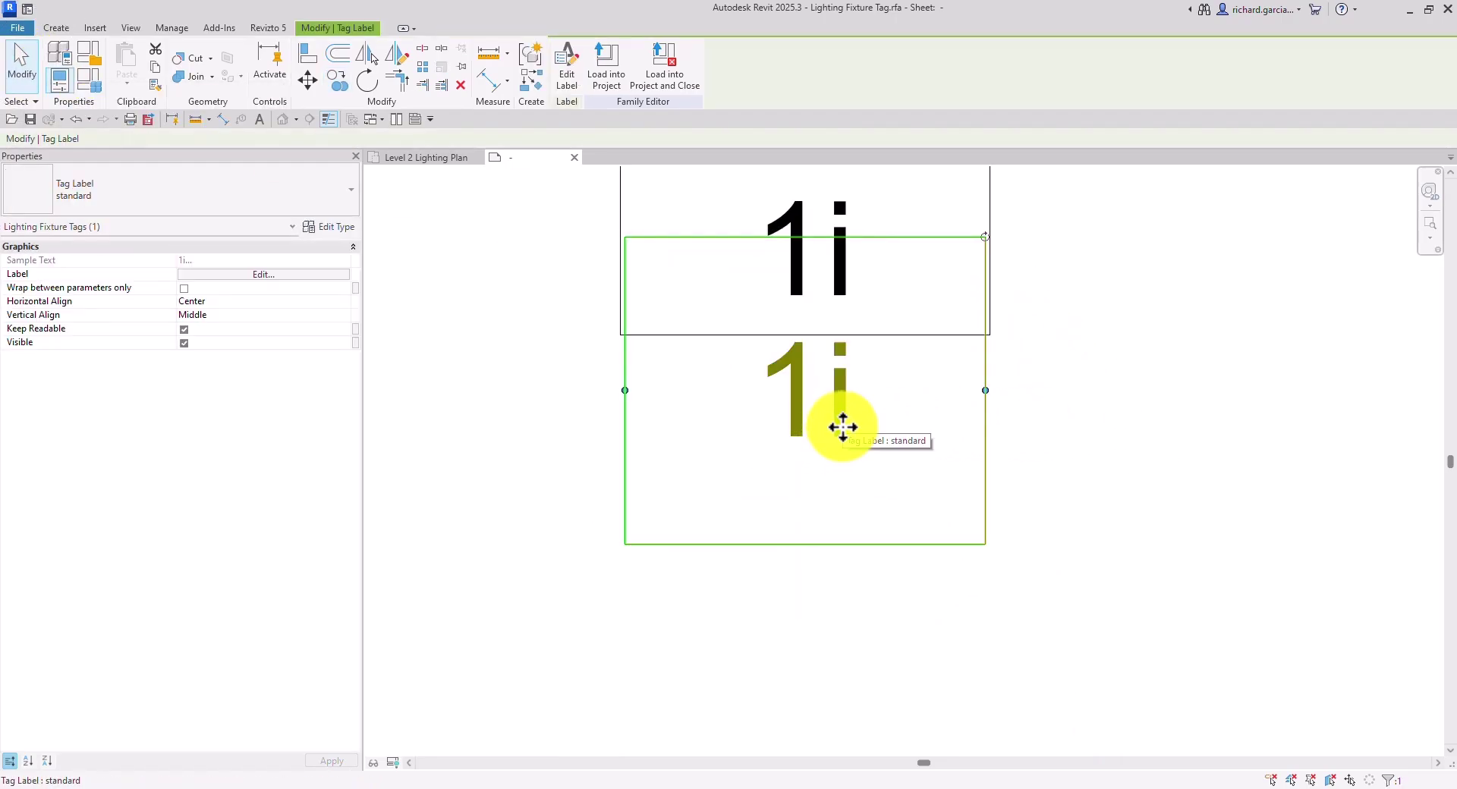
pyautogui.press('Down')
pyautogui.press('Down')
pyautogui.press('Down')
pyautogui.press('Down')
pyautogui.press('Down')
pyautogui.press('Down')
pyautogui.press('Down')
pyautogui.press('Down')
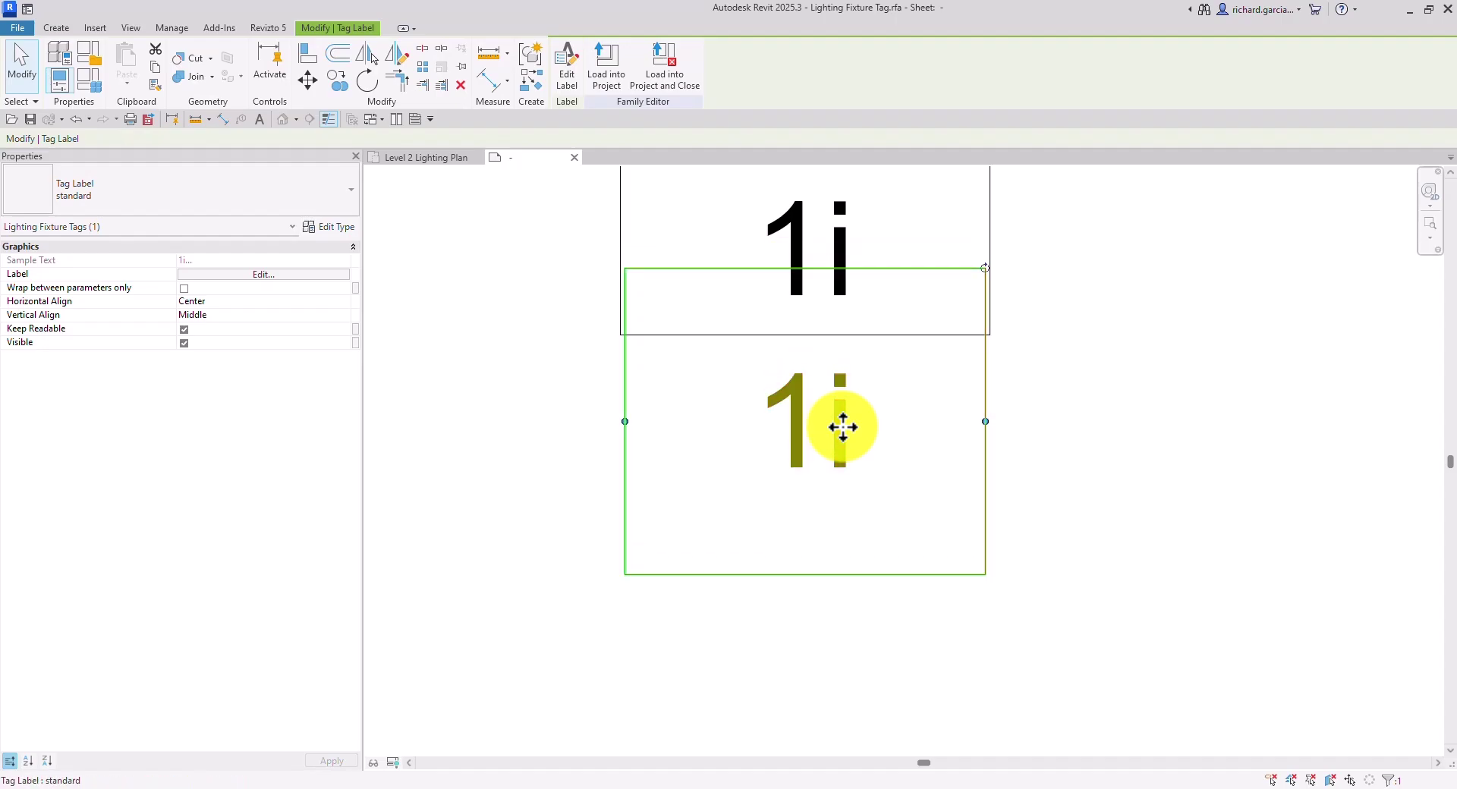
pyautogui.press('Down')
pyautogui.press('Down')
pyautogui.press('Down')
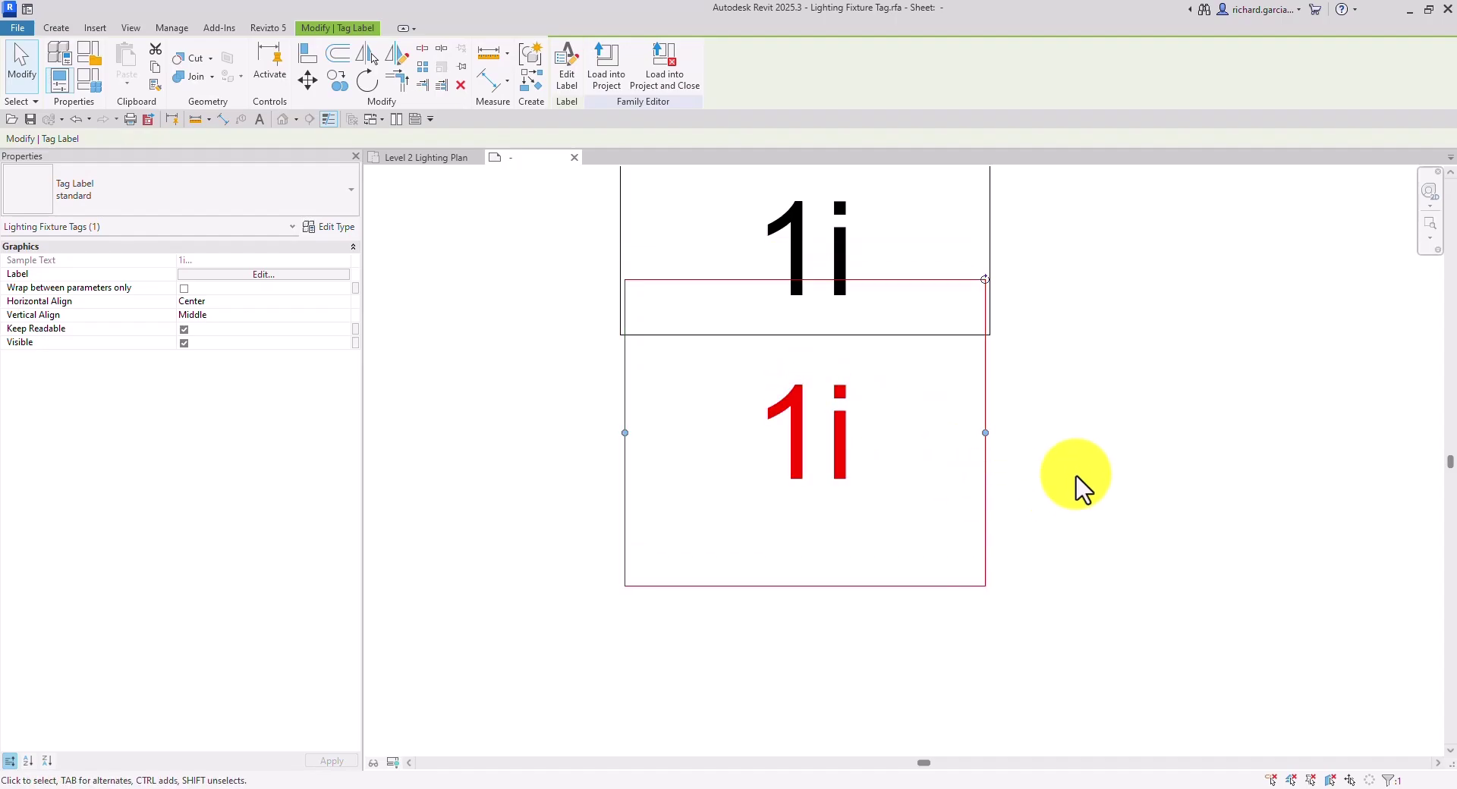
pyautogui.click(1161, 460)
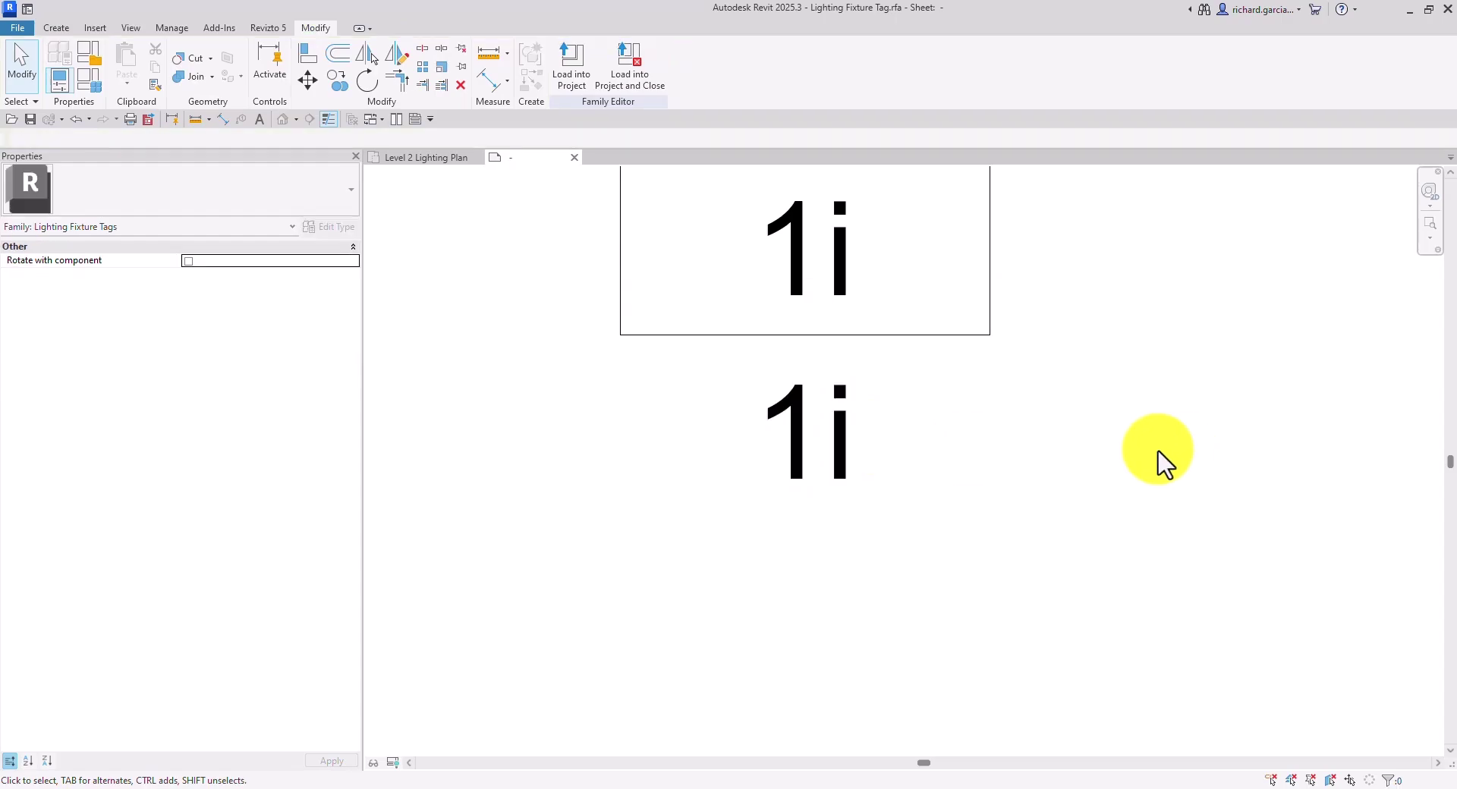
# - Edit the copied label below the rectangle, removing the Type Mark parameter and adding Circuit Number in its place
pyautogui.click(843, 440)
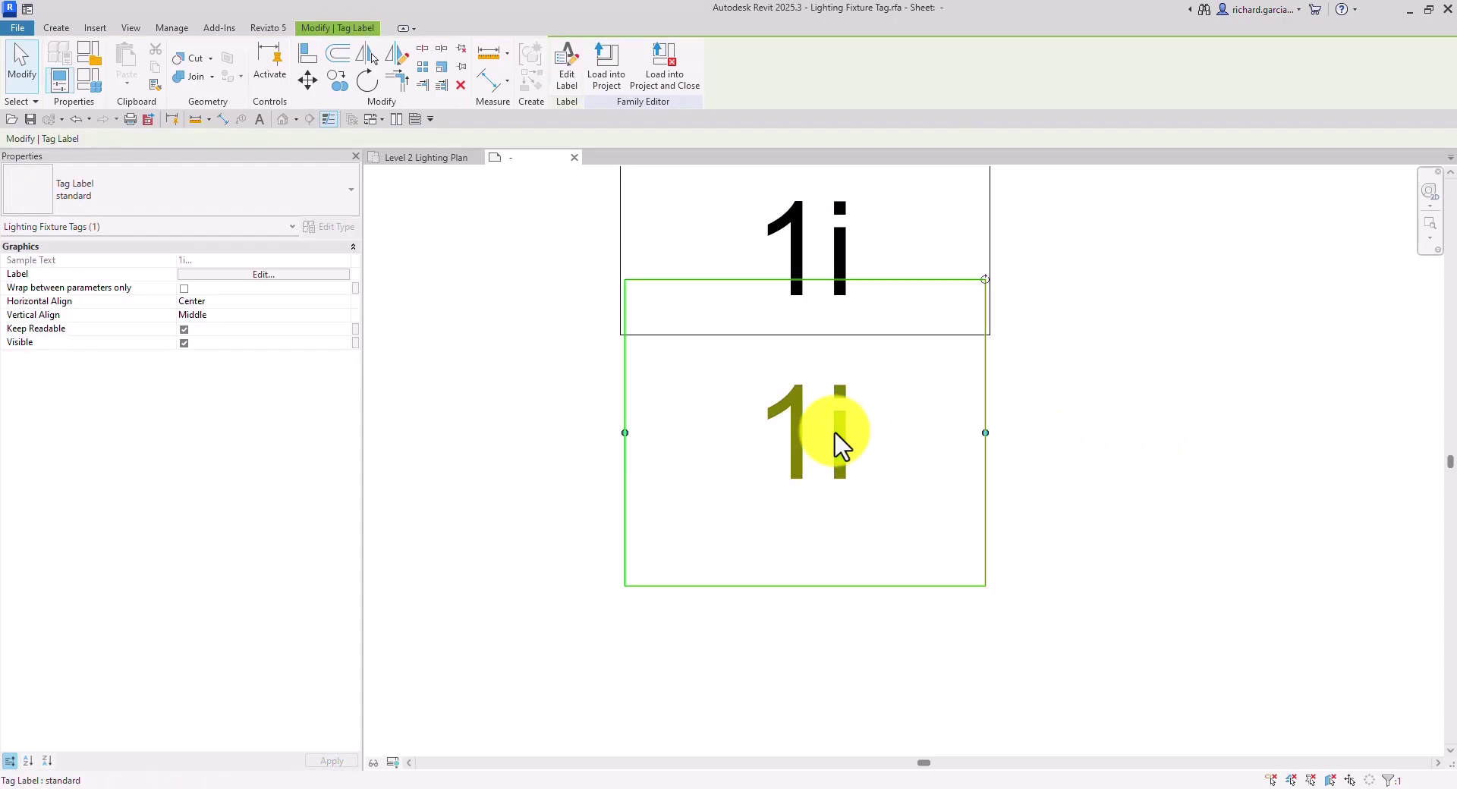
pyautogui.click(567, 90)
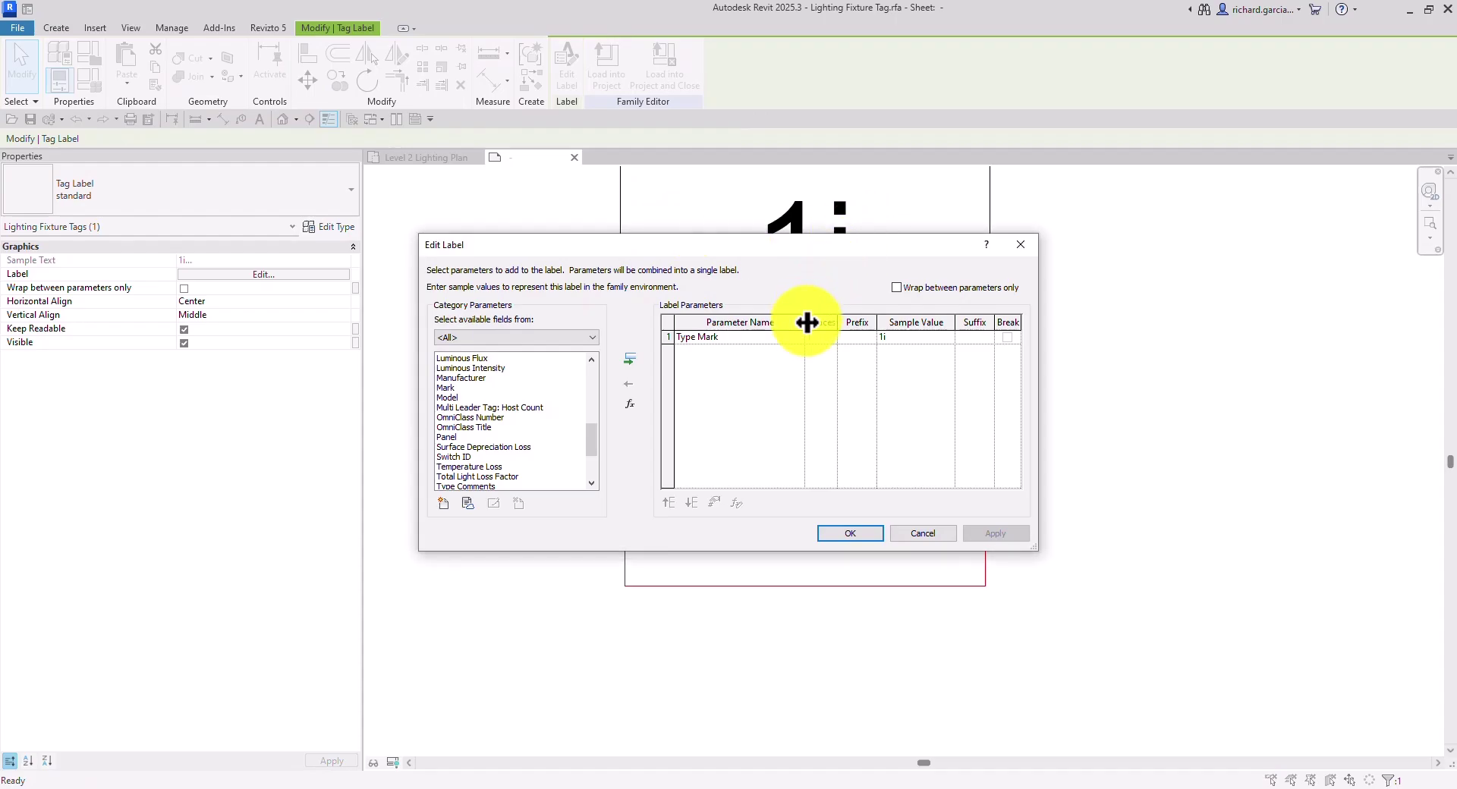
pyautogui.click(675, 335)
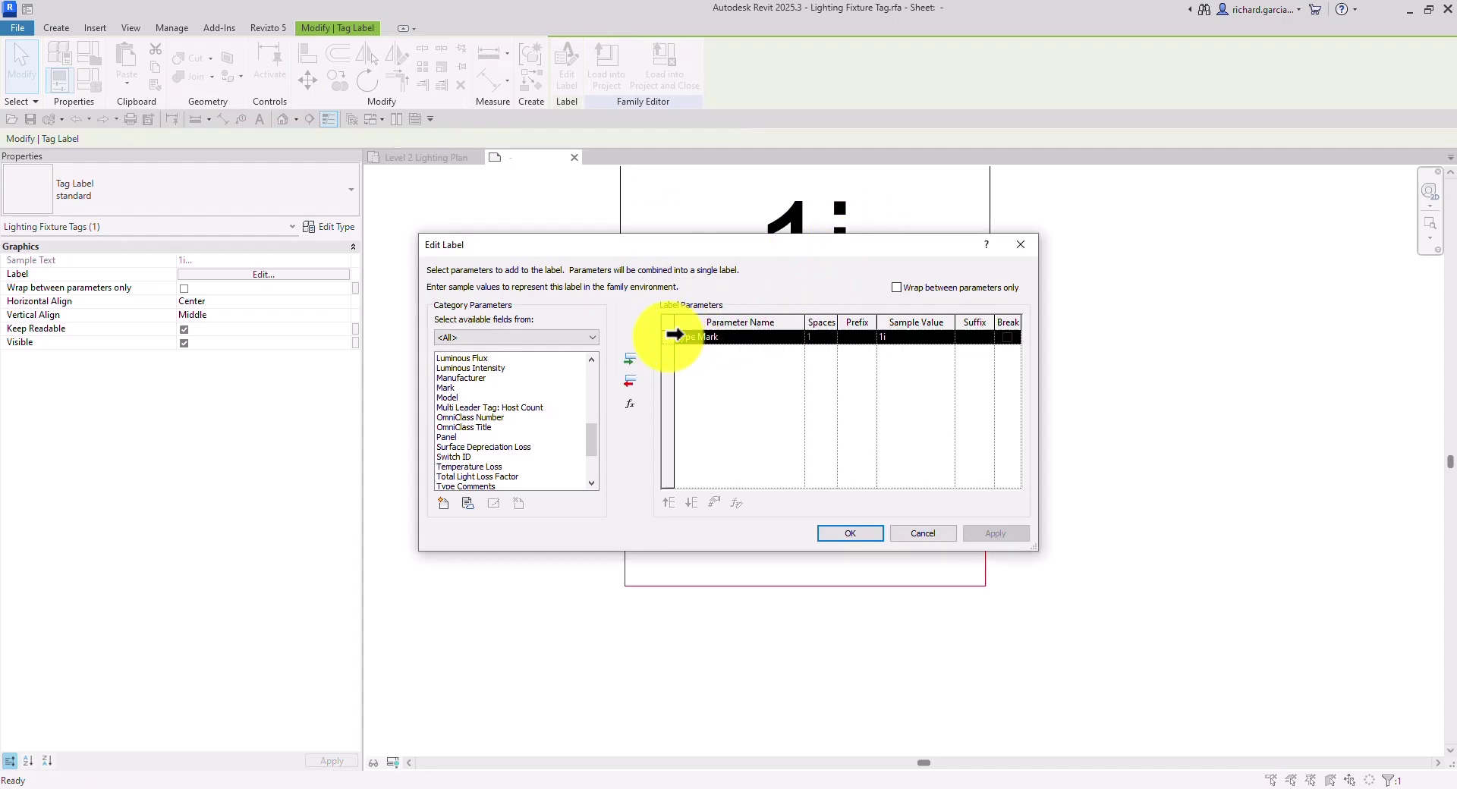
pyautogui.click(629, 383)
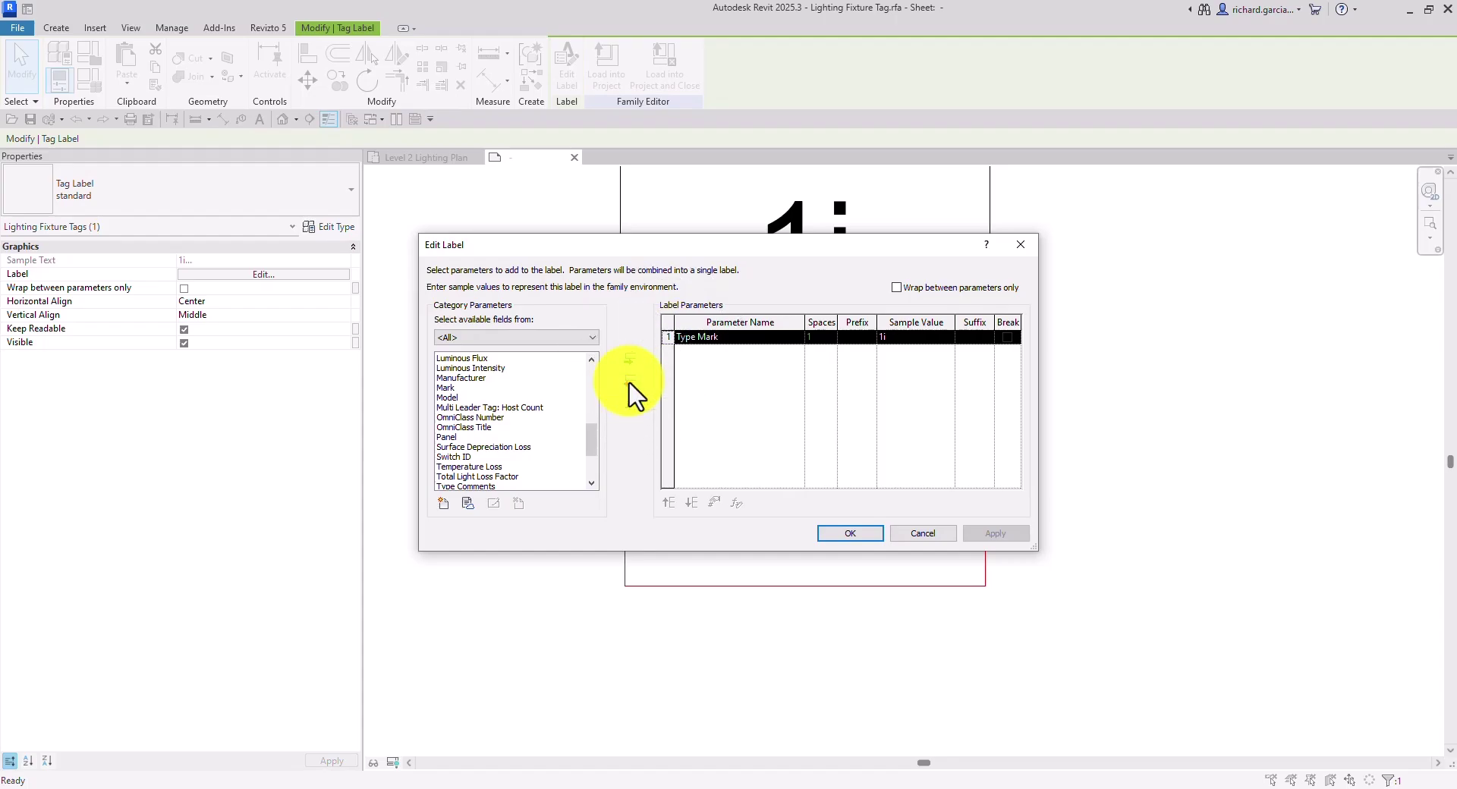
pyautogui.click(629, 383)
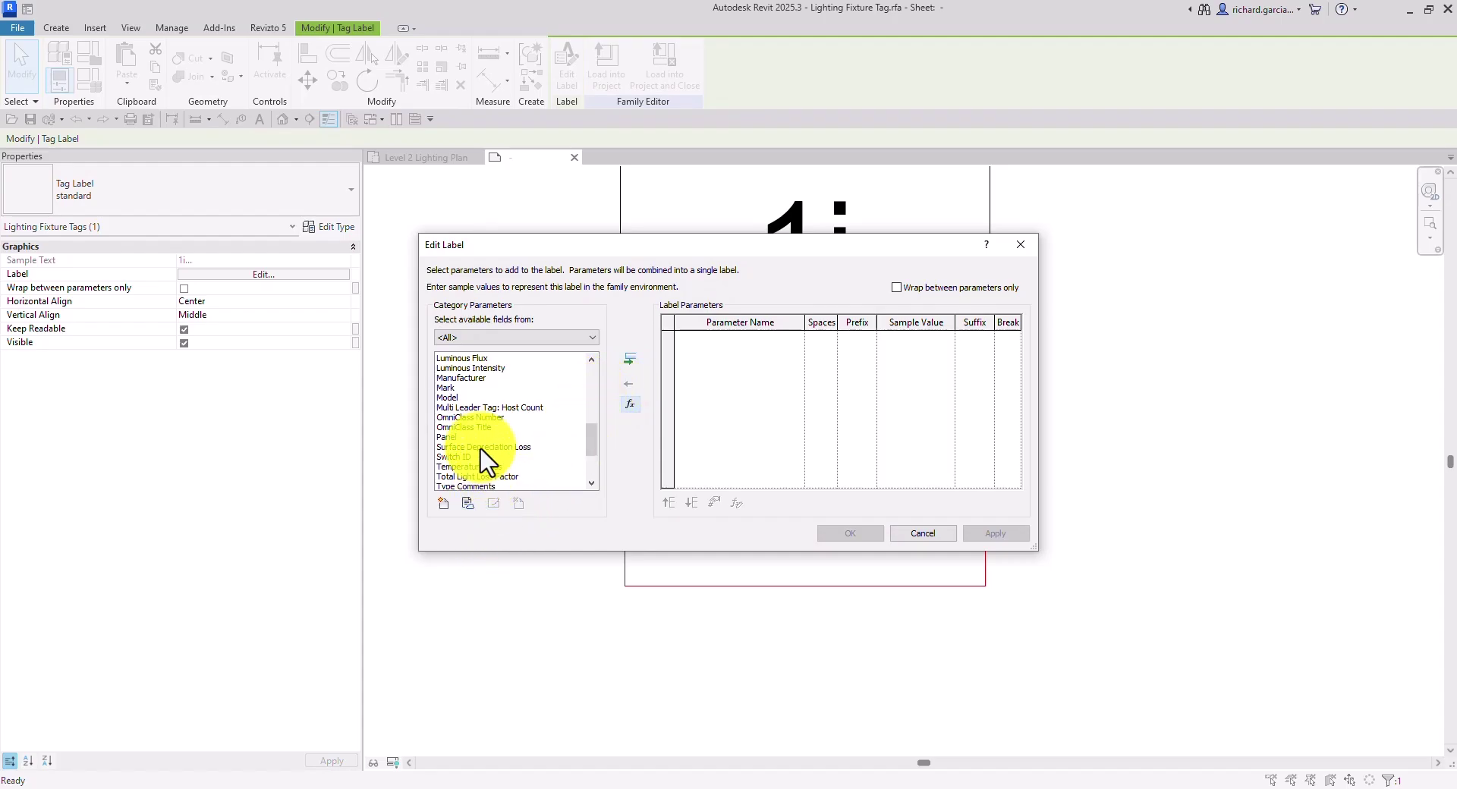
pyautogui.scroll(1, 483, 425)
pyautogui.scroll(8, 483, 433)
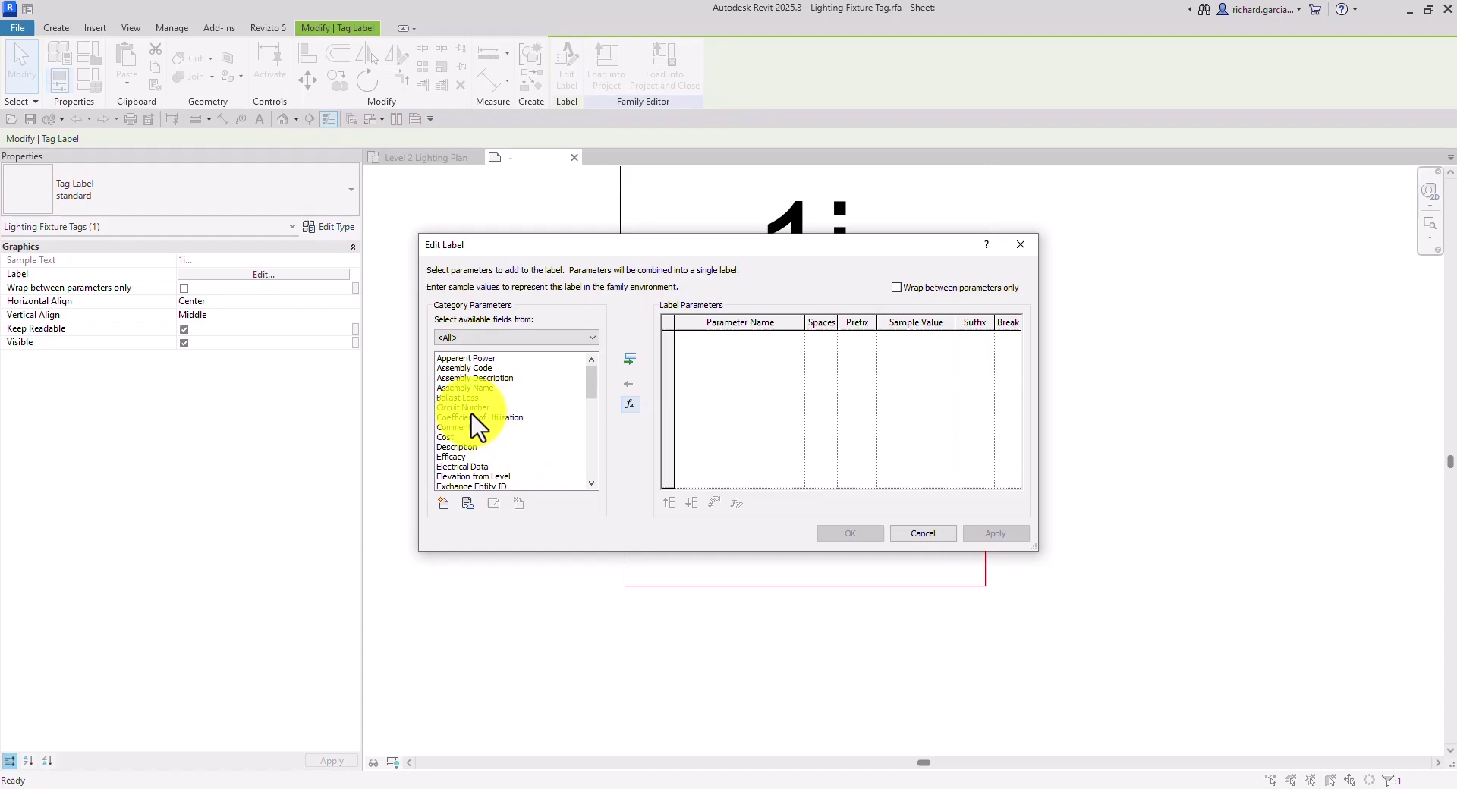
pyautogui.doubleClick(468, 409)
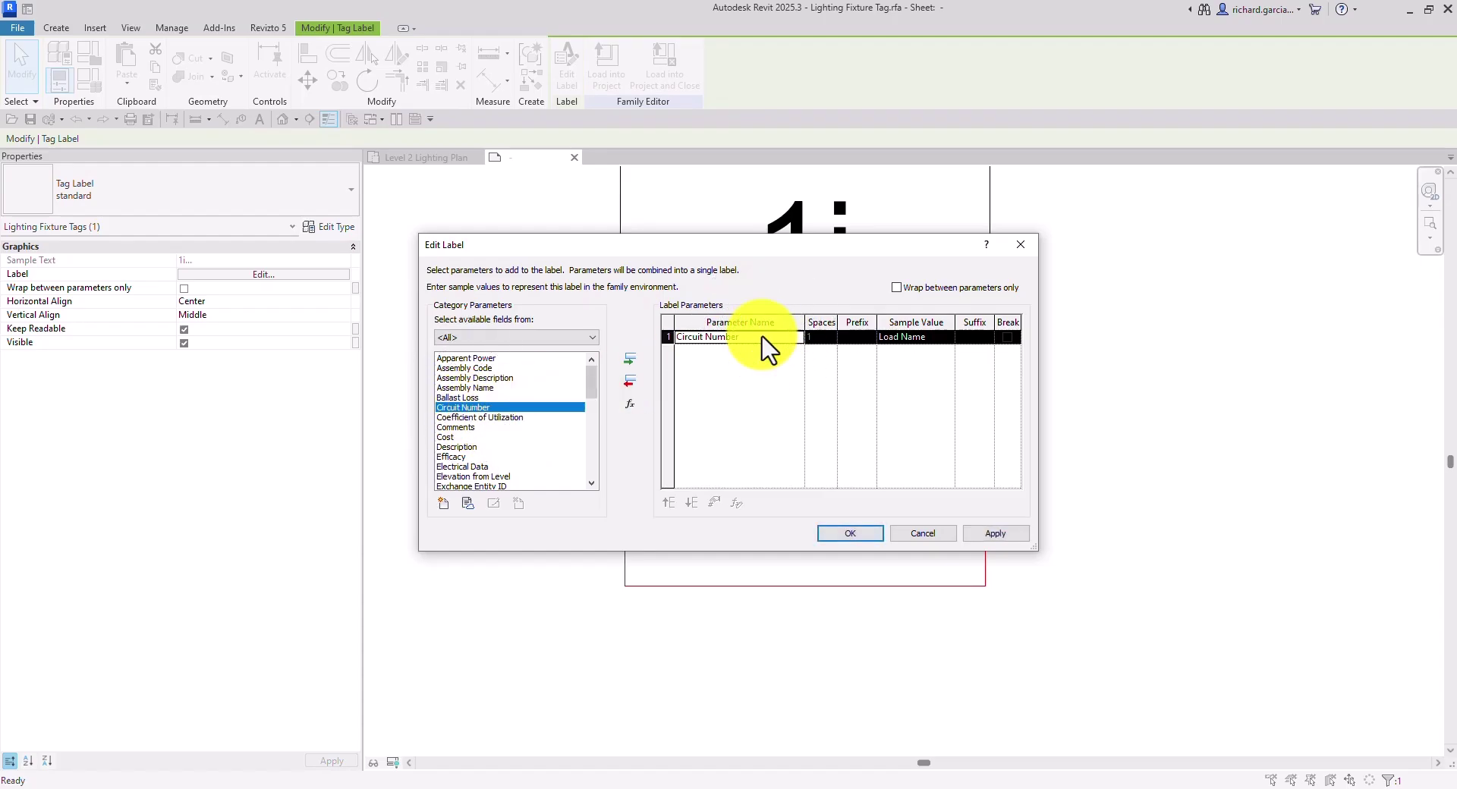
# - Add Switch ID to the label, wrap between parameters only with a break after Circuit Number, set its sample value to "Load Name,", and accept
pyautogui.moveTo(593, 372); pyautogui.dragTo(592, 437)
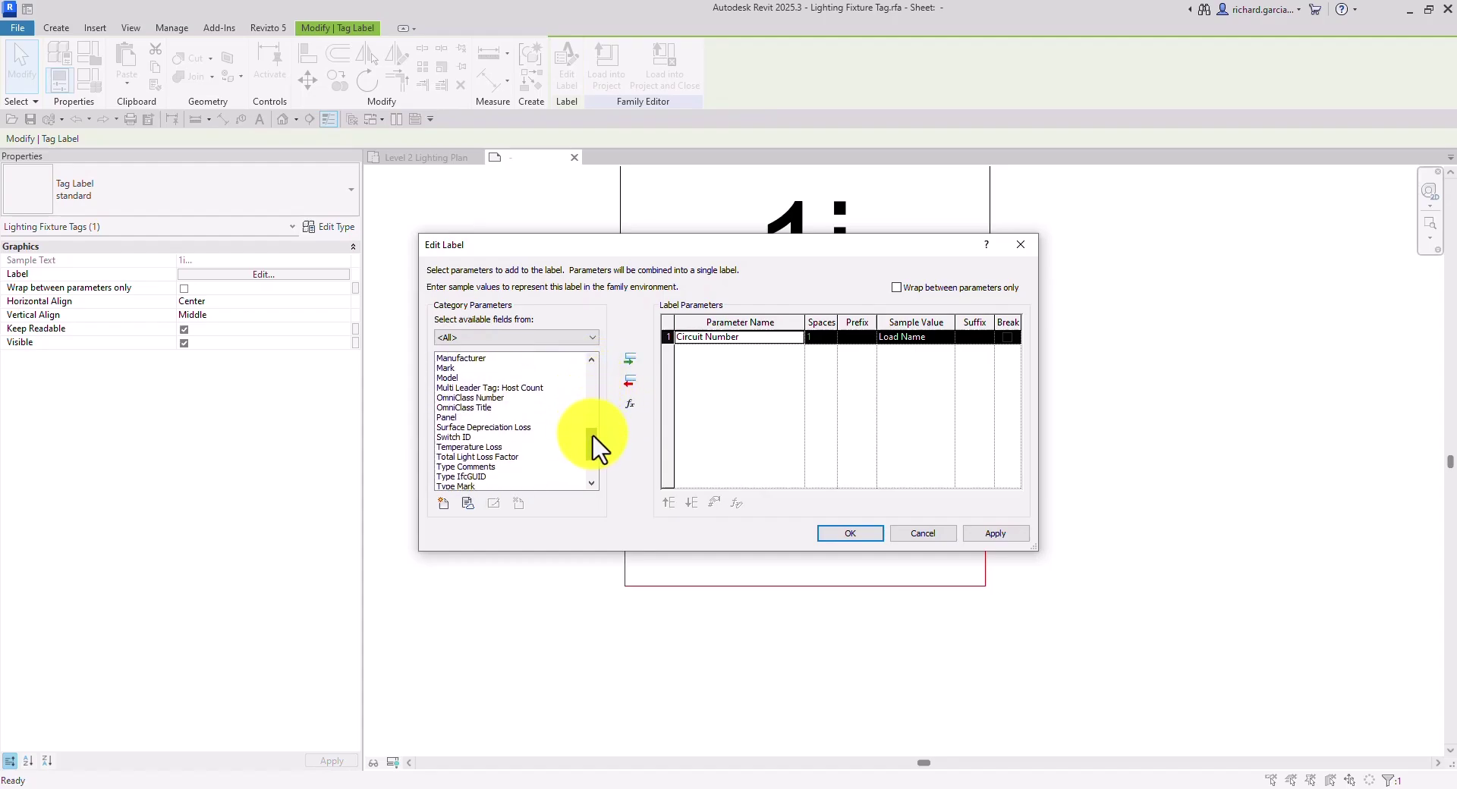
pyautogui.doubleClick(453, 437)
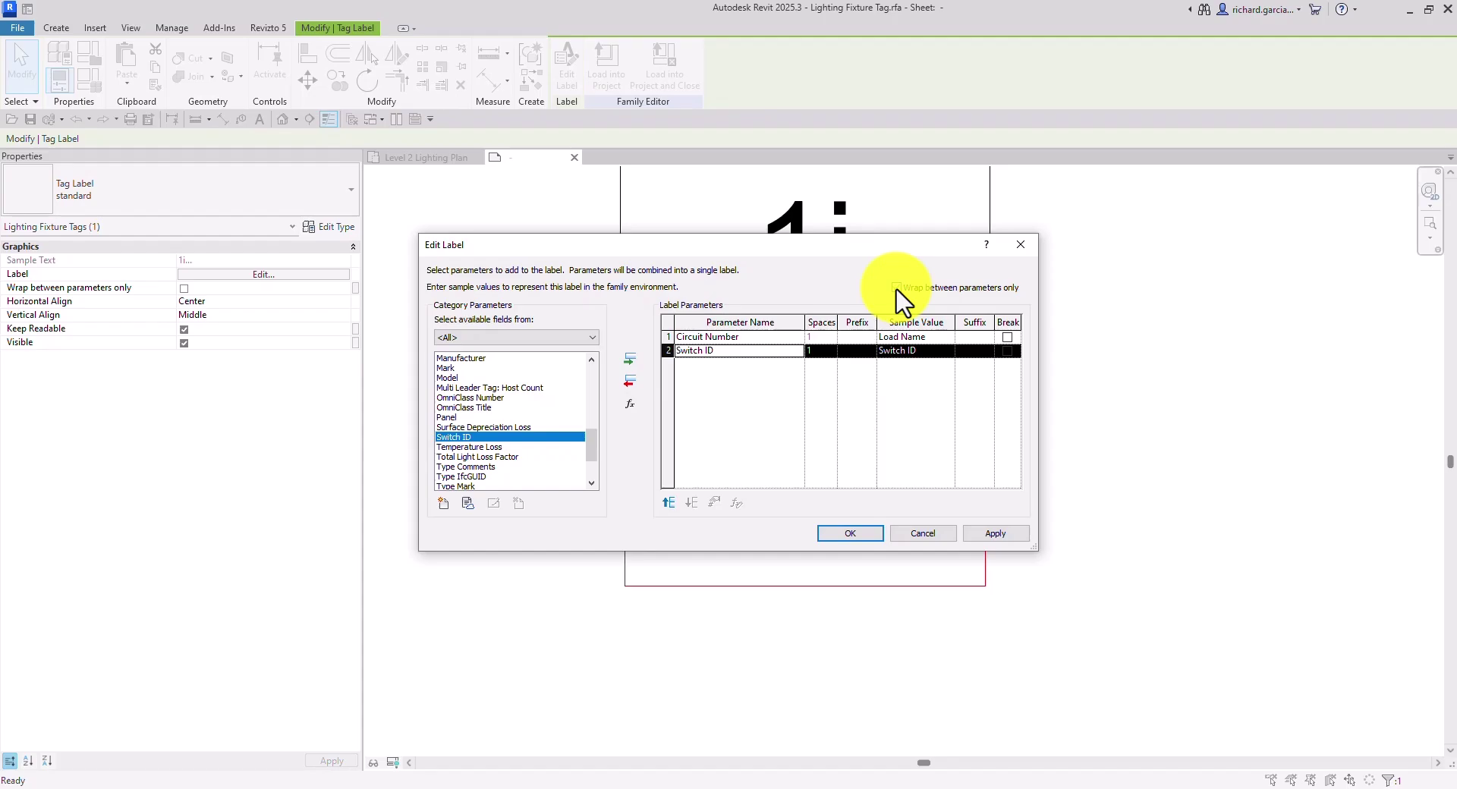
pyautogui.click(1007, 337)
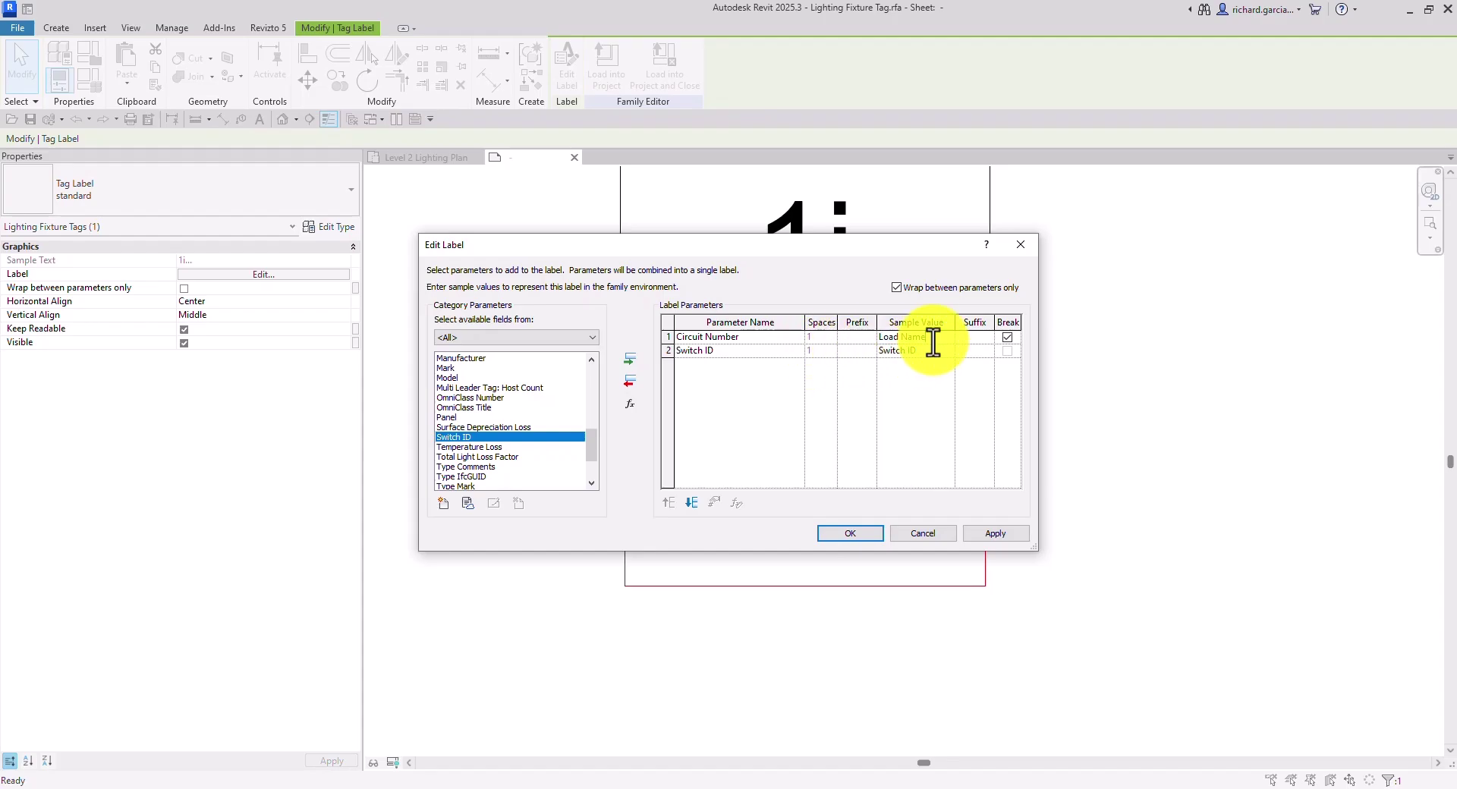
pyautogui.click(852, 534)
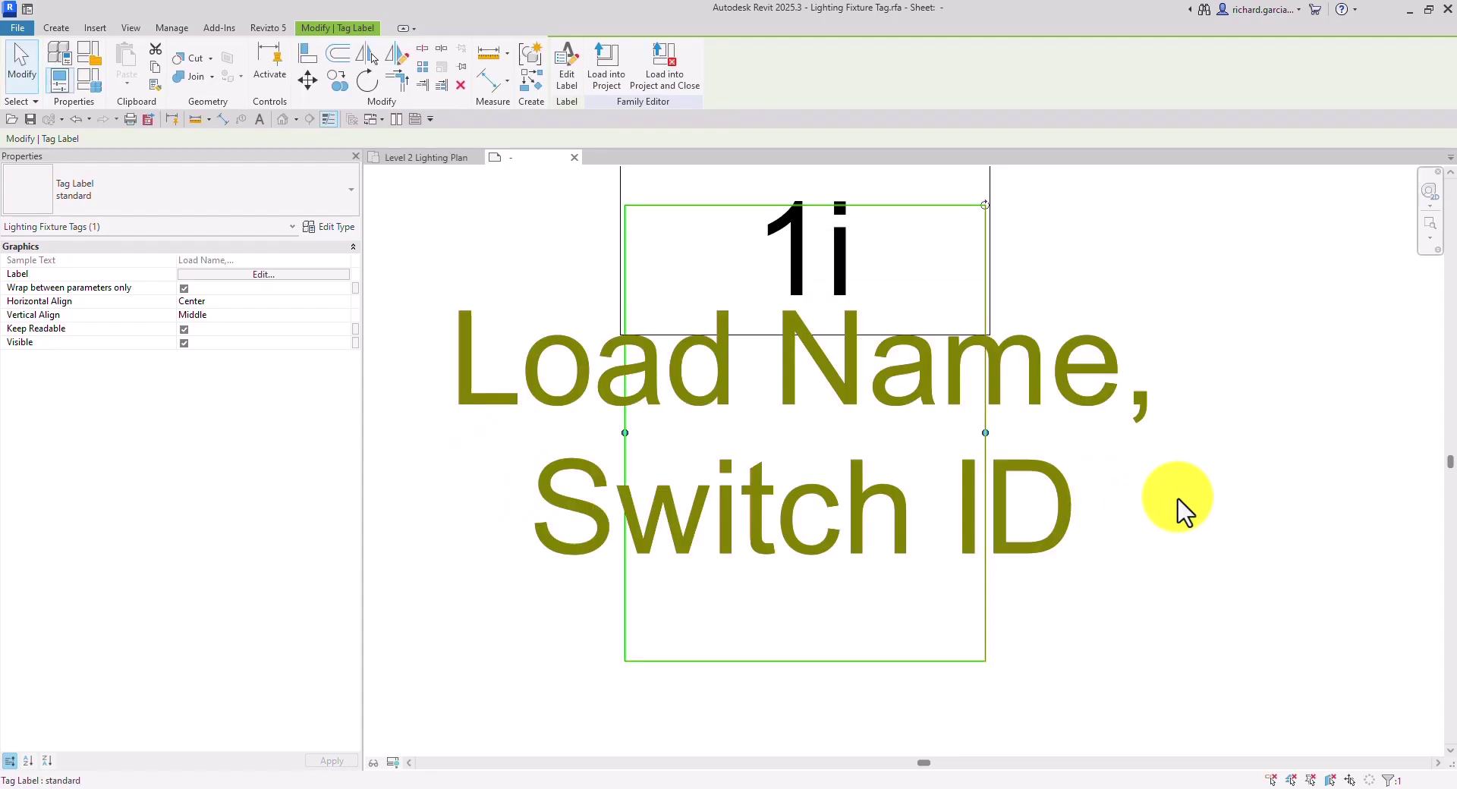
# - Widen the two-line label's text box well beyond its text on both sides
pyautogui.scroll(-2, 1123, 531)
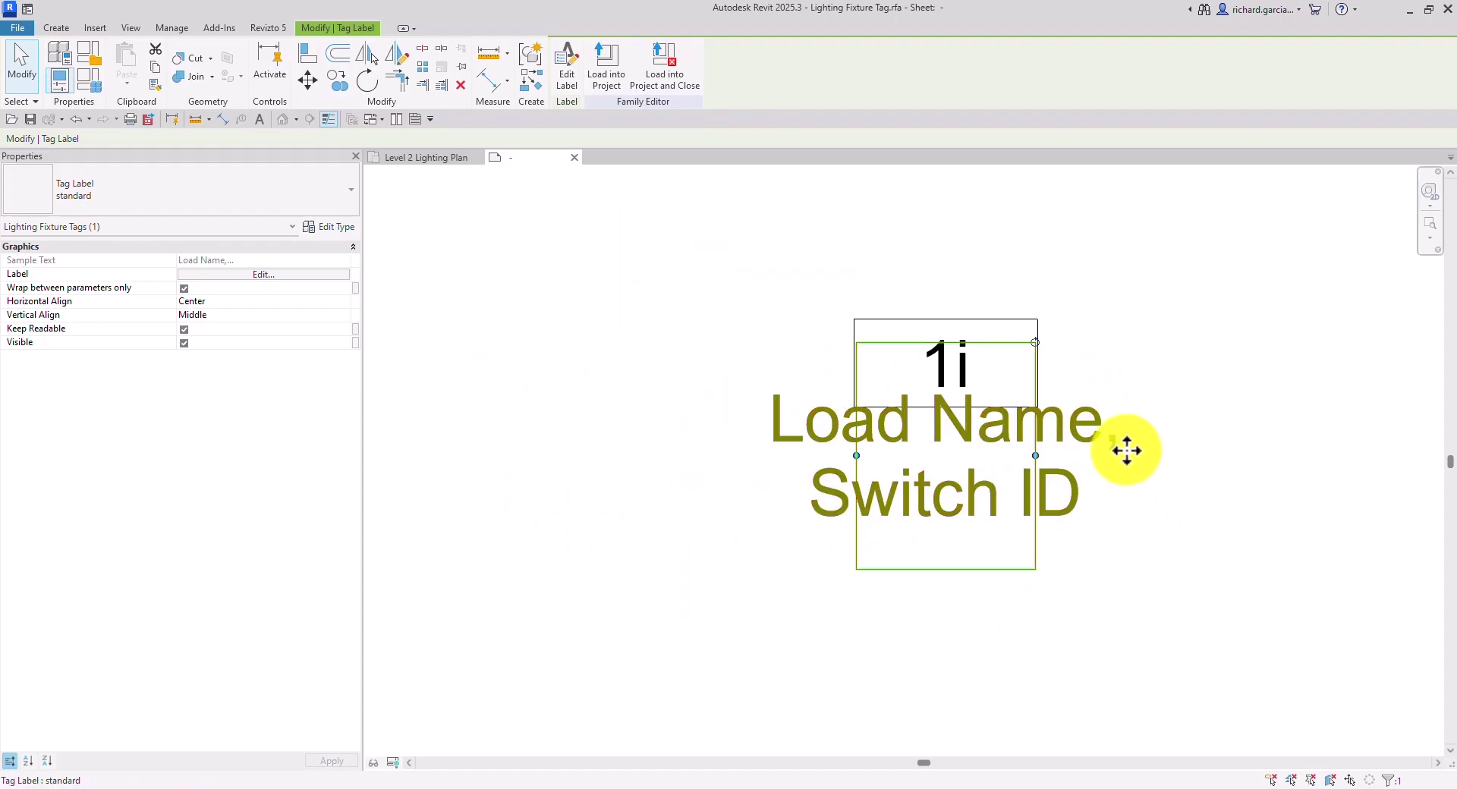
pyautogui.click(30, 65)
pyautogui.scroll(-1, 1058, 543)
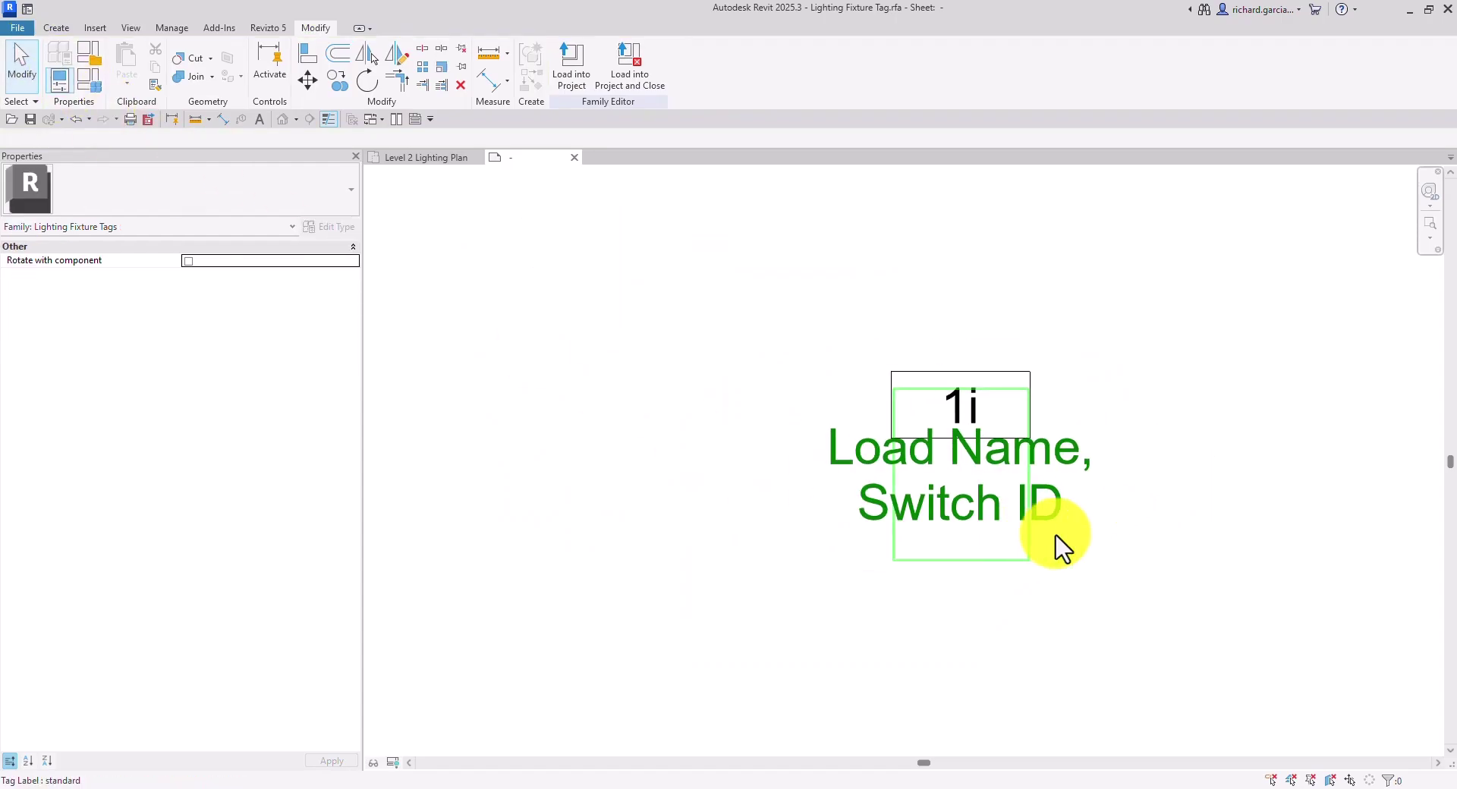
pyautogui.moveTo(1057, 543); pyautogui.dragTo(893, 507, button='middle')
pyautogui.click(872, 460)
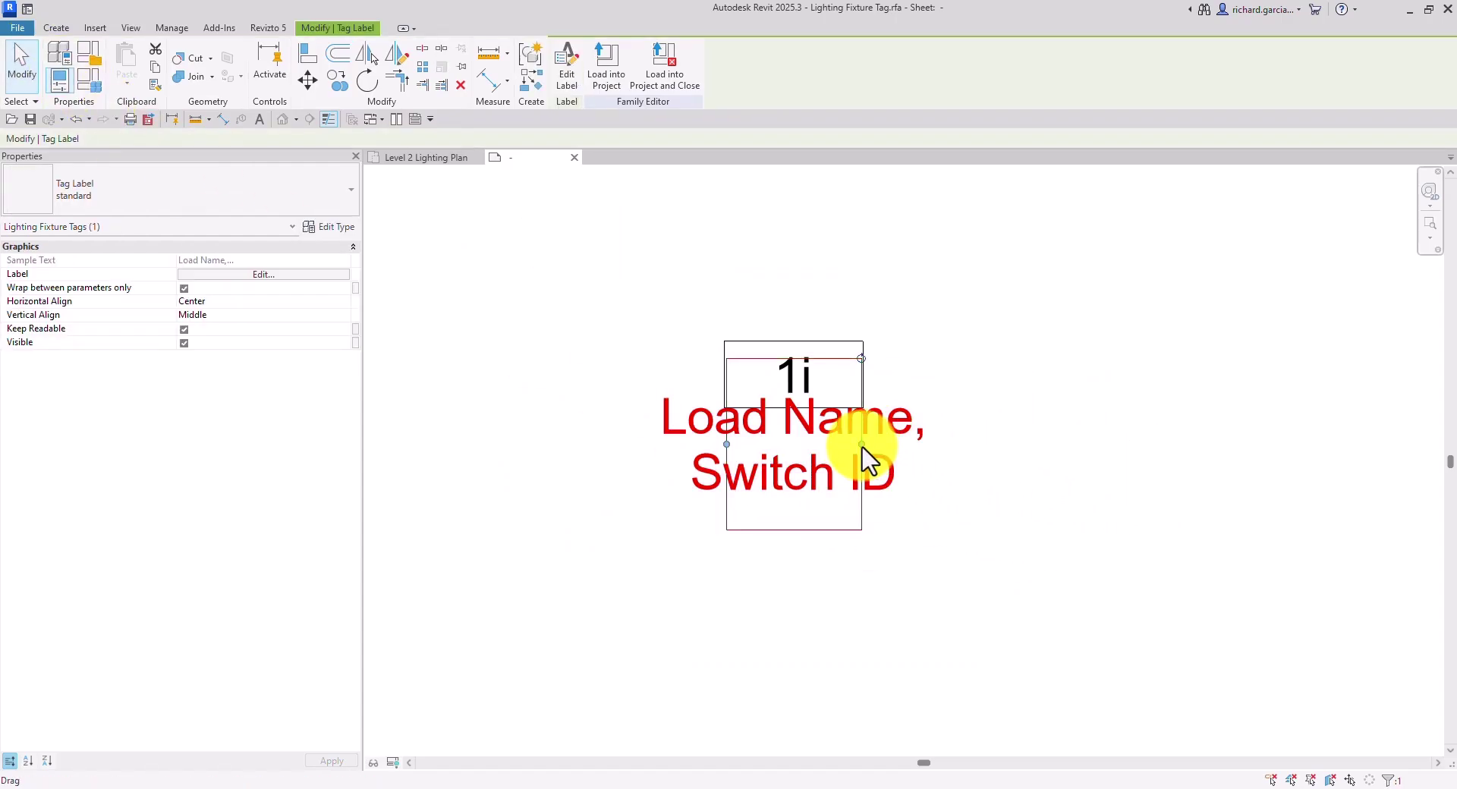
pyautogui.moveTo(863, 448); pyautogui.dragTo(1177, 445)
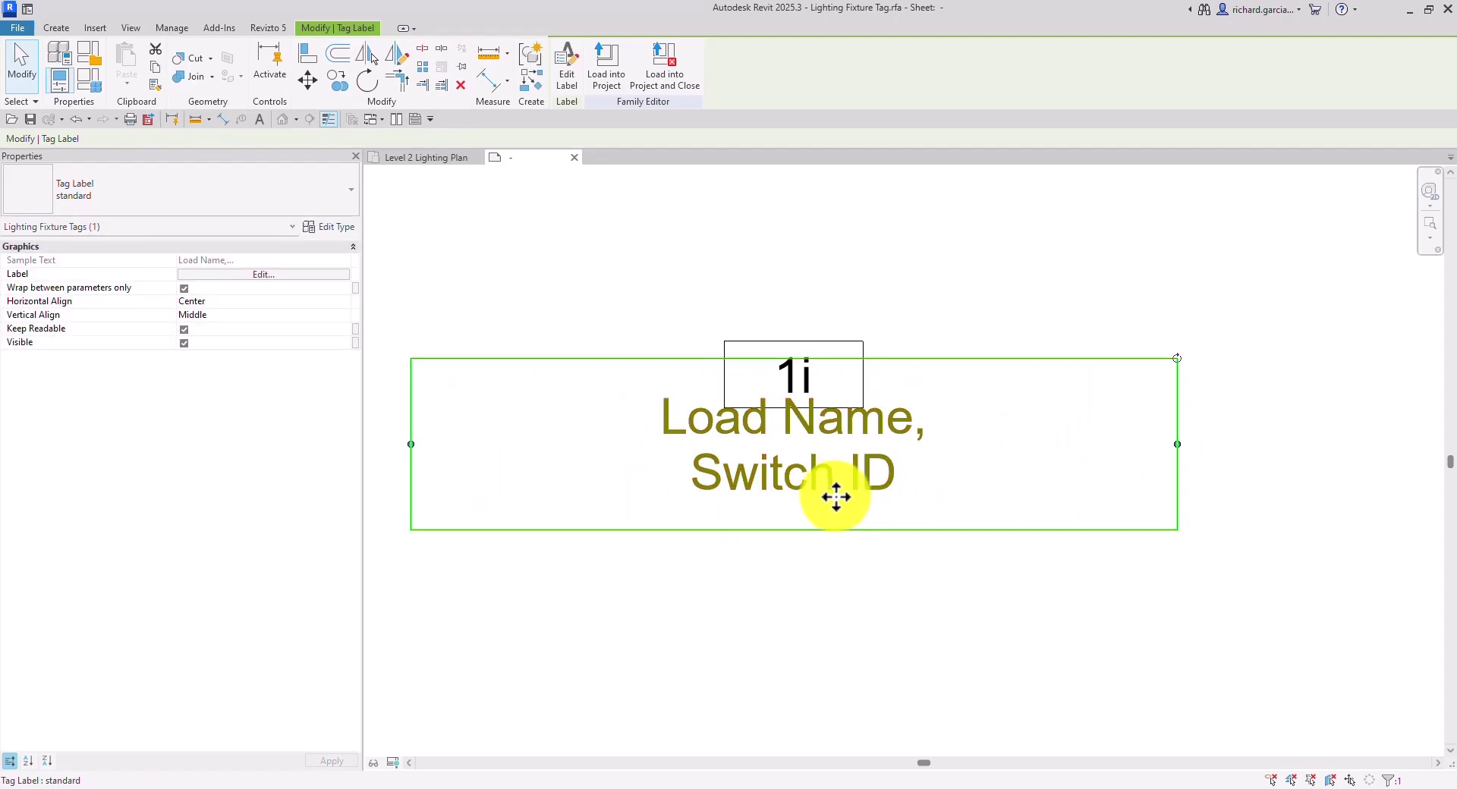
# - Nudge the two-line label down until it clears the rectangle with a small gap, and deselect it
pyautogui.press('Down')
pyautogui.press('Down')
pyautogui.press('Down')
pyautogui.press('Down')
pyautogui.press('Down')
pyautogui.press('Down')
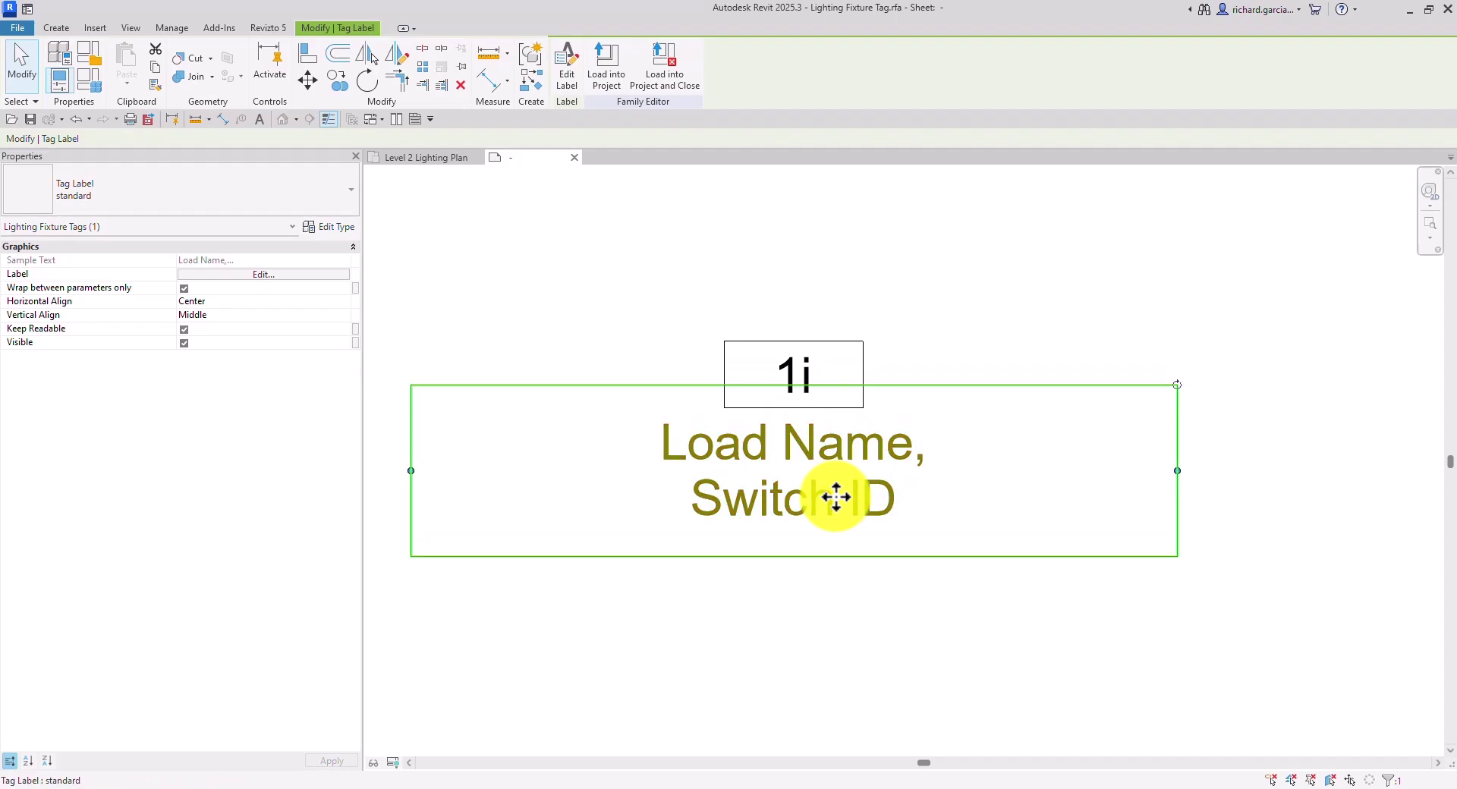
pyautogui.press('Down')
pyautogui.press('Down')
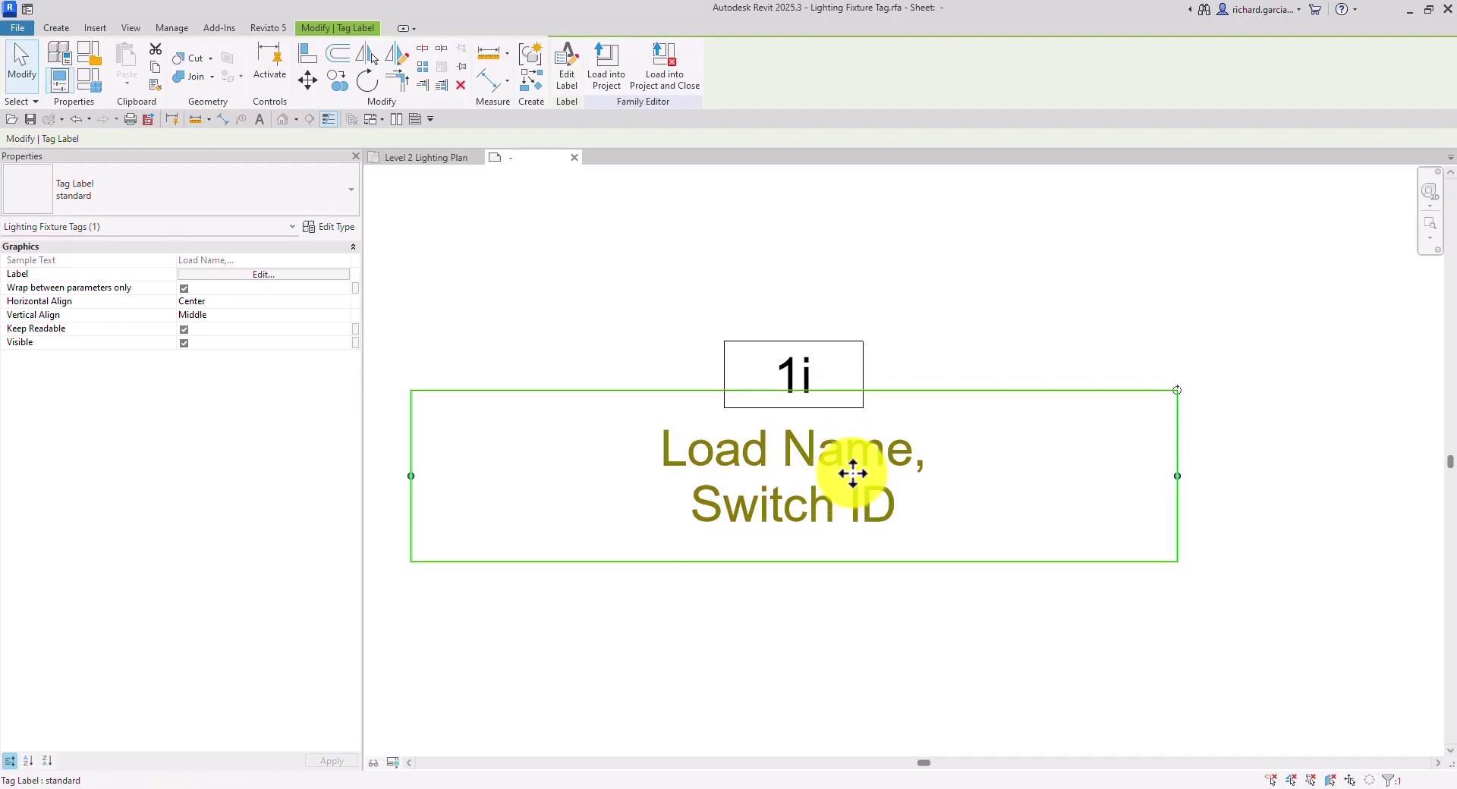
pyautogui.press('Escape')
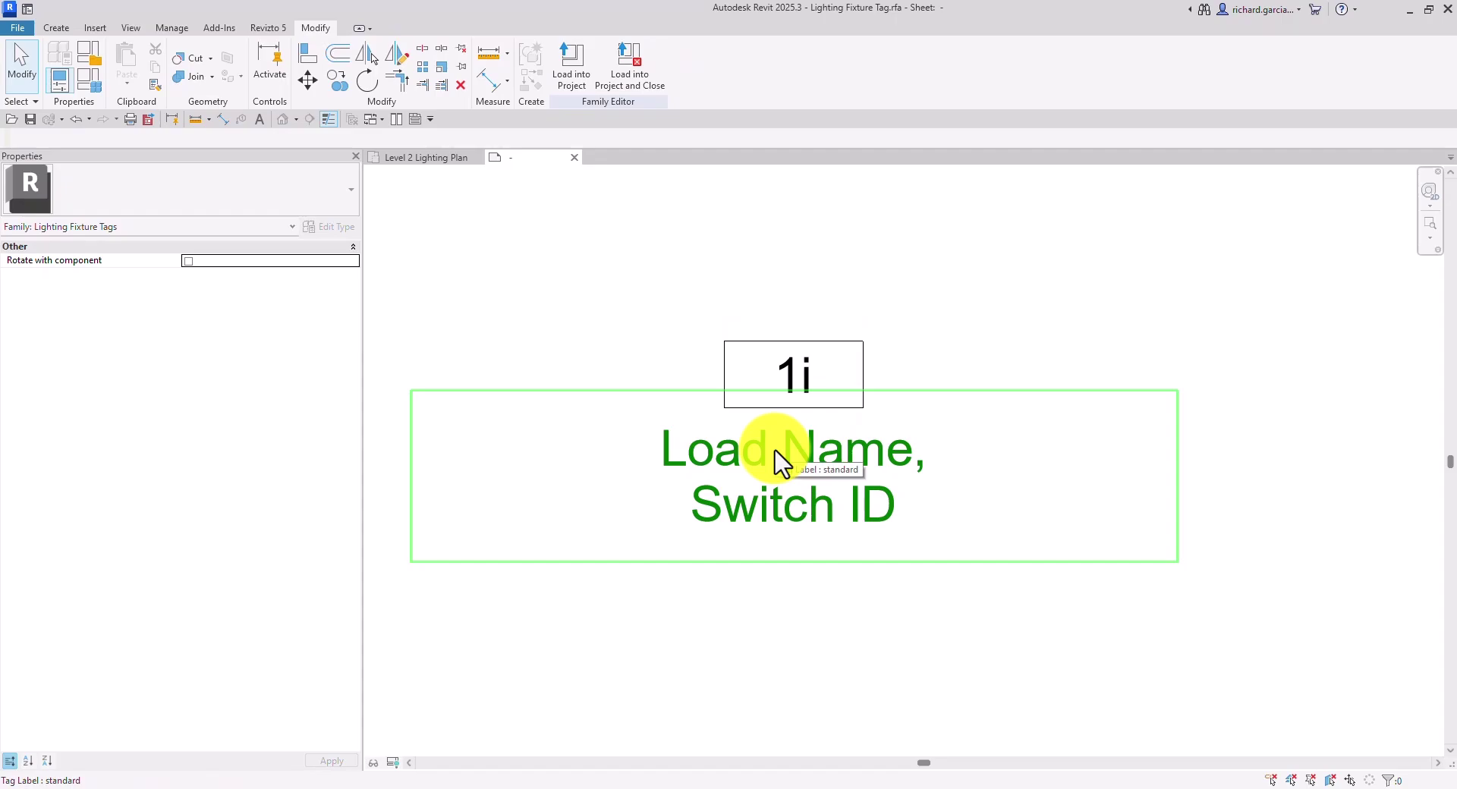
# - Review the parameters, sample values and break setting of the two-line label, close its settings, and deselect it
pyautogui.click(883, 460)
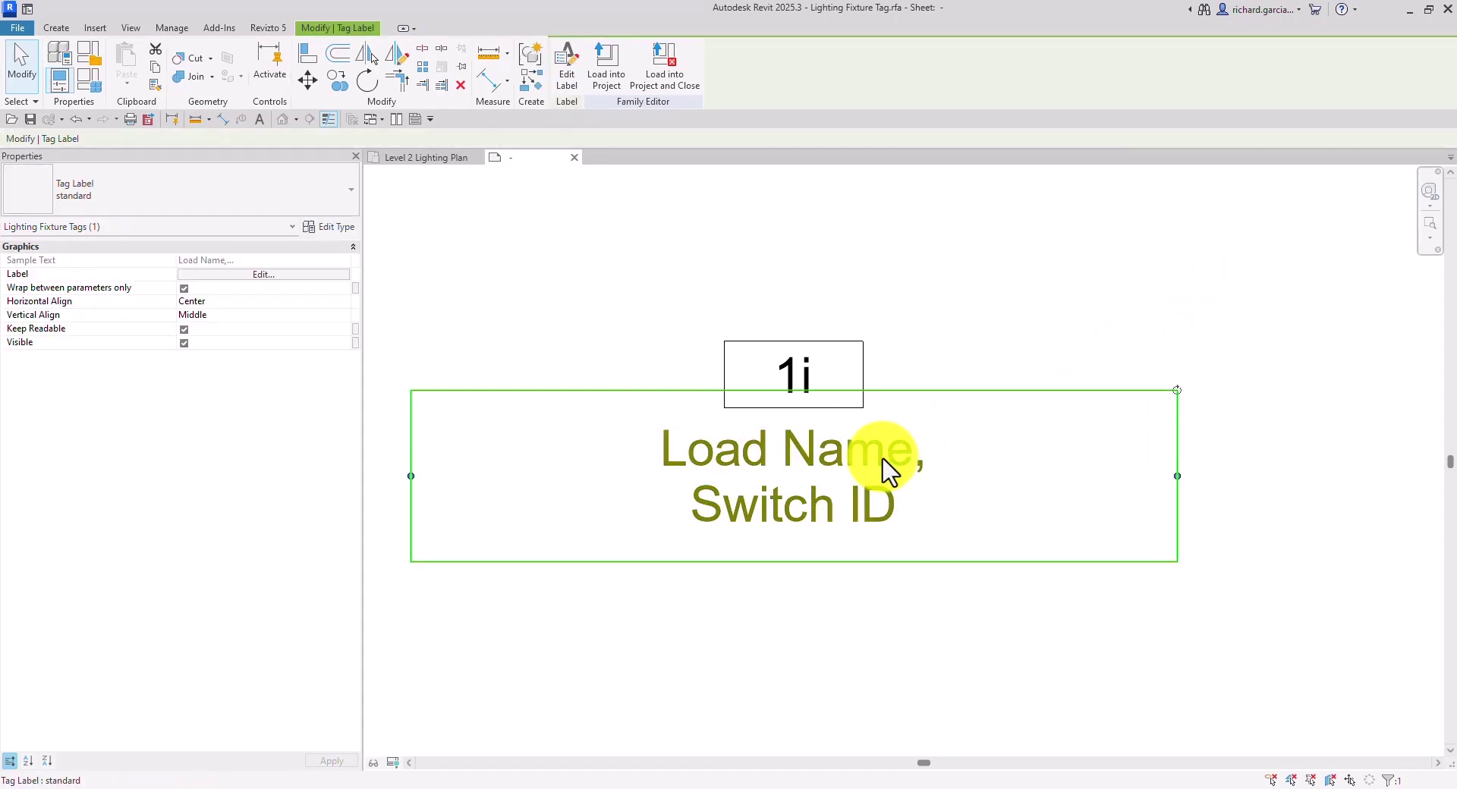
pyautogui.click(567, 68)
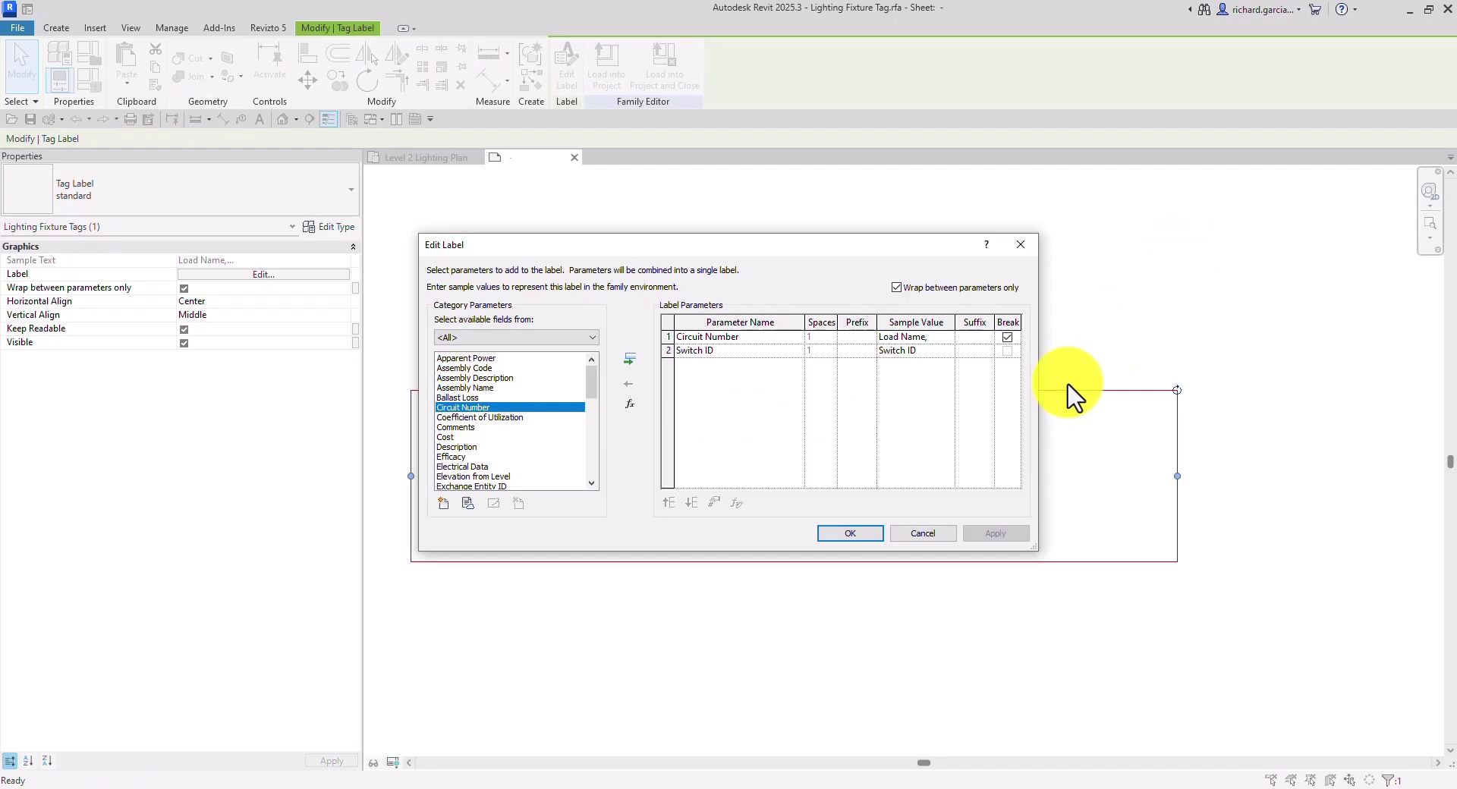
pyautogui.click(850, 535)
pyautogui.click(979, 641)
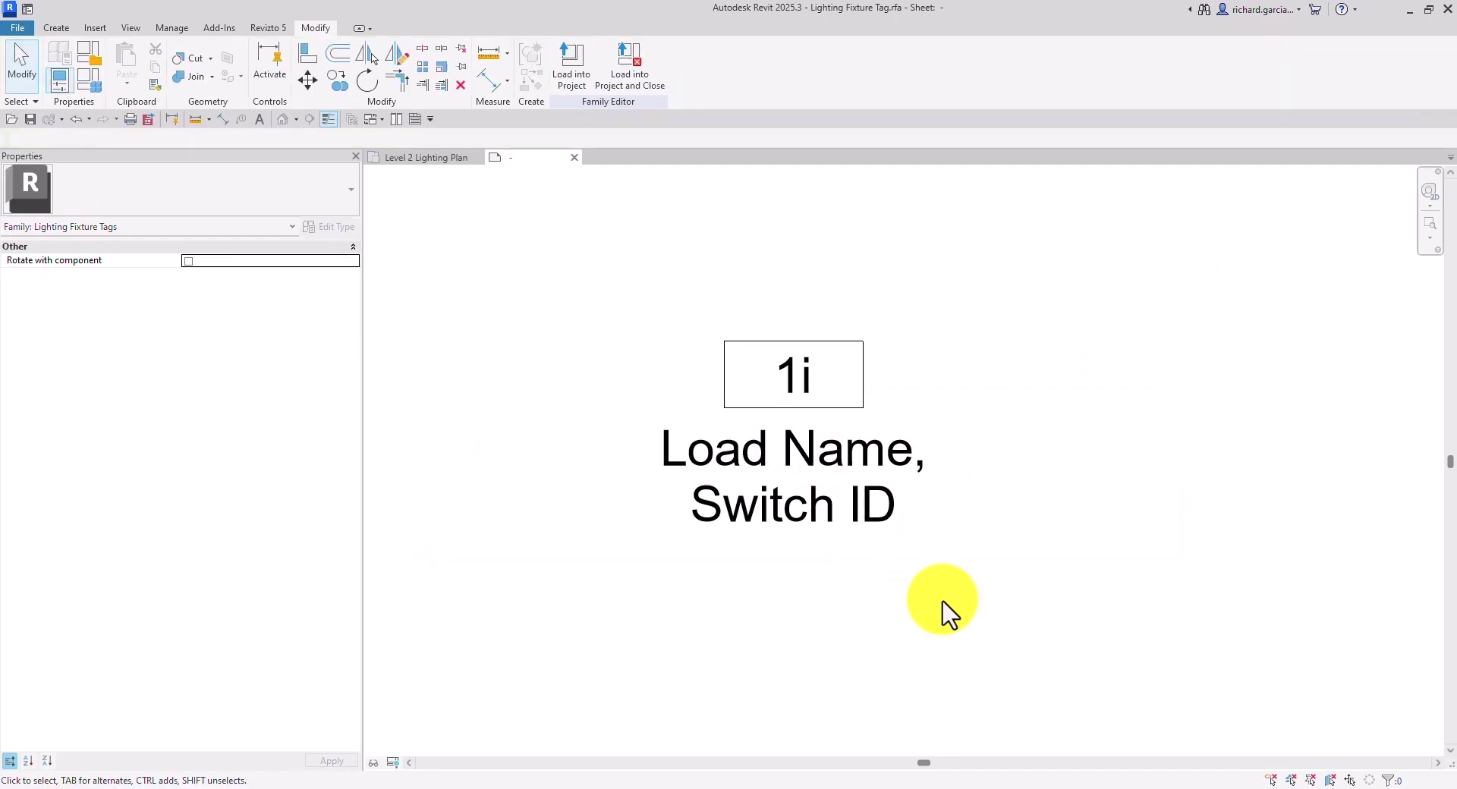
# - Load the Lighting Fixture Tag family into the project, overwriting the existing version and its parameter values, and check the Computer Lab tags
pyautogui.click(571, 61)
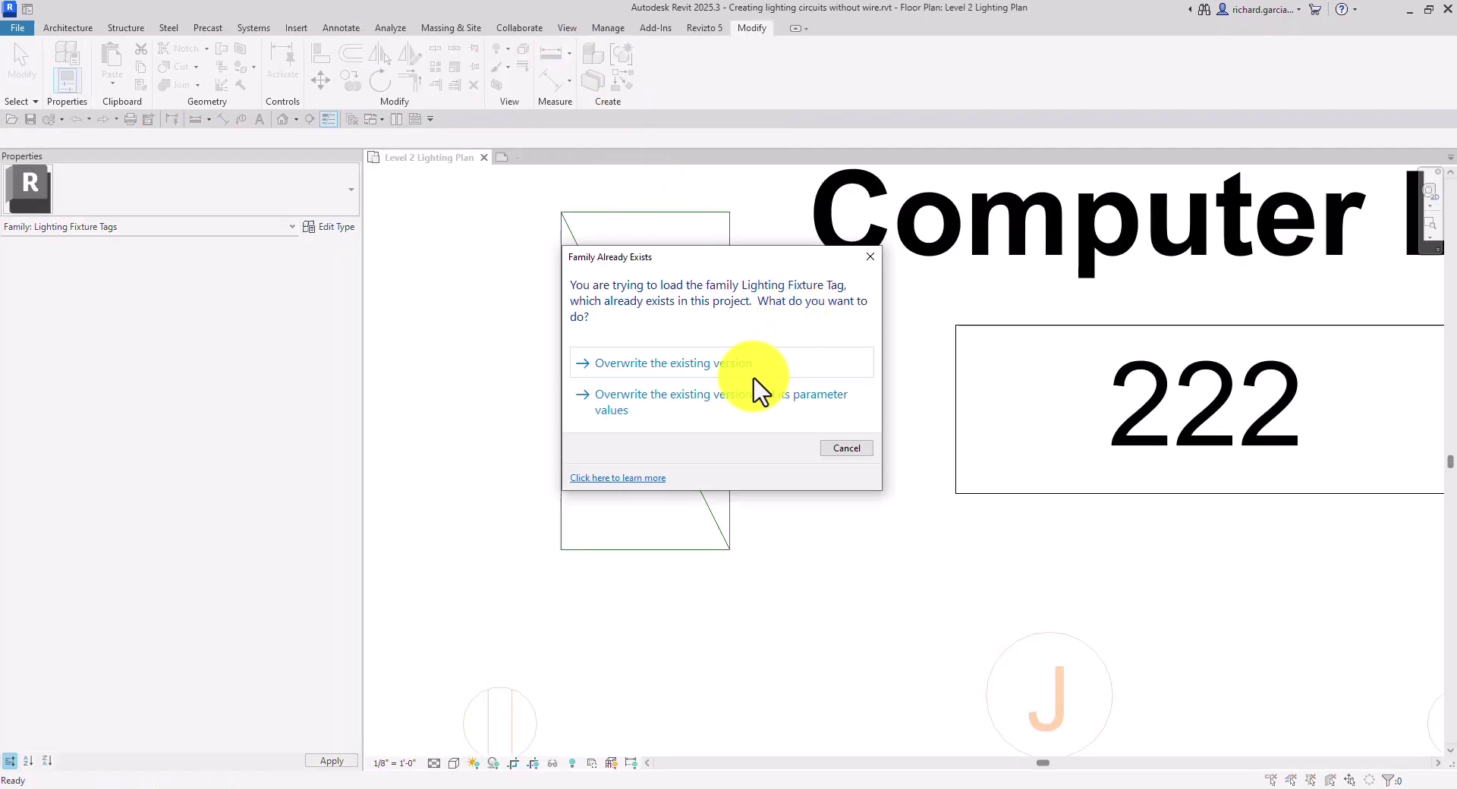
pyautogui.click(685, 408)
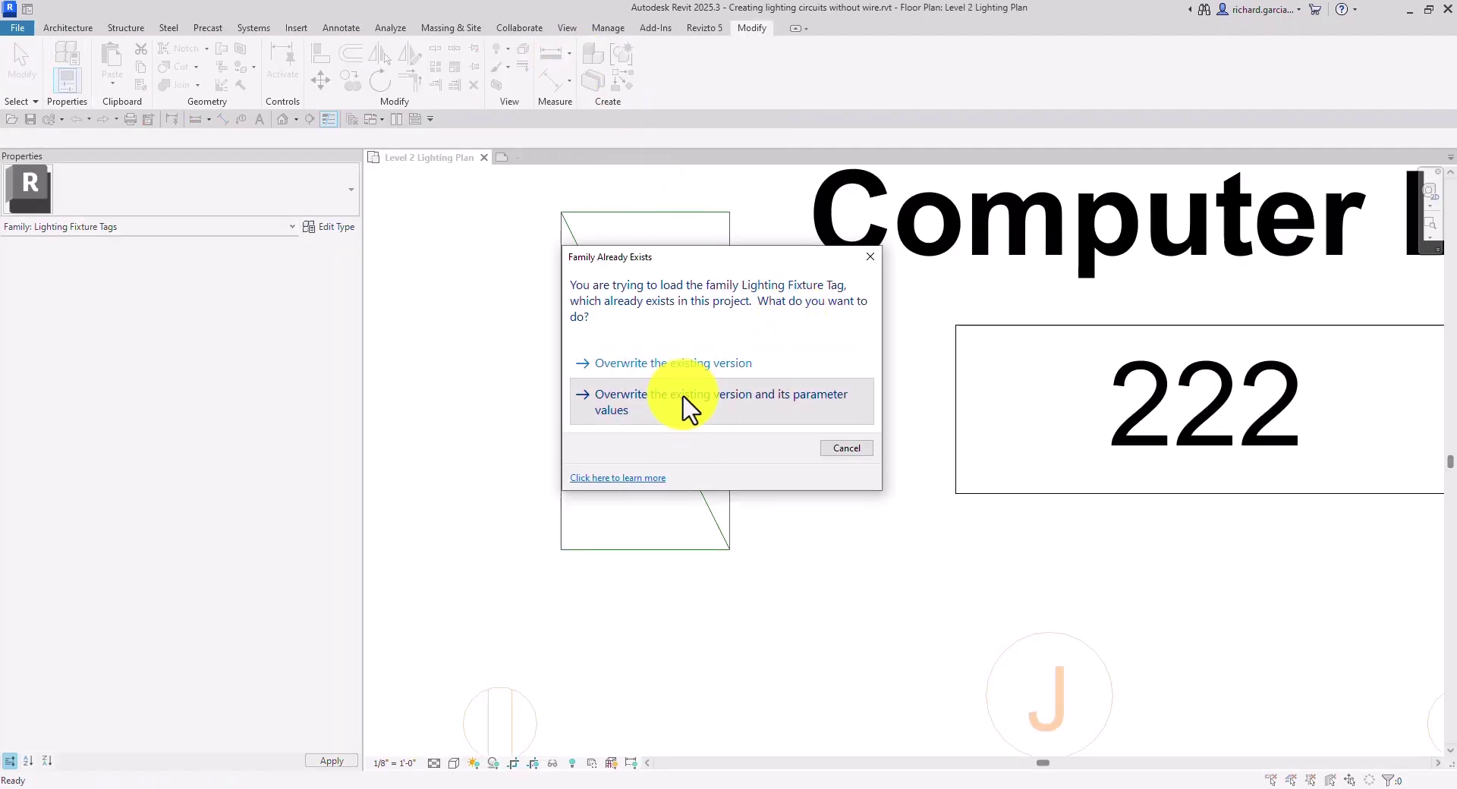
pyautogui.scroll(-3, 830, 448)
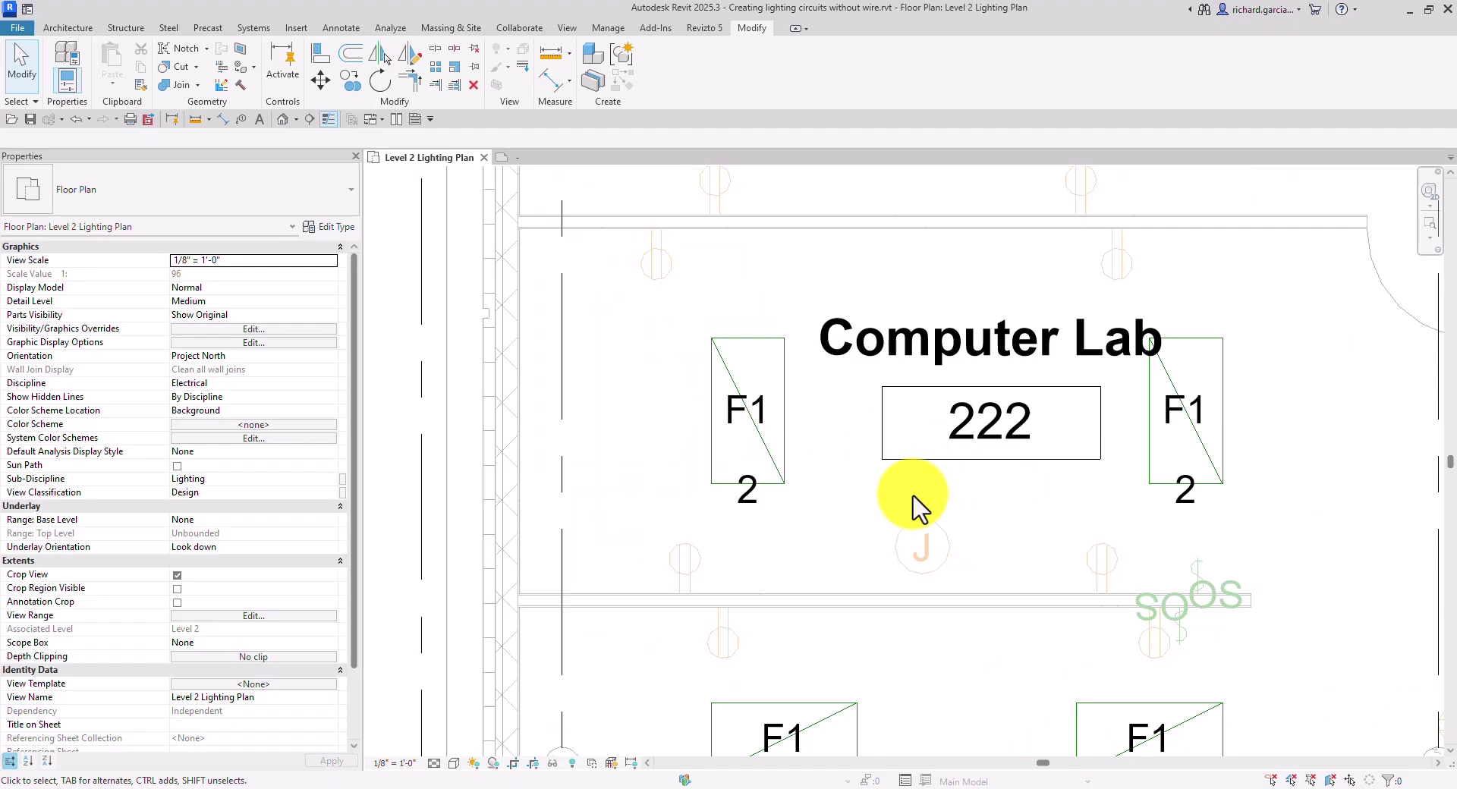
pyautogui.moveTo(844, 462); pyautogui.dragTo(839, 357, button='middle')
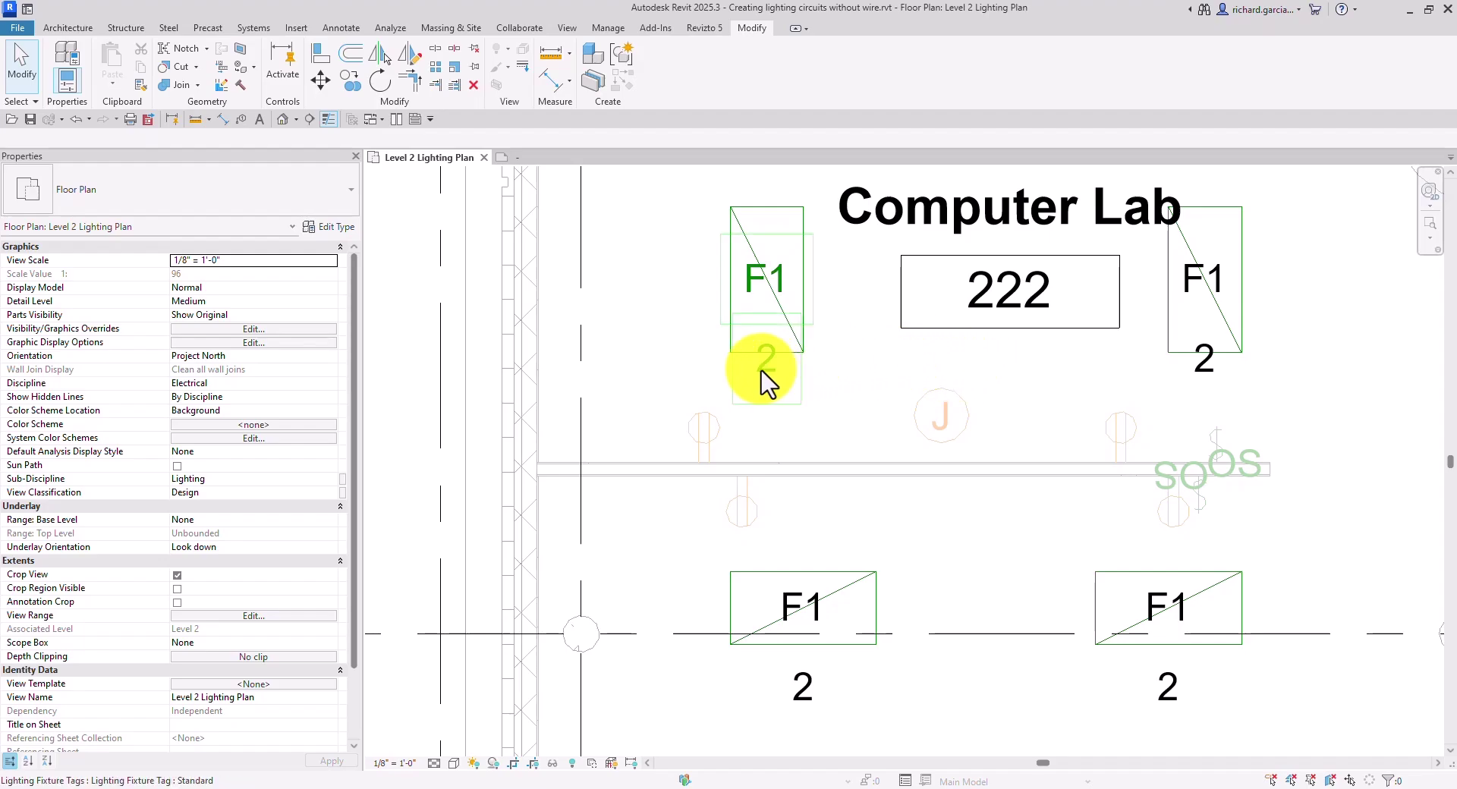
pyautogui.scroll(-2, 839, 343)
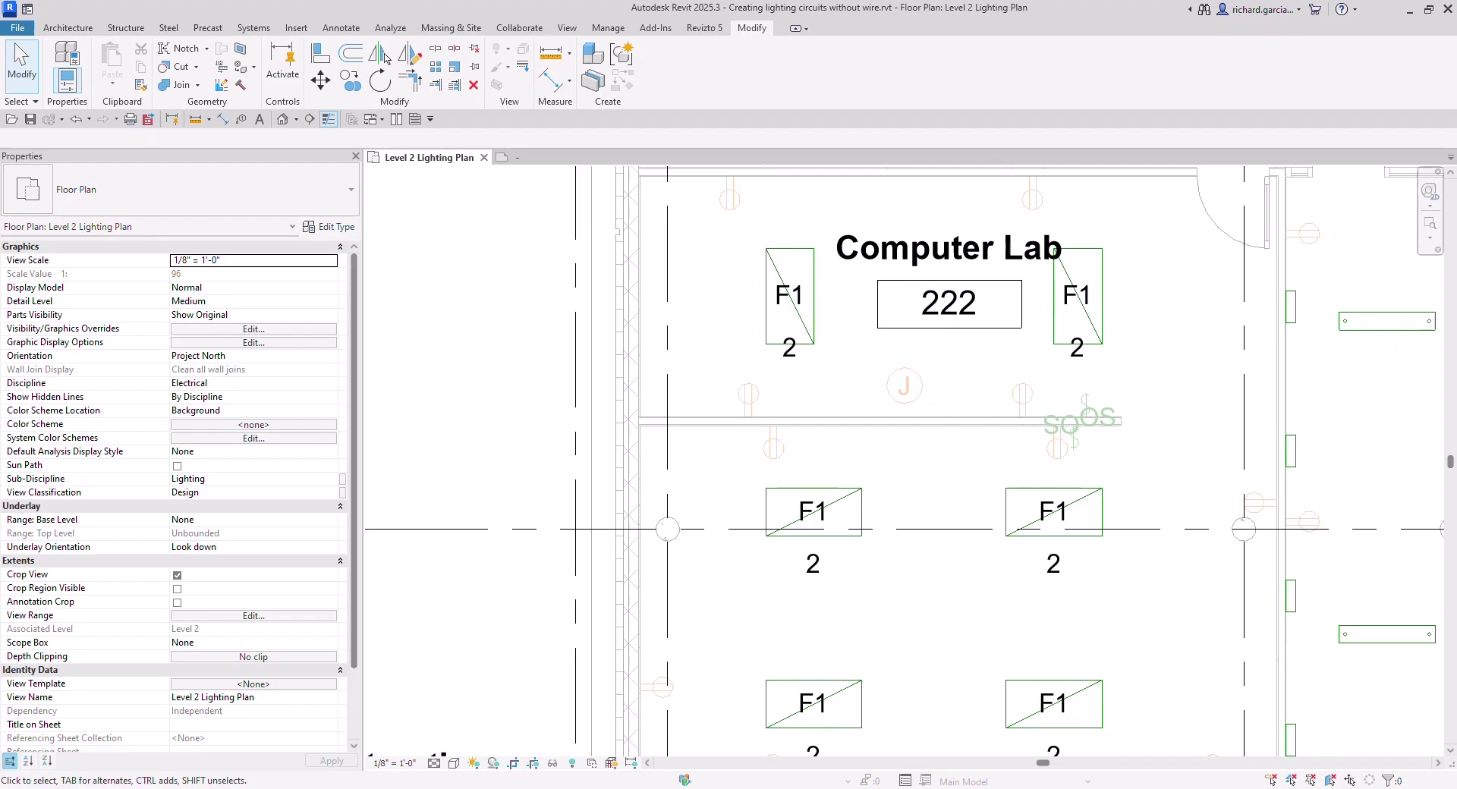
pyautogui.scroll(-1, 1028, 353)
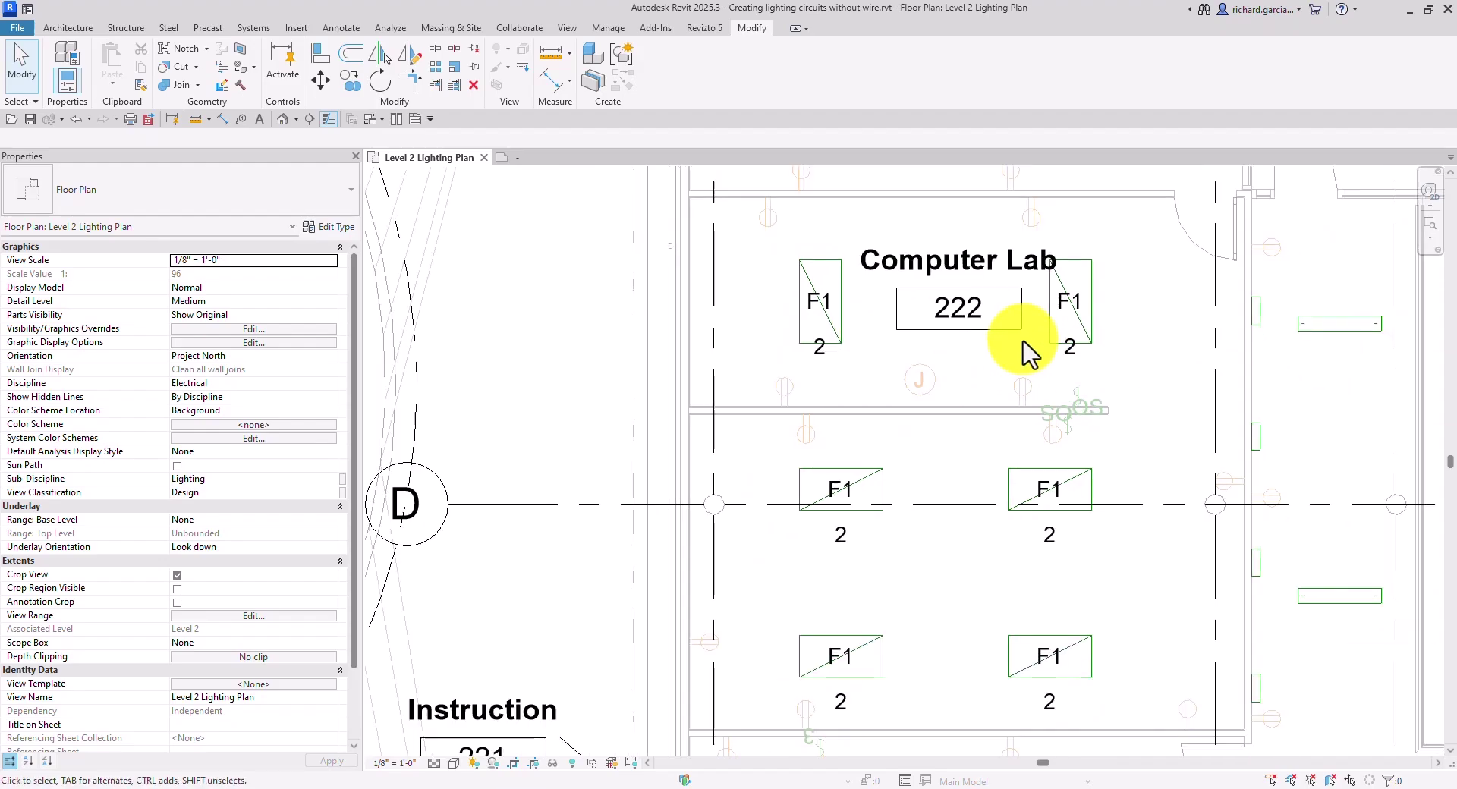
pyautogui.moveTo(1028, 352); pyautogui.dragTo(994, 348, button='middle')
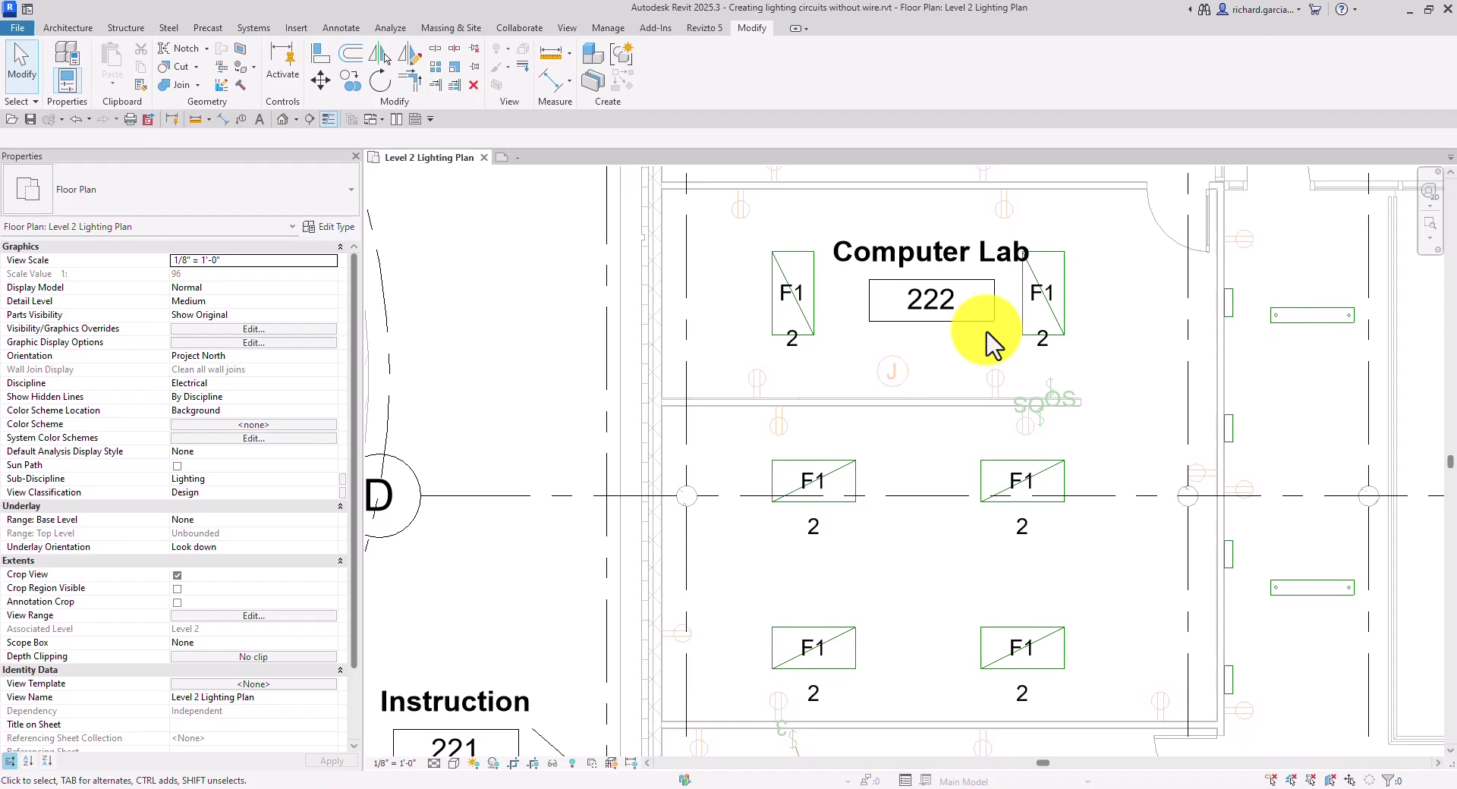